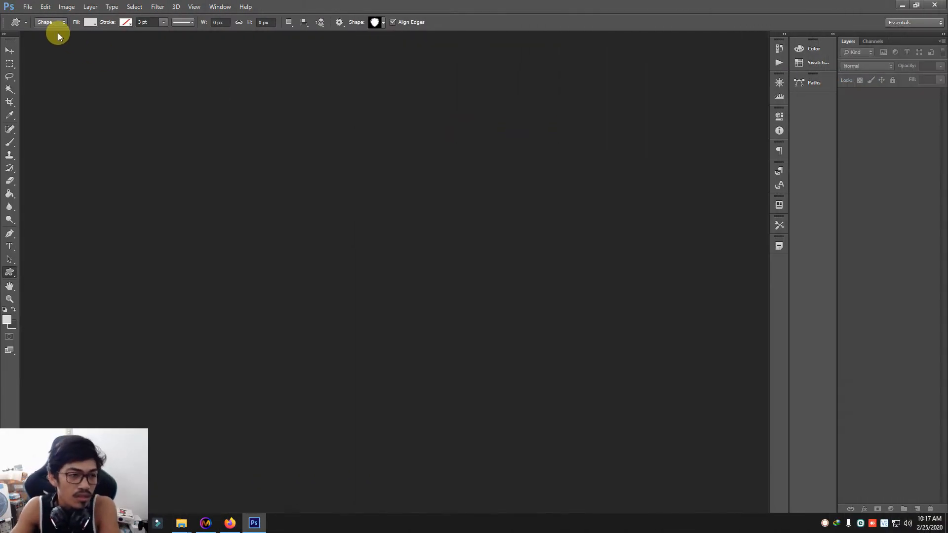
Step: Create a 1920 x 1080 px RGB document named "photography sample logo" at 72 pixels/inch with a white background
{"action": "left_click", "coordinate": [30, 8]}
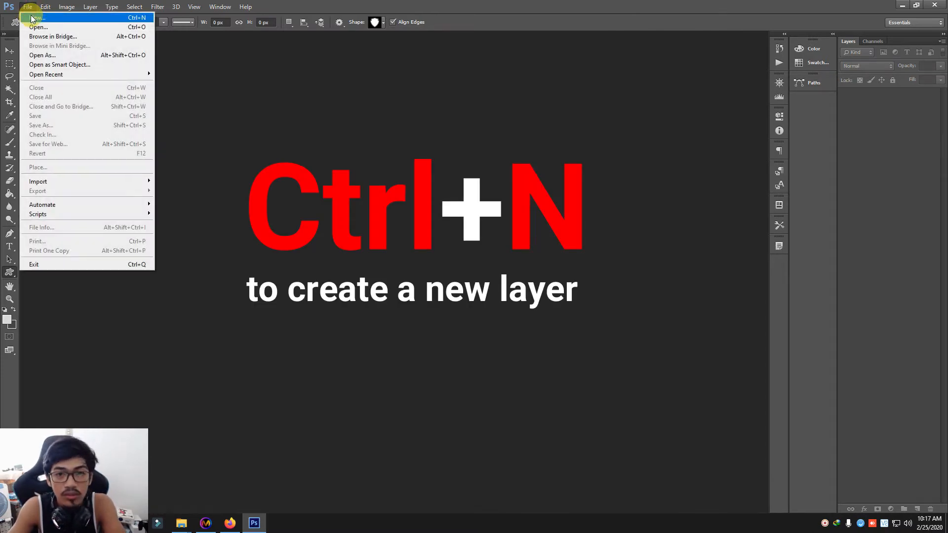
{"action": "left_click", "coordinate": [32, 19]}
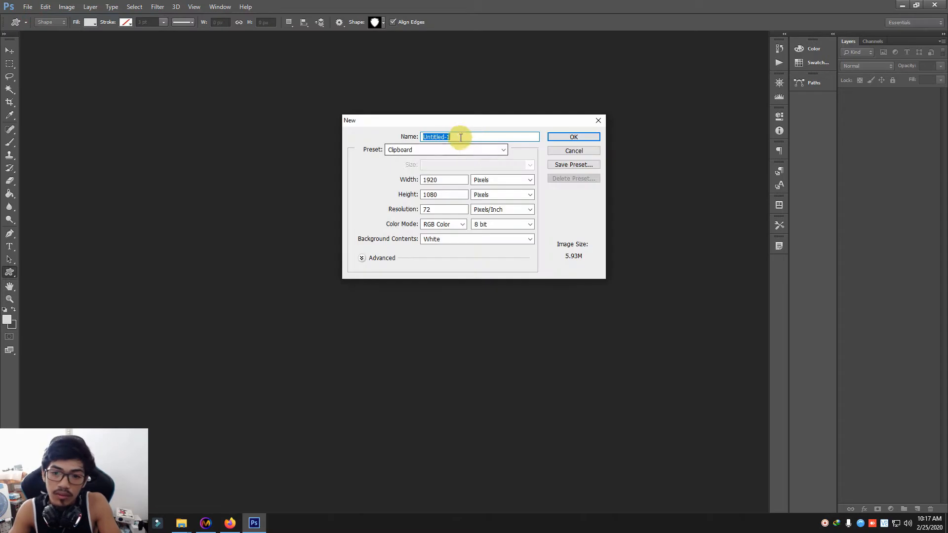
{"action": "type", "text": "phot"}
{"action": "type", "text": "ography sample logo"}
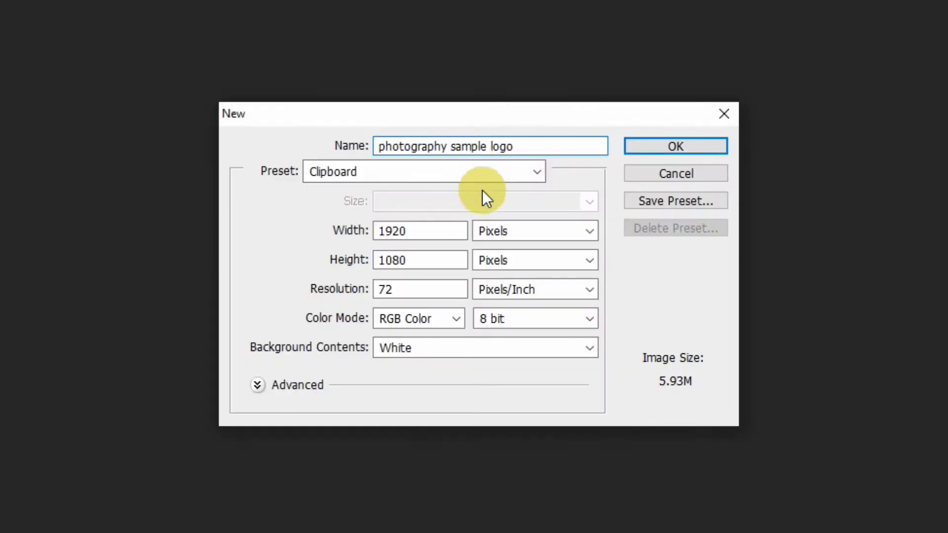
{"action": "left_click_drag", "start_coordinate": [453, 179], "coordinate": [437, 195]}
{"action": "left_click_drag", "start_coordinate": [406, 259], "coordinate": [307, 245]}
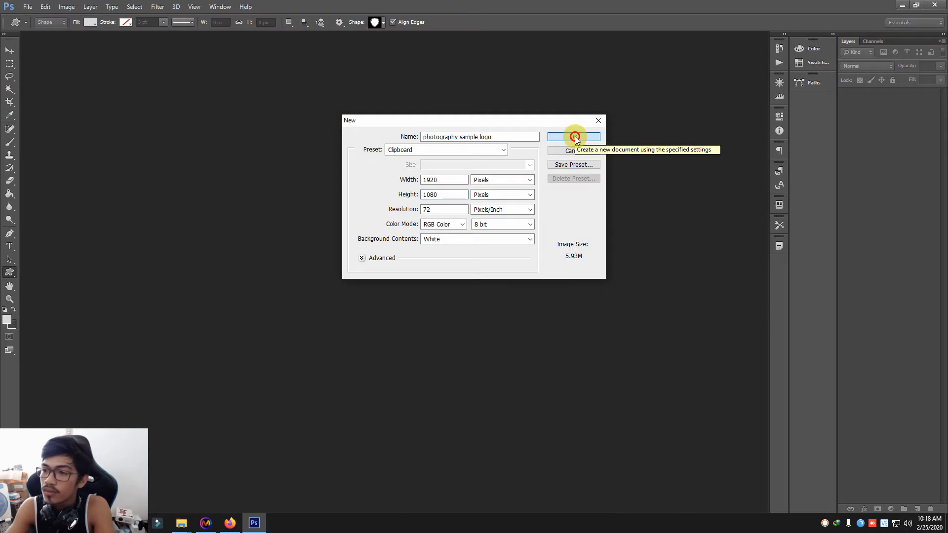
{"action": "left_click", "coordinate": [676, 146]}
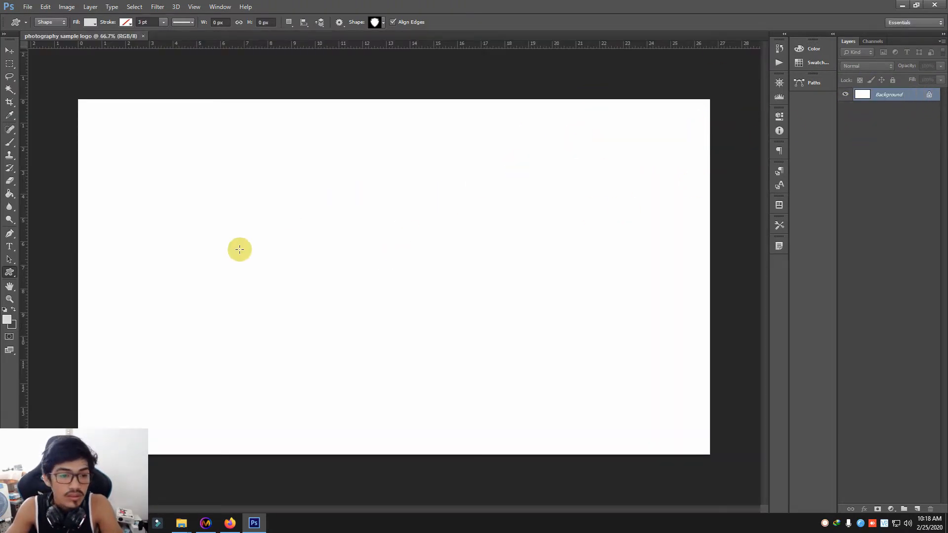
Step: Try to move the Background layer with the Move tool, and remove the layer's lock
{"action": "left_click", "coordinate": [9, 50]}
{"action": "left_click_drag", "start_coordinate": [398, 318], "coordinate": [472, 249]}
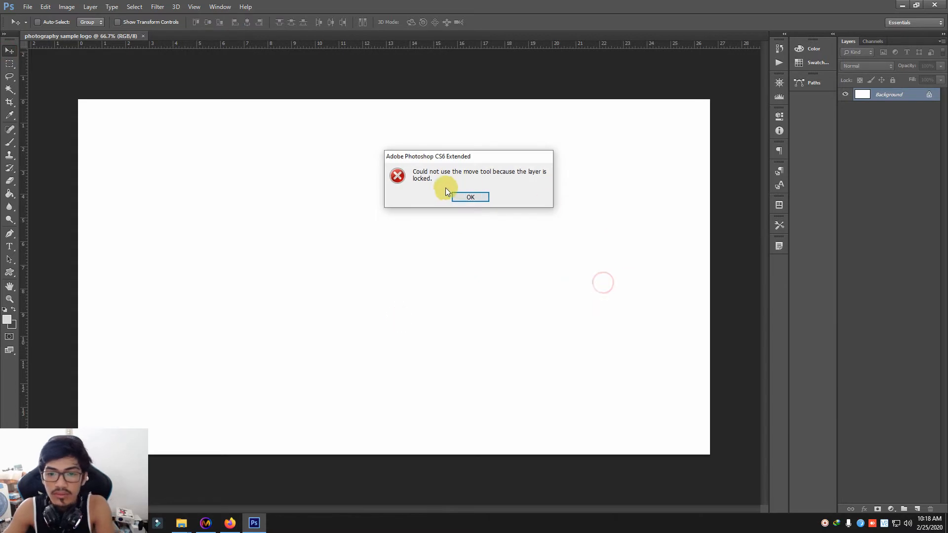
{"action": "key", "text": "Return"}
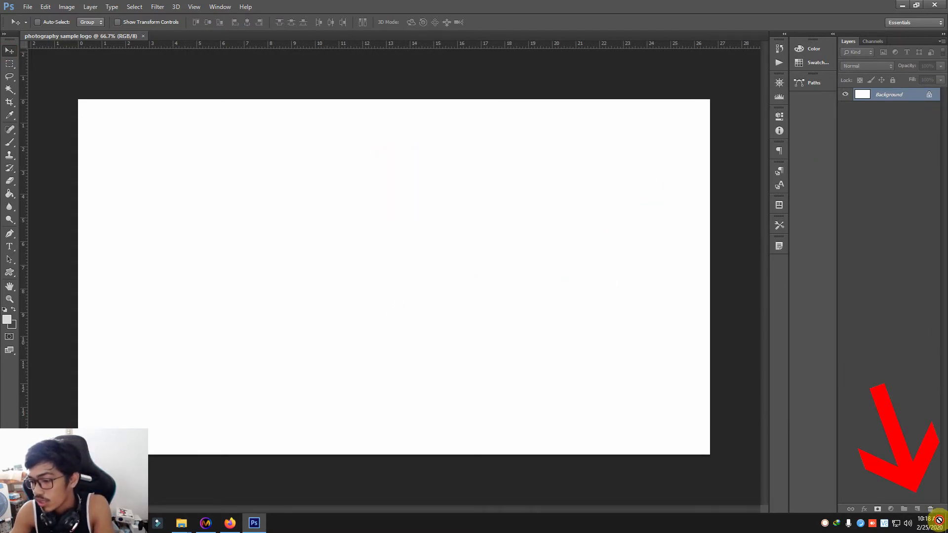
{"action": "left_click_drag", "start_coordinate": [933, 512], "coordinate": [932, 510]}
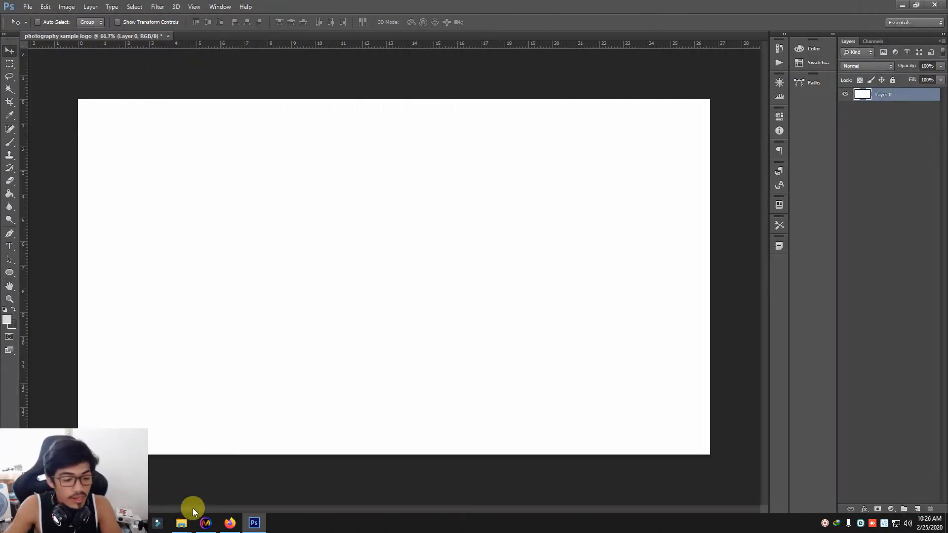
Step: Place the sample logo image from the SAMPLE LOGO folder, scale it to about 75%, and position it in the canvas's upper-left corner
{"action": "mouse_move", "coordinate": [181, 521]}
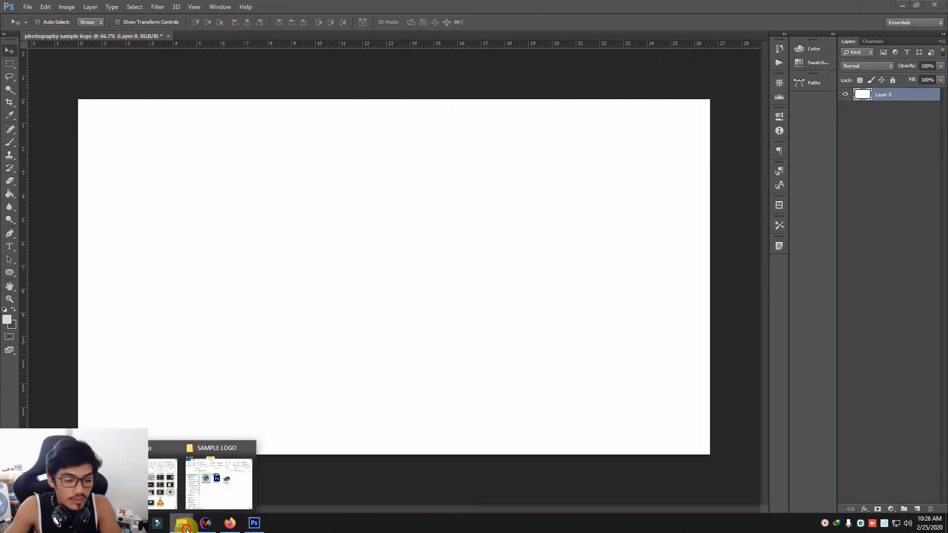
{"action": "left_click", "coordinate": [213, 475]}
{"action": "left_click_drag", "start_coordinate": [473, 170], "coordinate": [11, 119]}
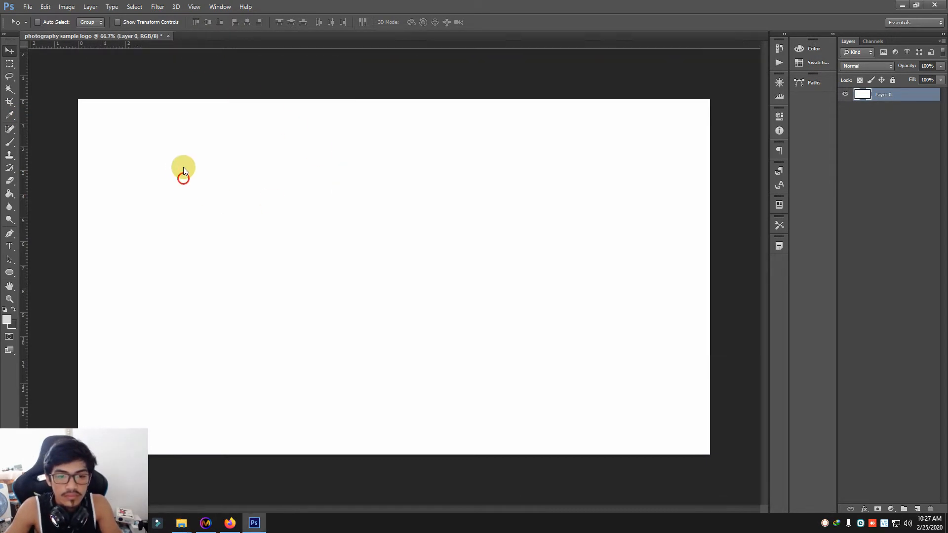
{"action": "left_click_drag", "start_coordinate": [184, 169], "coordinate": [184, 170]}
{"action": "left_click_drag", "start_coordinate": [519, 394], "coordinate": [459, 338]}
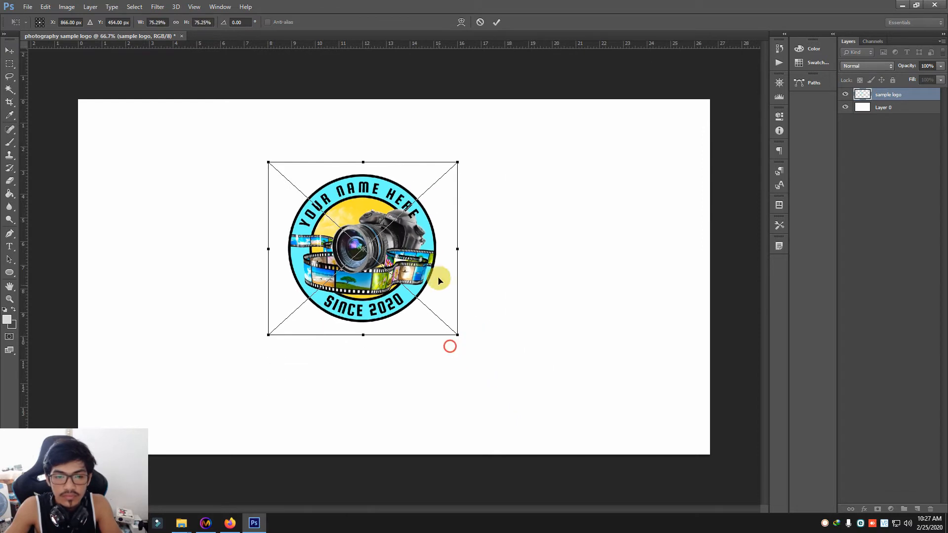
{"action": "left_click_drag", "start_coordinate": [440, 275], "coordinate": [240, 208]}
{"action": "key", "text": "Return"}
Step: Draw a light grey circle about 717 px wide with the Ellipse tool, to the right of the sample logo
{"action": "key", "text": "ctrl+1"}
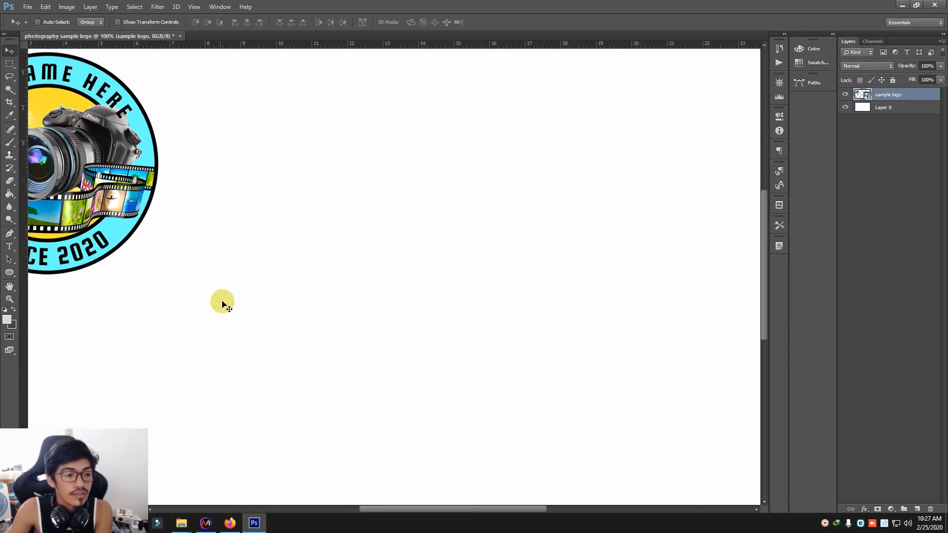
{"action": "left_click_drag", "start_coordinate": [423, 508], "coordinate": [373, 510]}
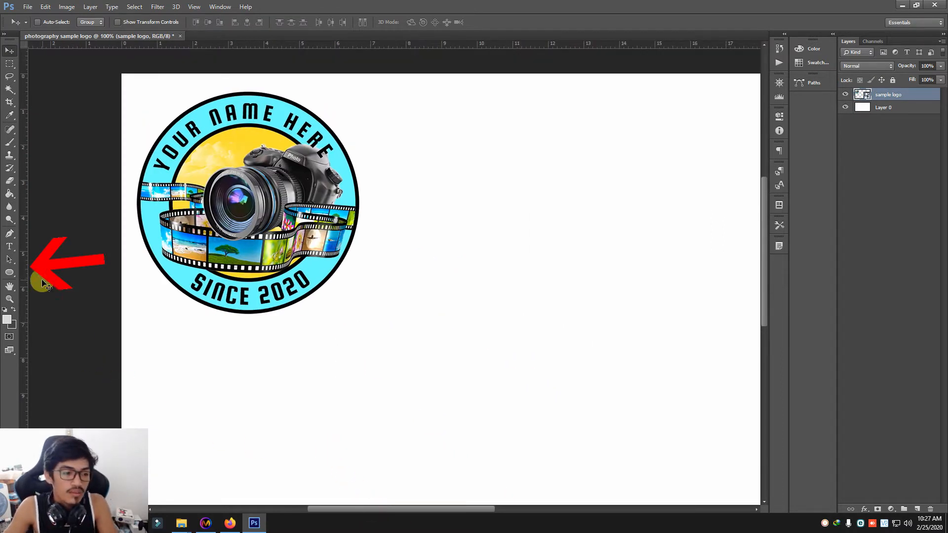
{"action": "left_click", "coordinate": [9, 272]}
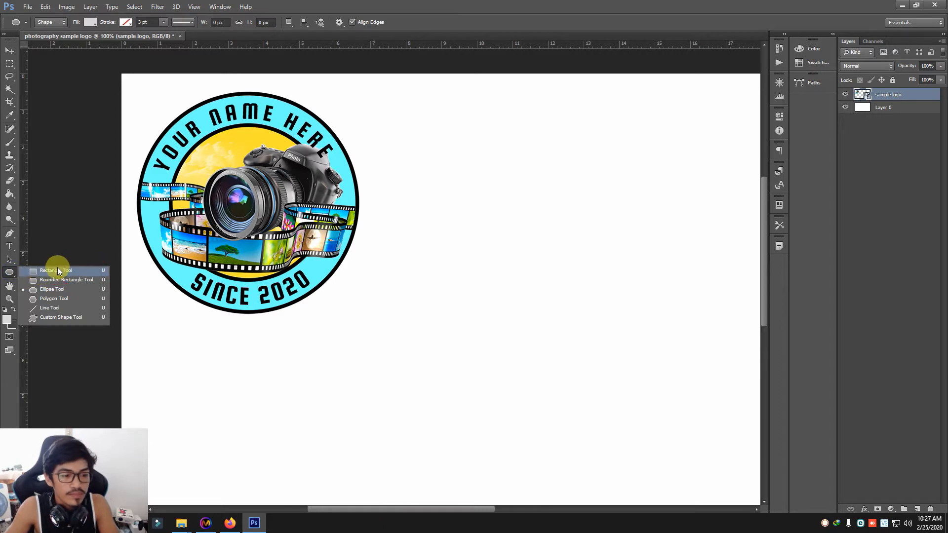
{"action": "left_click", "coordinate": [58, 271]}
{"action": "left_click", "coordinate": [9, 272]}
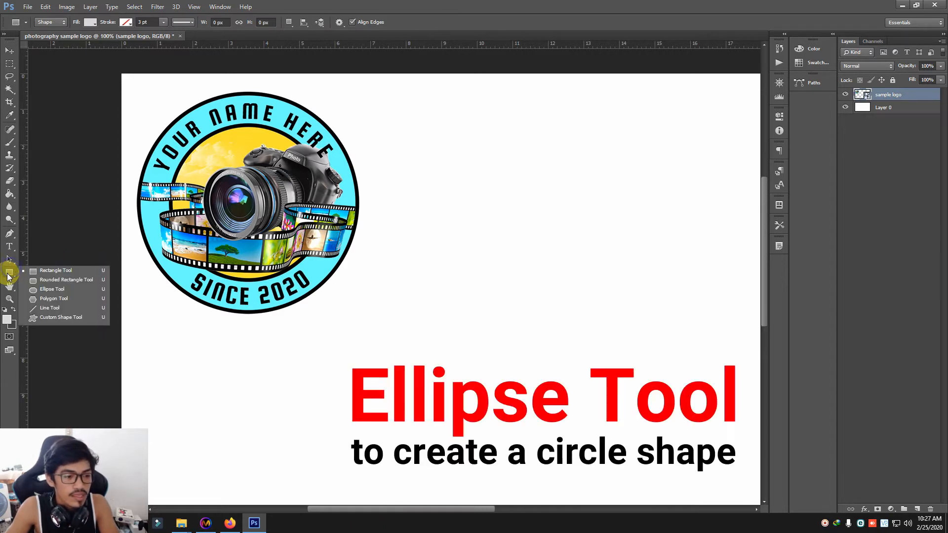
{"action": "left_click", "coordinate": [43, 291]}
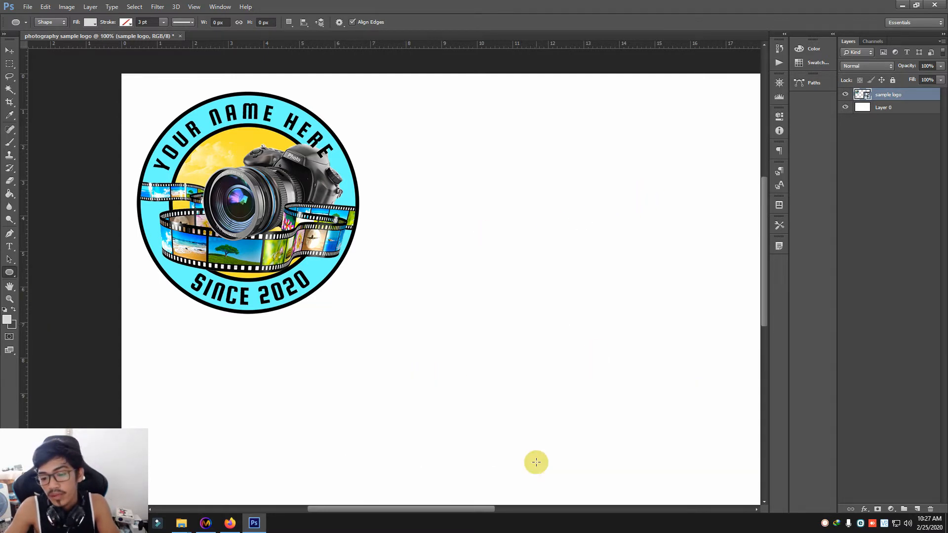
{"action": "left_click_drag", "start_coordinate": [424, 510], "coordinate": [451, 496]}
{"action": "key", "text": "ctrl+minus"}
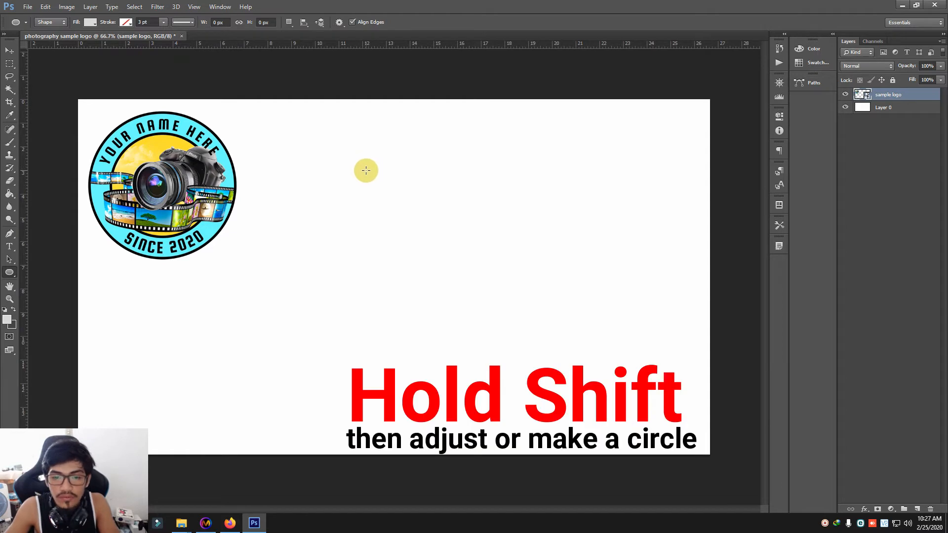
{"action": "left_click_drag", "start_coordinate": [357, 159], "coordinate": [645, 393]}
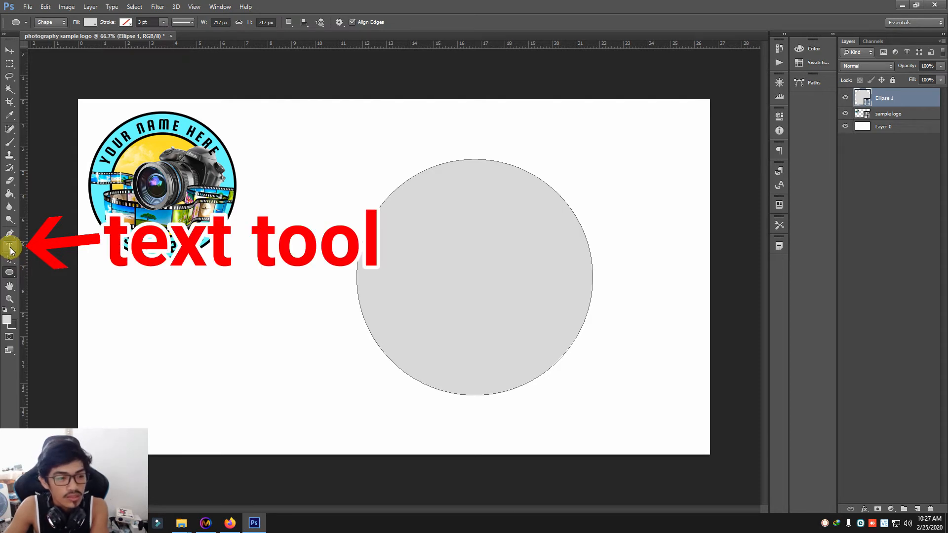
Step: Add the text "YOUR NAME HERE" along the top of the grey circle's outline
{"action": "left_click", "coordinate": [16, 253]}
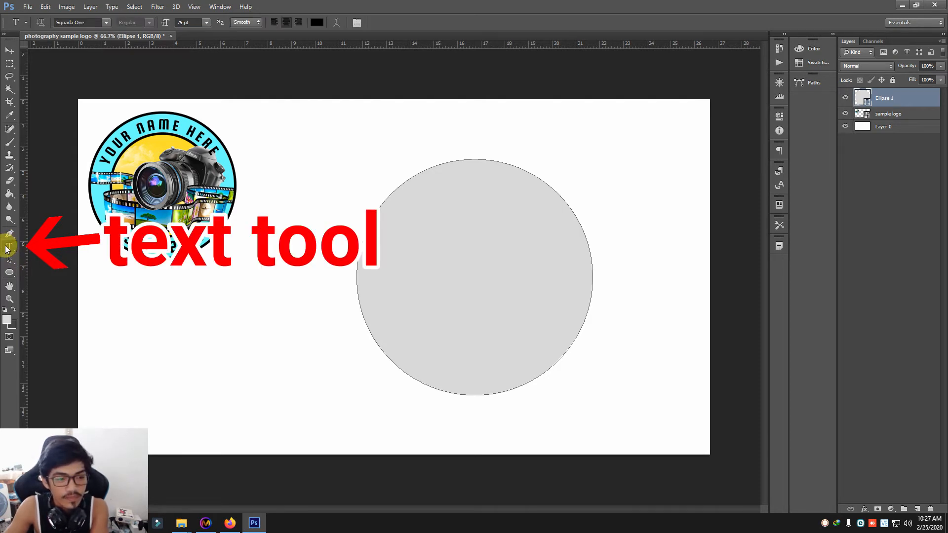
{"action": "key", "text": "ctrl+plus"}
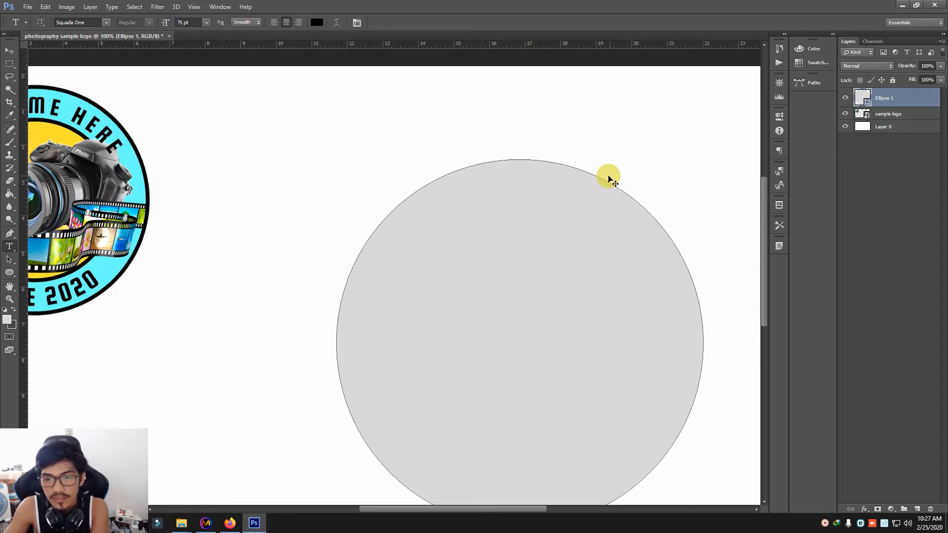
{"action": "key", "text": "ctrl+plus"}
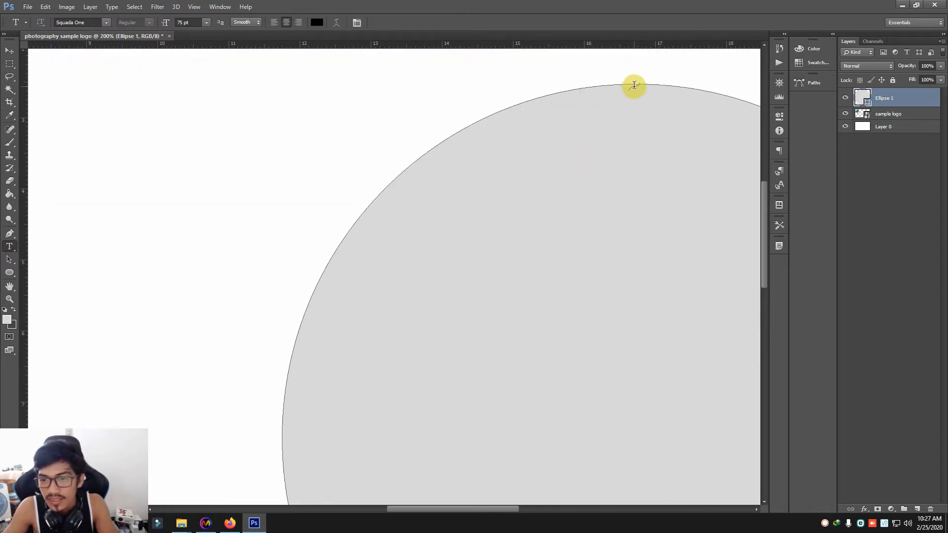
{"action": "scroll", "coordinate": [599, 386], "scroll_direction": "up", "scroll_amount": 1}
{"action": "left_click_drag", "start_coordinate": [482, 509], "coordinate": [535, 506]}
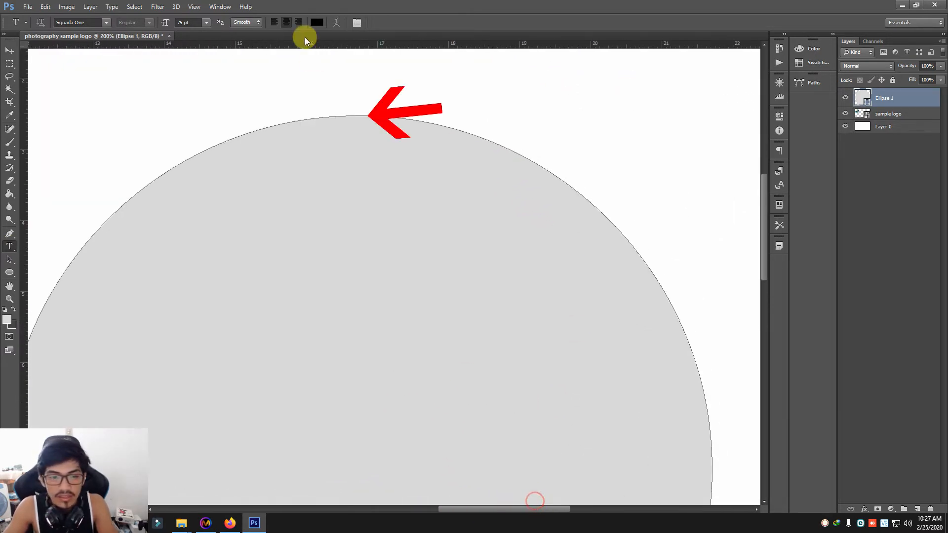
{"action": "left_click", "coordinate": [330, 116]}
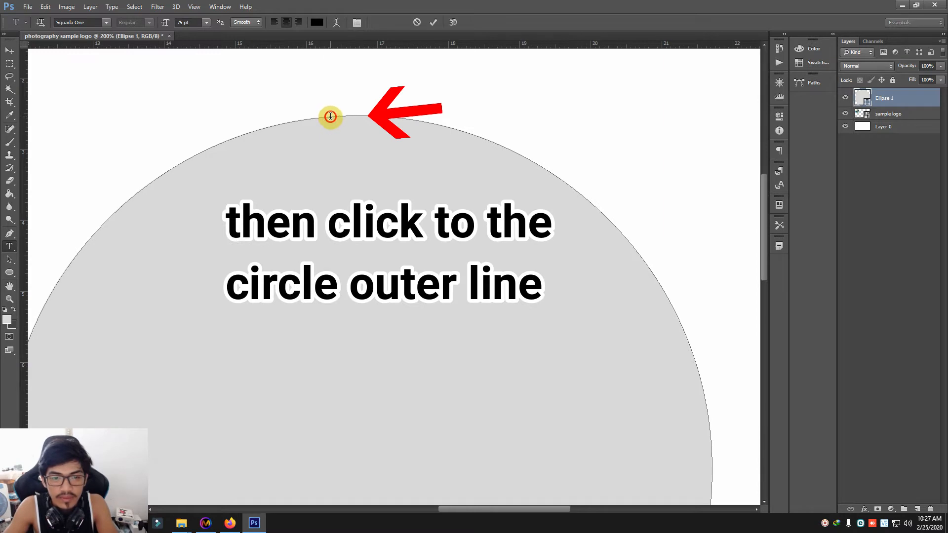
{"action": "scroll", "coordinate": [376, 175], "scroll_direction": "up", "scroll_amount": 2}
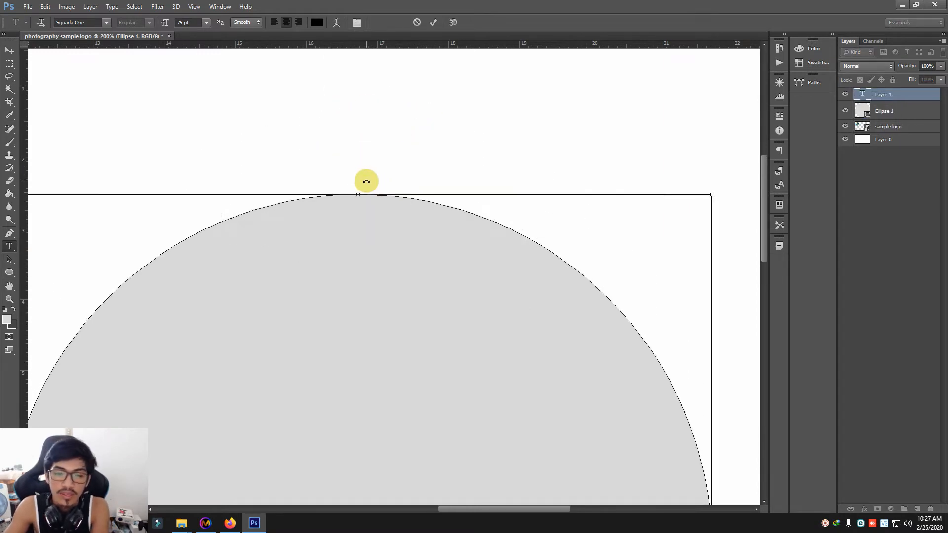
{"action": "key", "text": "ctrl+minus"}
{"action": "key", "text": "ctrl+minus"}
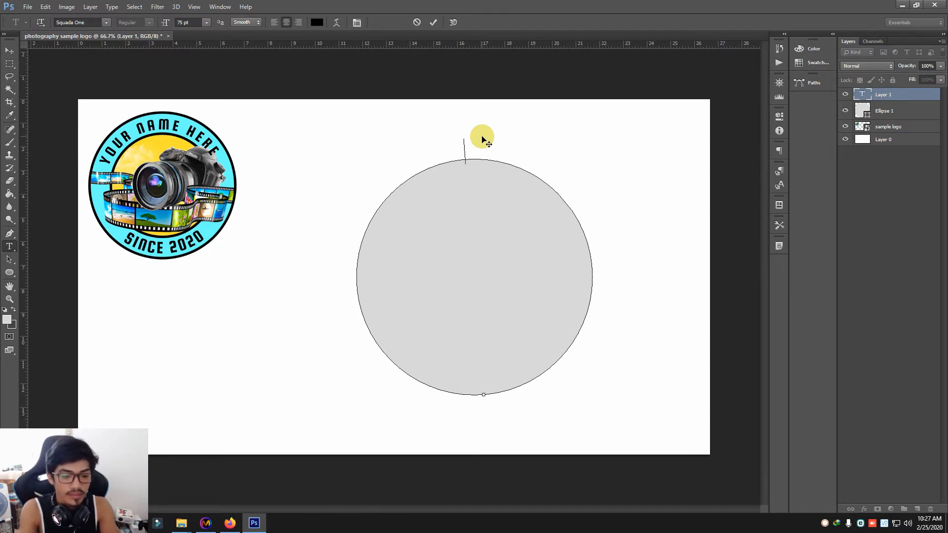
{"action": "type", "text": "YOU"}
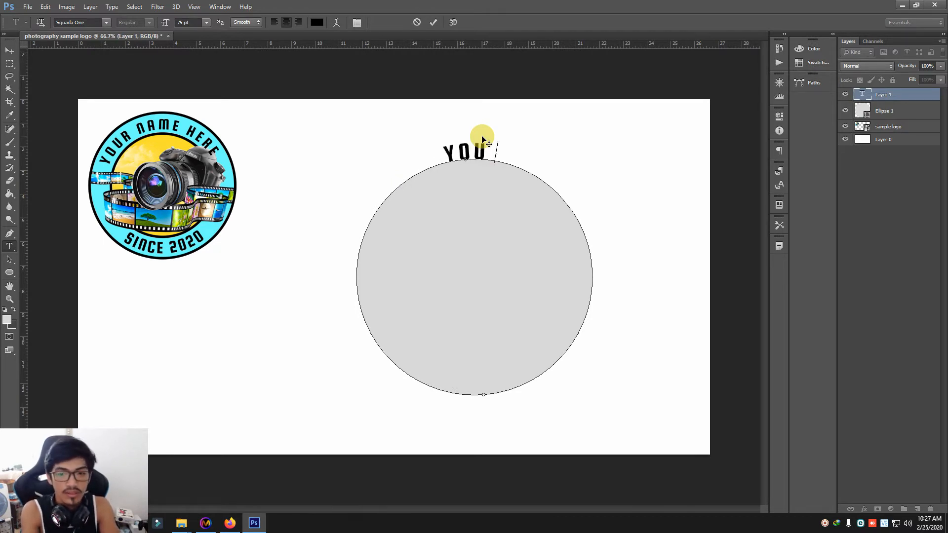
{"action": "type", "text": "R NAME HERE"}
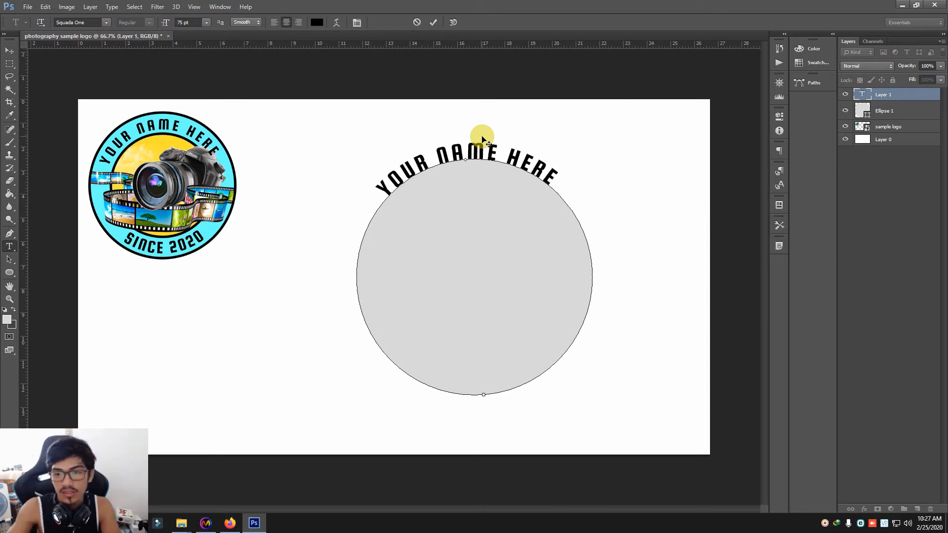
{"action": "key", "text": "ctrl+Return"}
{"action": "key", "text": "v"}
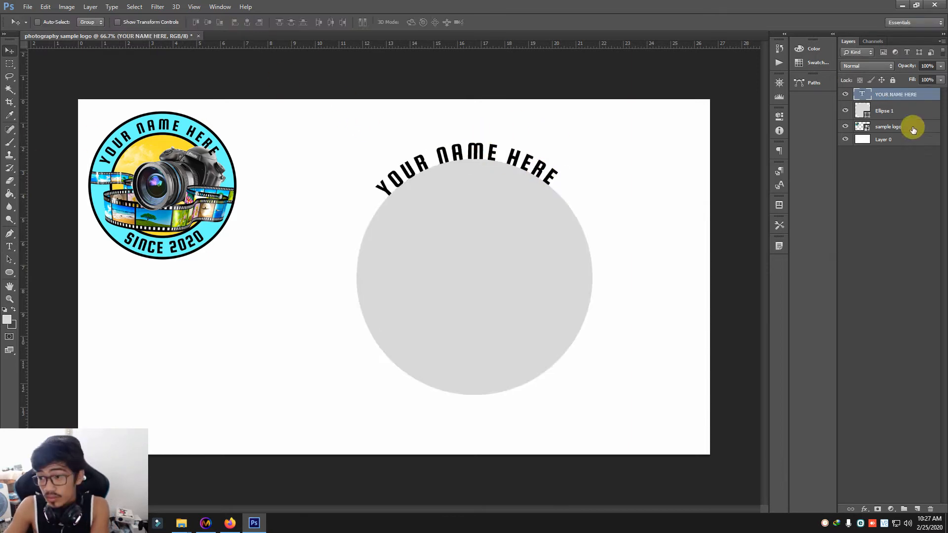
{"action": "key", "text": "ctrl+plus"}
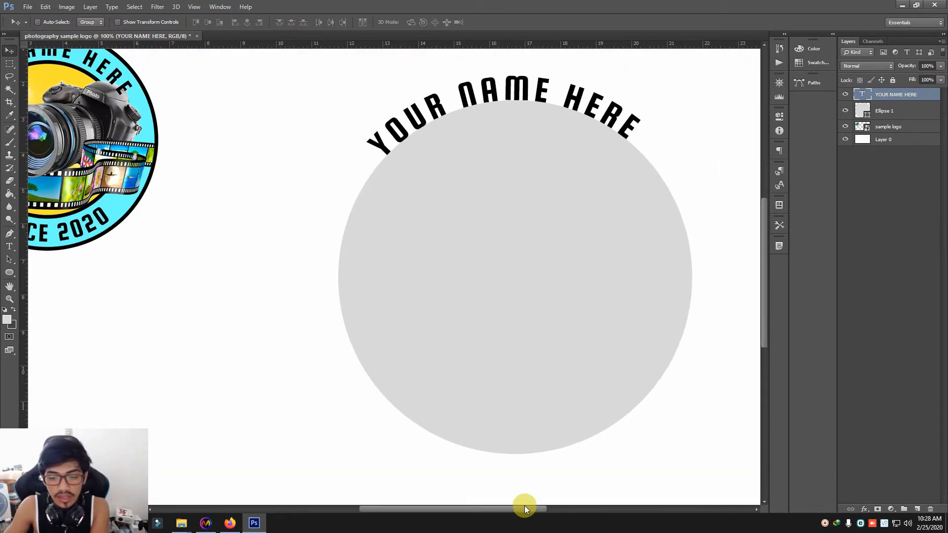
{"action": "left_click_drag", "start_coordinate": [523, 507], "coordinate": [462, 494]}
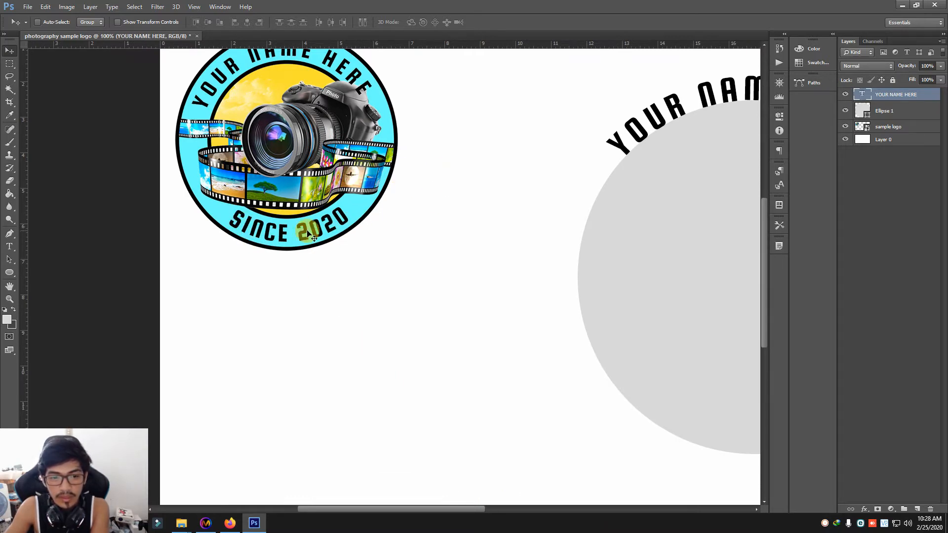
{"action": "key", "text": "ctrl+minus"}
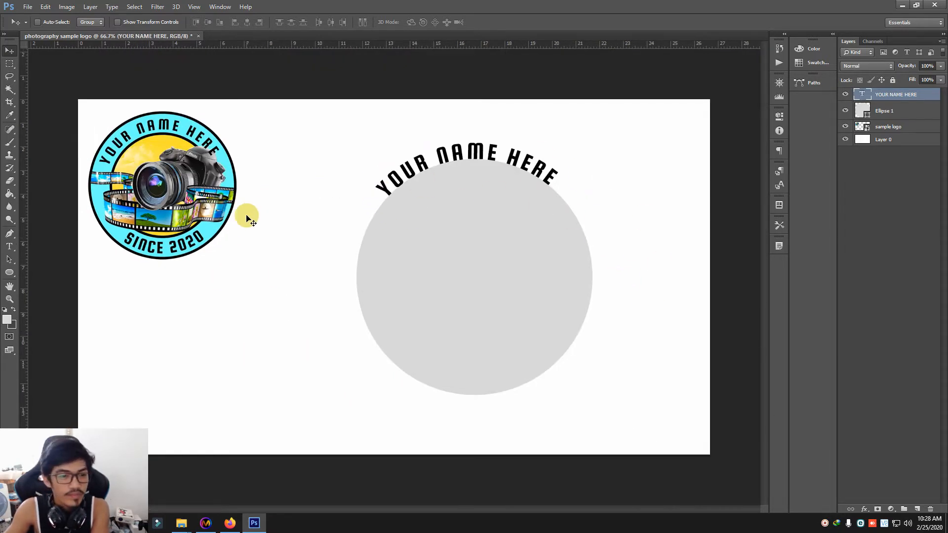
{"action": "key", "text": "ctrl+plus"}
{"action": "scroll", "coordinate": [271, 273], "scroll_direction": "up", "scroll_amount": 2}
{"action": "key", "text": "ctrl+minus"}
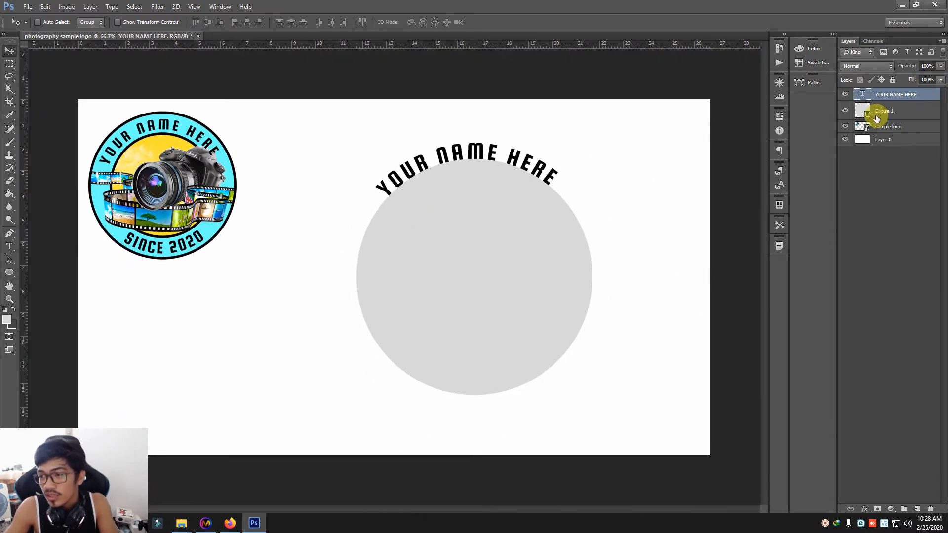
Step: Group the "YOUR NAME HERE" text layer with the Ellipse 1 layer and name the group "YOUR NAME HERE"
{"action": "left_click", "coordinate": [908, 111], "text": "shift"}
{"action": "left_click", "coordinate": [925, 92]}
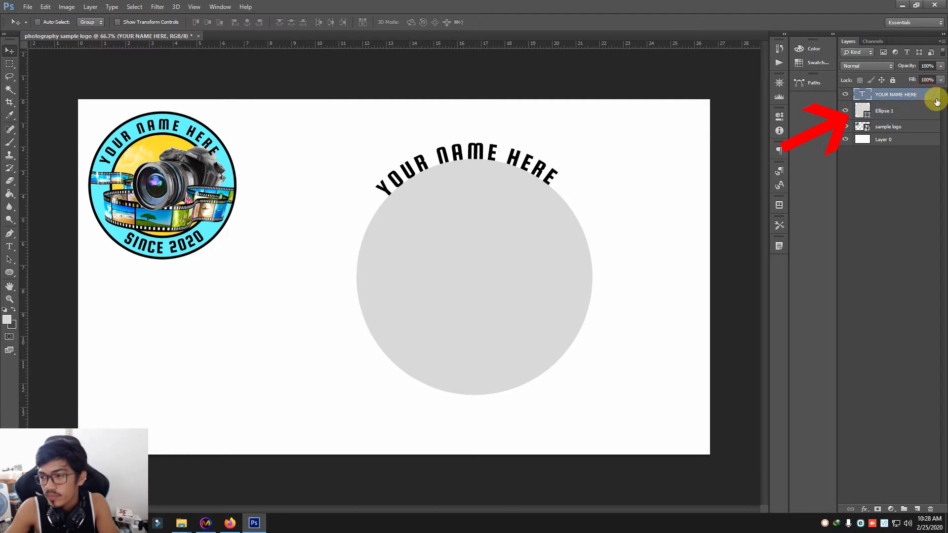
{"action": "left_click", "coordinate": [922, 111], "text": "shift"}
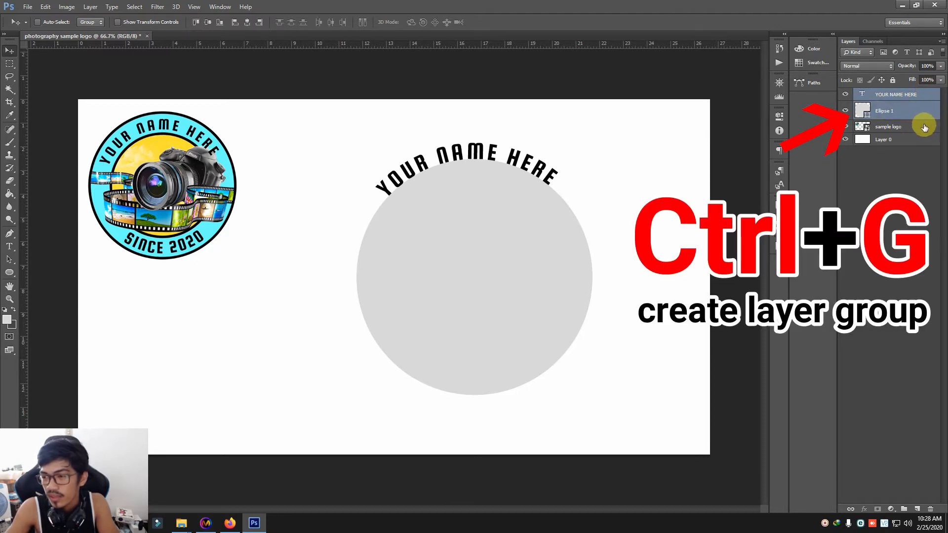
{"action": "left_click", "coordinate": [923, 126], "text": "shift"}
{"action": "left_click", "coordinate": [919, 93]}
{"action": "left_click", "coordinate": [916, 111], "text": "shift"}
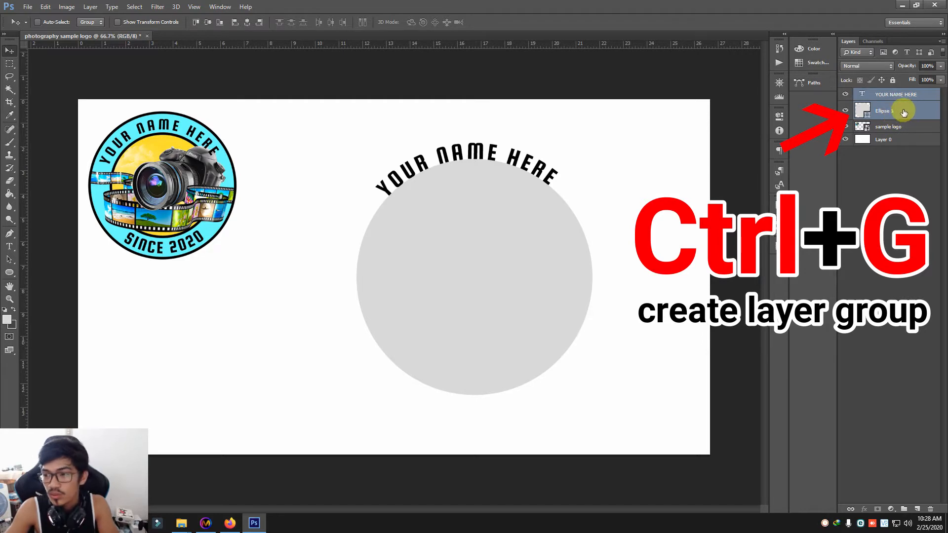
{"action": "key", "text": "ctrl+g"}
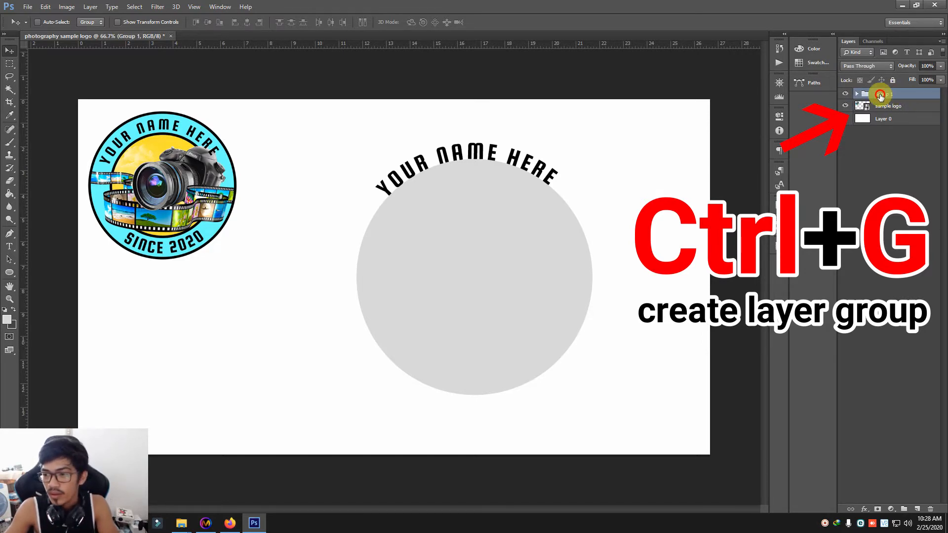
{"action": "double_click", "coordinate": [882, 94]}
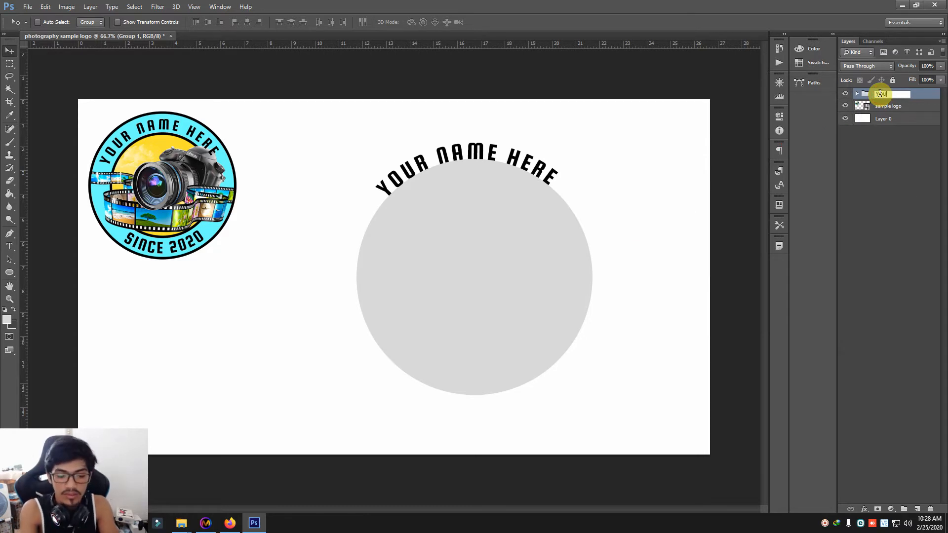
{"action": "type", "text": "YOUR NAME HERE"}
{"action": "key", "text": "Return"}
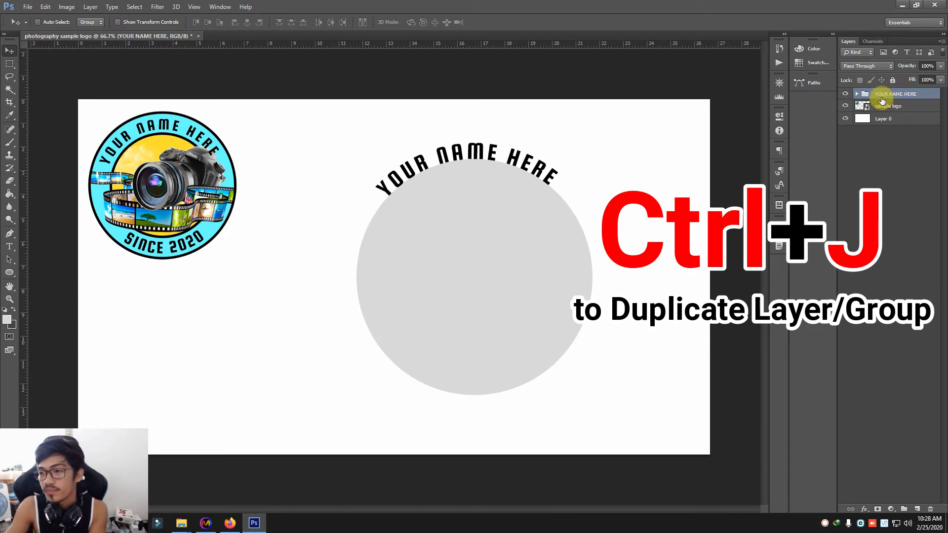
Step: Duplicate the YOUR NAME HERE group, hide the original group, and rename the copy "SINCE 2020"
{"action": "key", "text": "ctrl+j"}
{"action": "left_click", "coordinate": [846, 95]}
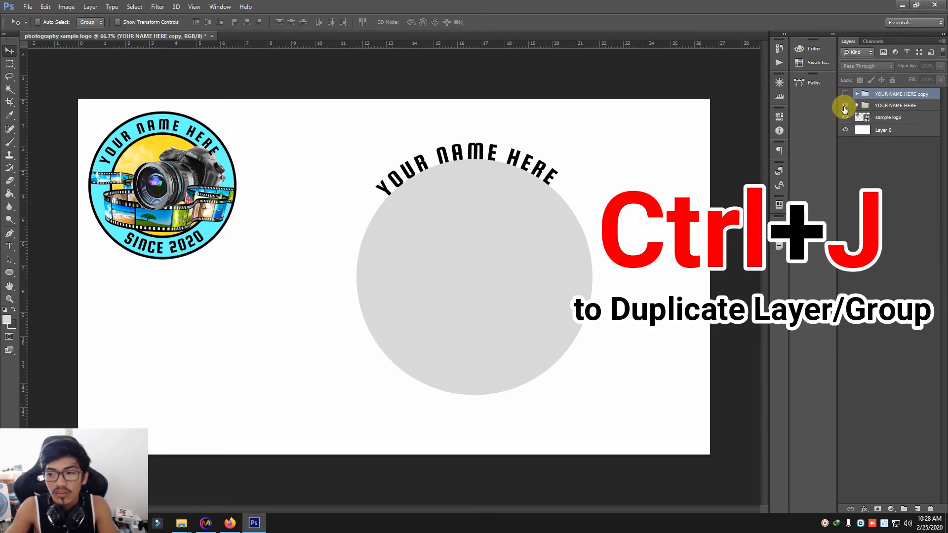
{"action": "left_click", "coordinate": [845, 106]}
{"action": "left_click", "coordinate": [845, 105]}
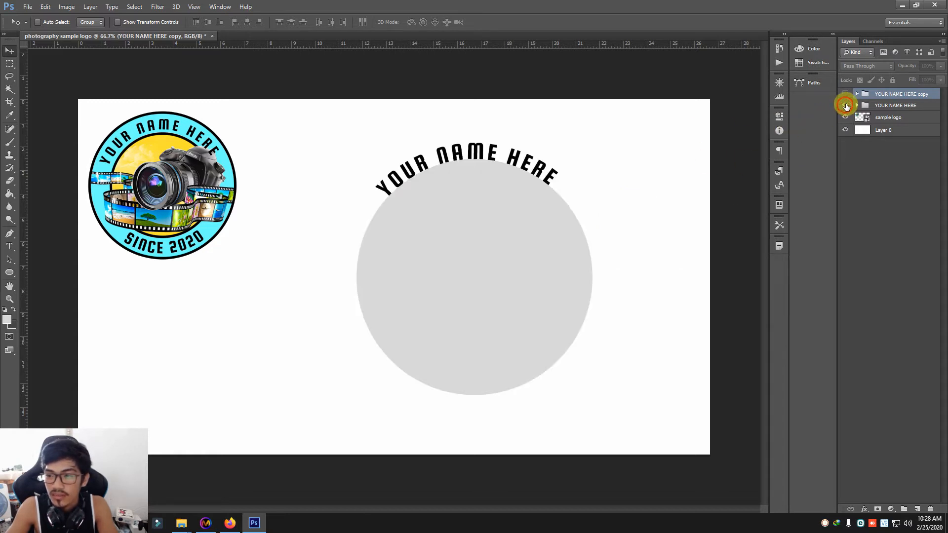
{"action": "left_click", "coordinate": [846, 102]}
{"action": "left_click", "coordinate": [846, 94]}
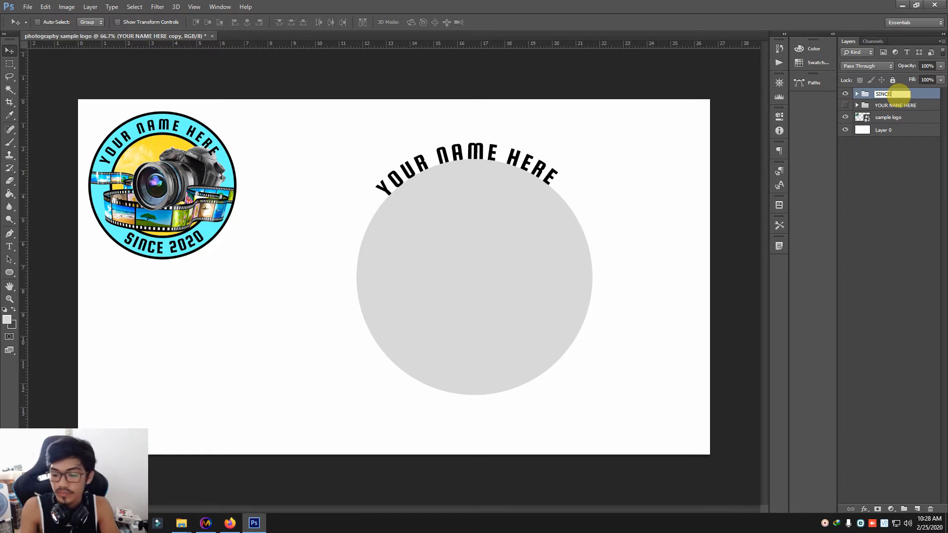
{"action": "key", "text": "Return"}
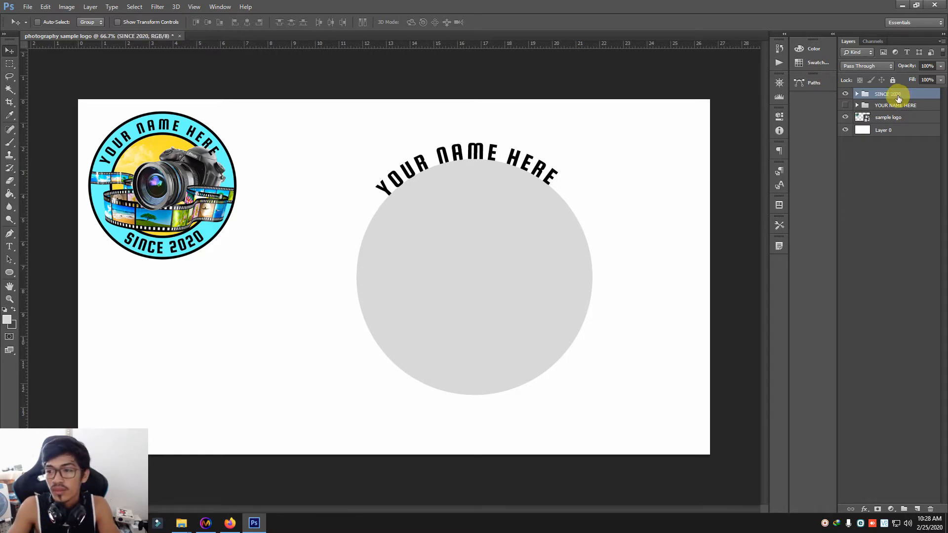
{"action": "left_click", "coordinate": [846, 94]}
{"action": "left_click", "coordinate": [846, 94]}
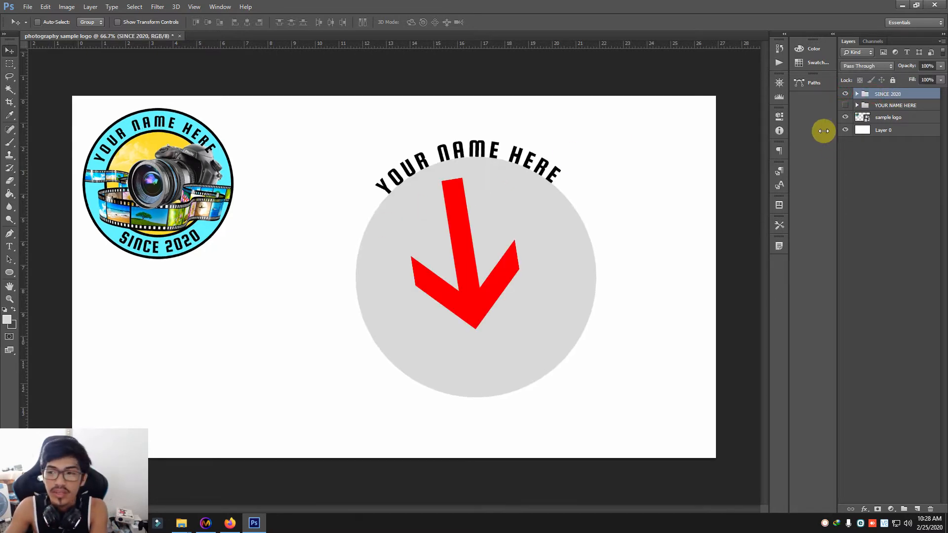
Step: Flip the curved text in the SINCE 2020 group to the inner side of the circle's outline
{"action": "key", "text": "ctrl+plus"}
{"action": "left_click", "coordinate": [857, 94]}
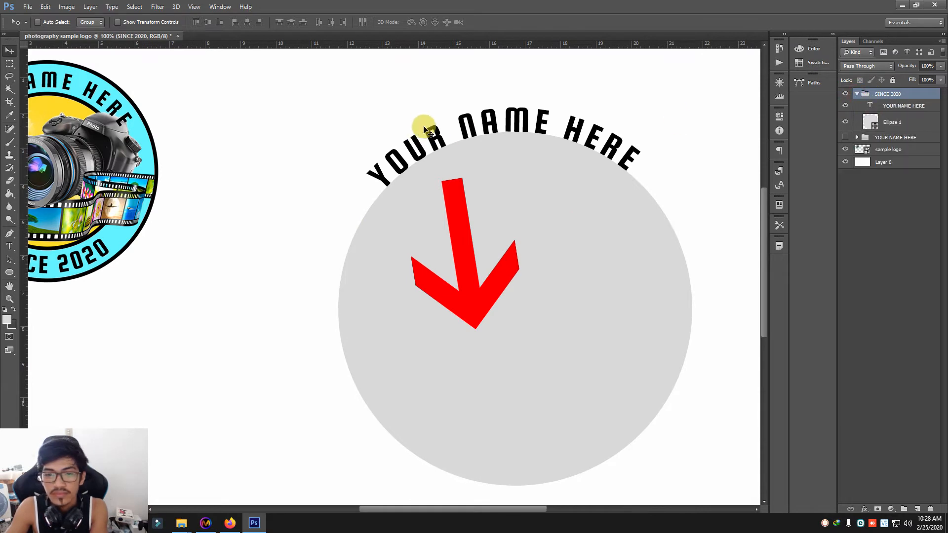
{"action": "left_click", "coordinate": [9, 246]}
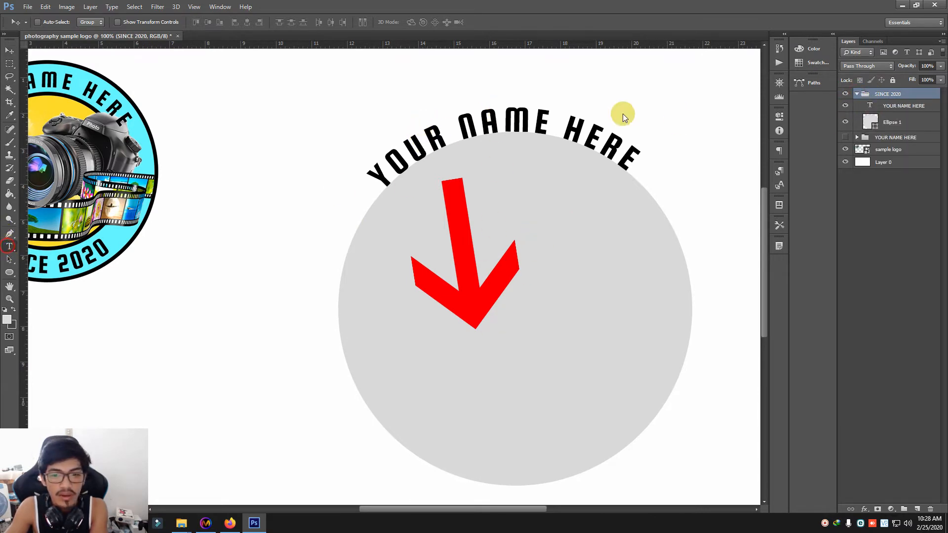
{"action": "left_click", "coordinate": [546, 147]}
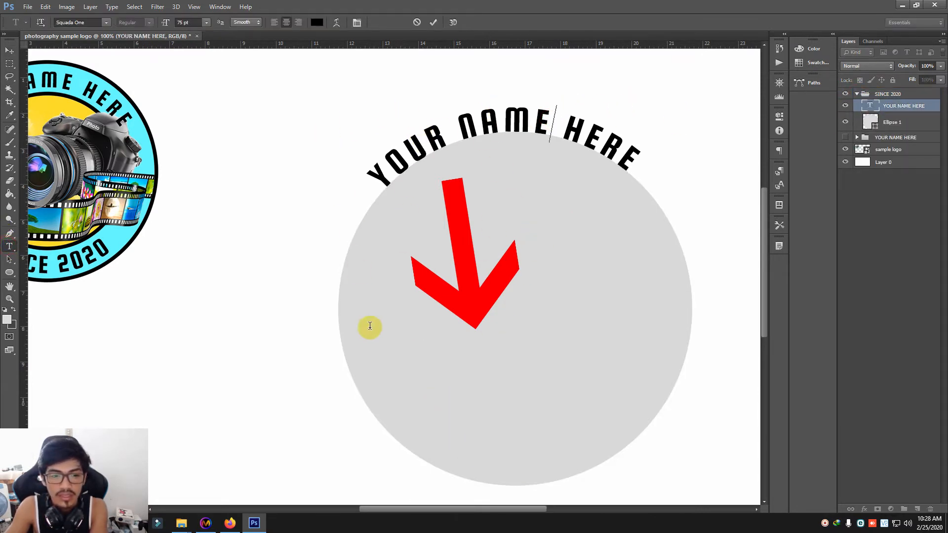
{"action": "scroll", "coordinate": [568, 192], "scroll_direction": "up", "scroll_amount": 3}
{"action": "scroll", "coordinate": [592, 286], "scroll_direction": "up", "scroll_amount": 2}
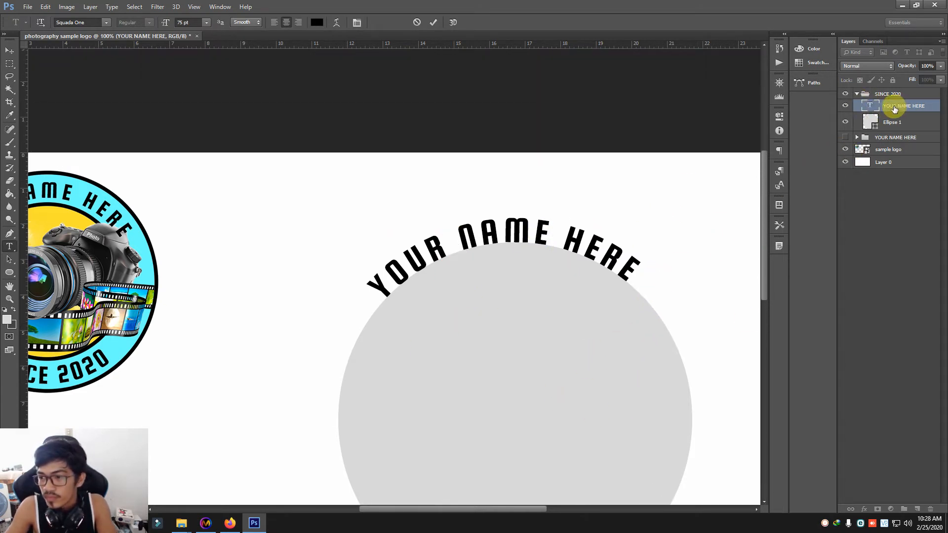
{"action": "left_click", "coordinate": [897, 121]}
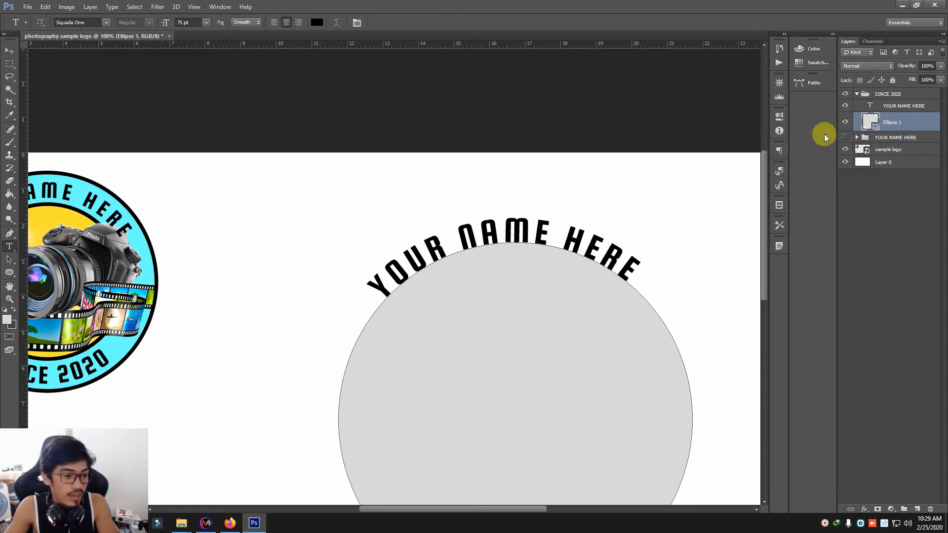
{"action": "key", "text": "ctrl+plus"}
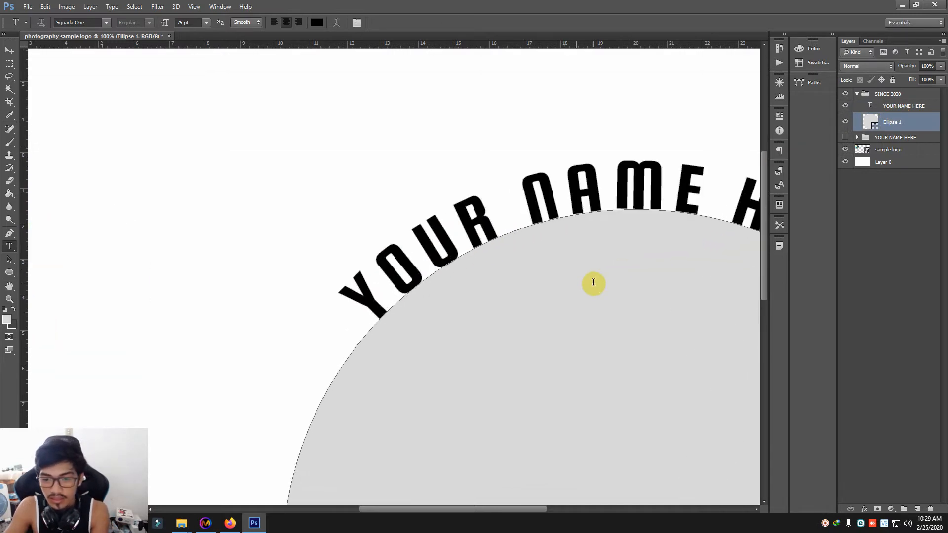
{"action": "left_click", "coordinate": [637, 200]}
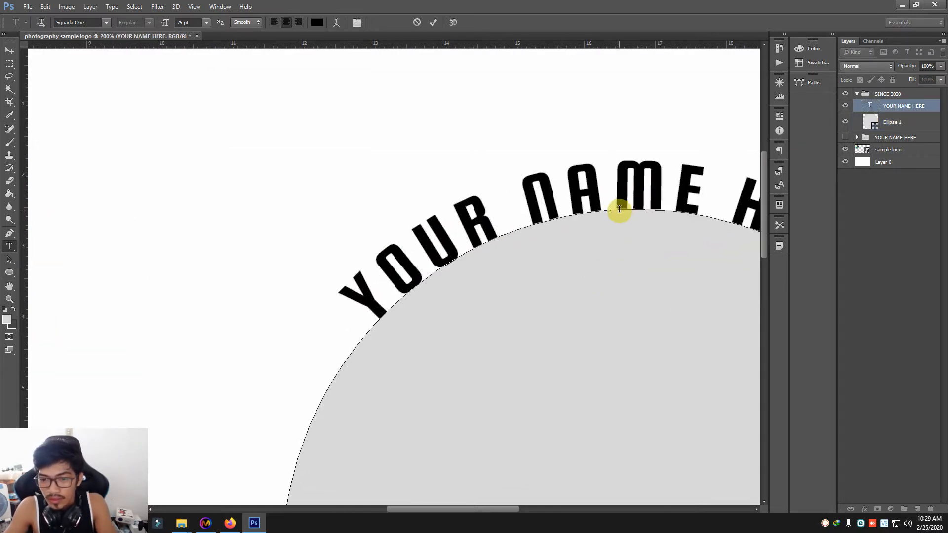
{"action": "key", "text": "ctrl"}
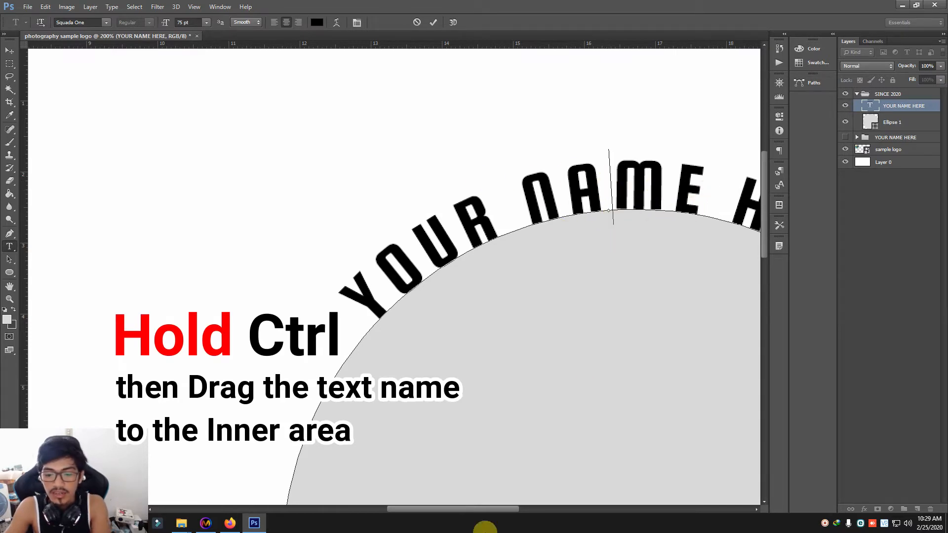
{"action": "left_click_drag", "start_coordinate": [470, 510], "coordinate": [508, 510]}
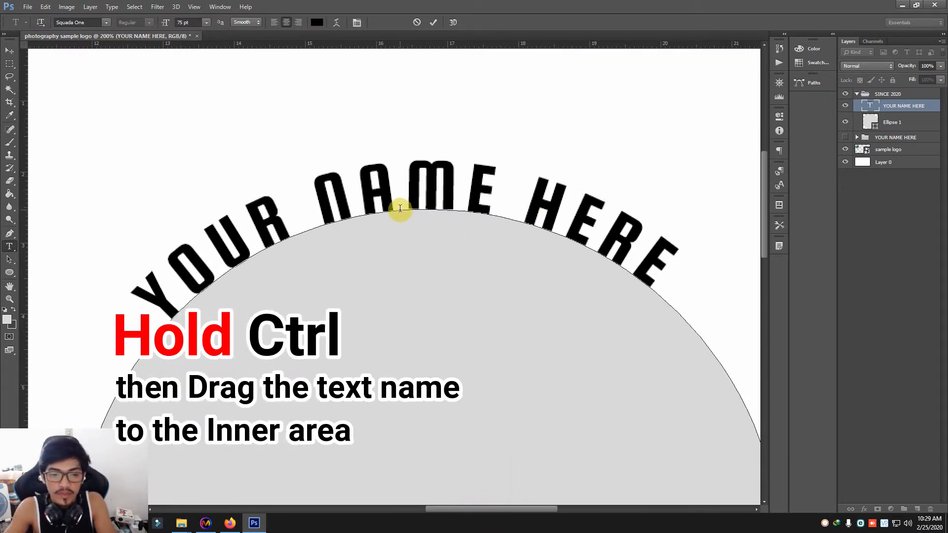
{"action": "key", "text": "ctrl"}
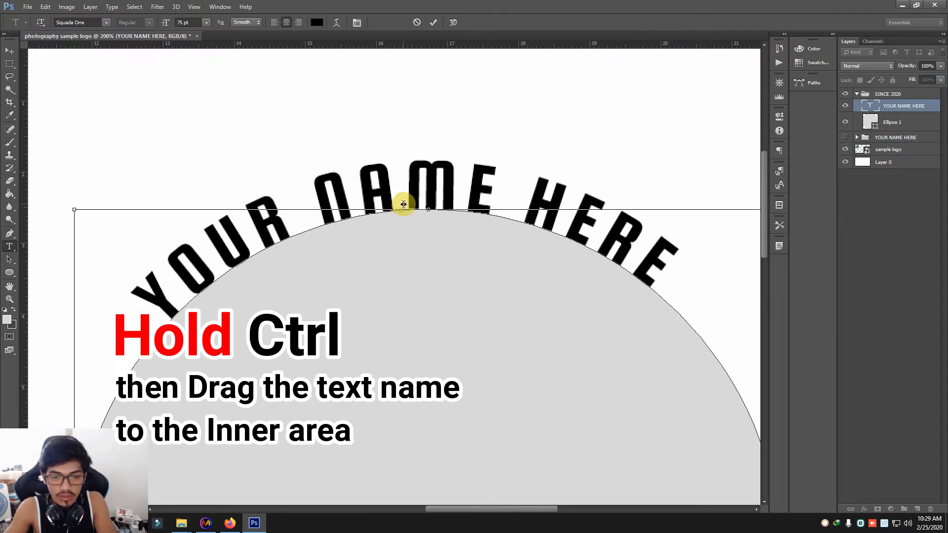
{"action": "left_click_drag", "start_coordinate": [405, 204], "coordinate": [410, 261]}
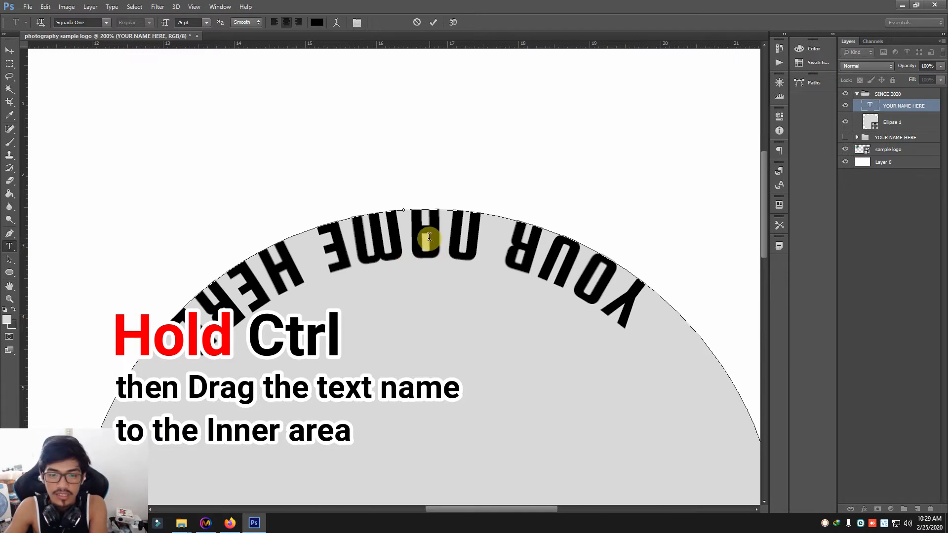
Step: Move the inside text around the circle's path so it reads upright and centred along the circle's lower edge
{"action": "key", "text": "ctrl+minus"}
{"action": "scroll", "coordinate": [416, 257], "scroll_direction": "down", "scroll_amount": 3}
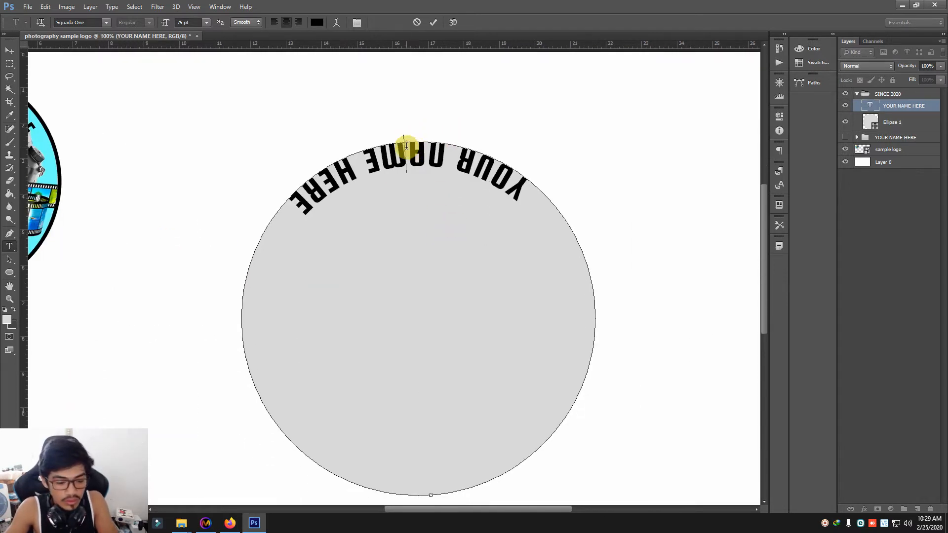
{"action": "left_click_drag", "start_coordinate": [406, 144], "coordinate": [508, 214]}
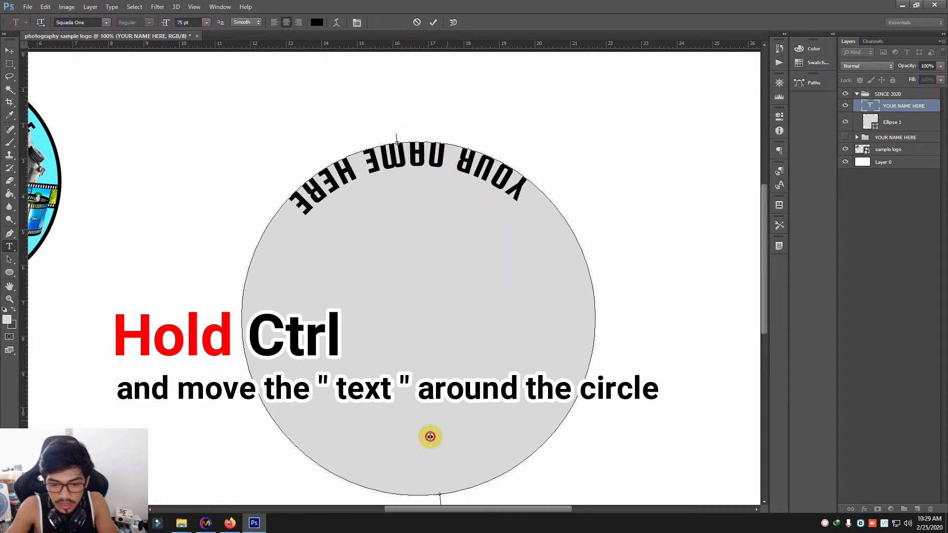
{"action": "left_click_drag", "start_coordinate": [430, 436], "coordinate": [413, 457]}
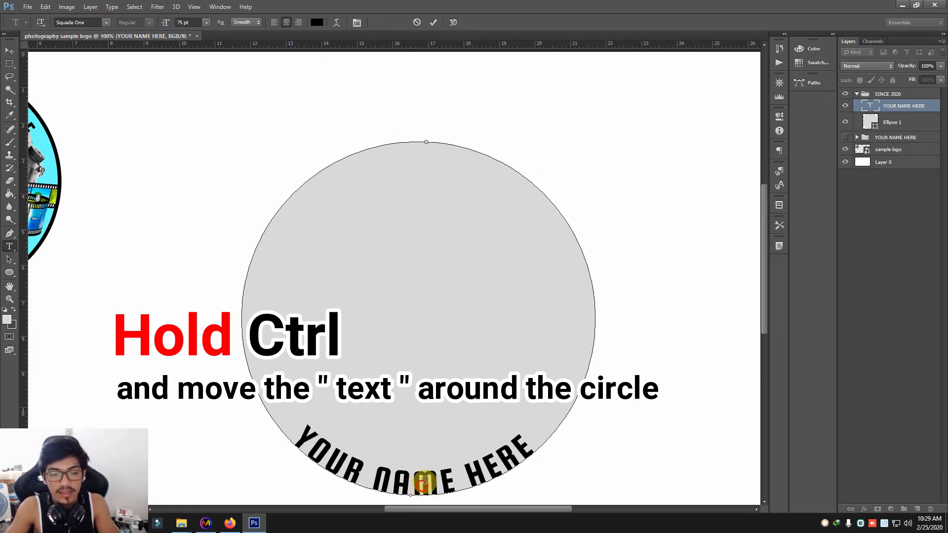
Step: Replace the curved text along the circle's lower edge with "SINCE 2020"
{"action": "key", "text": "ctrl+a"}
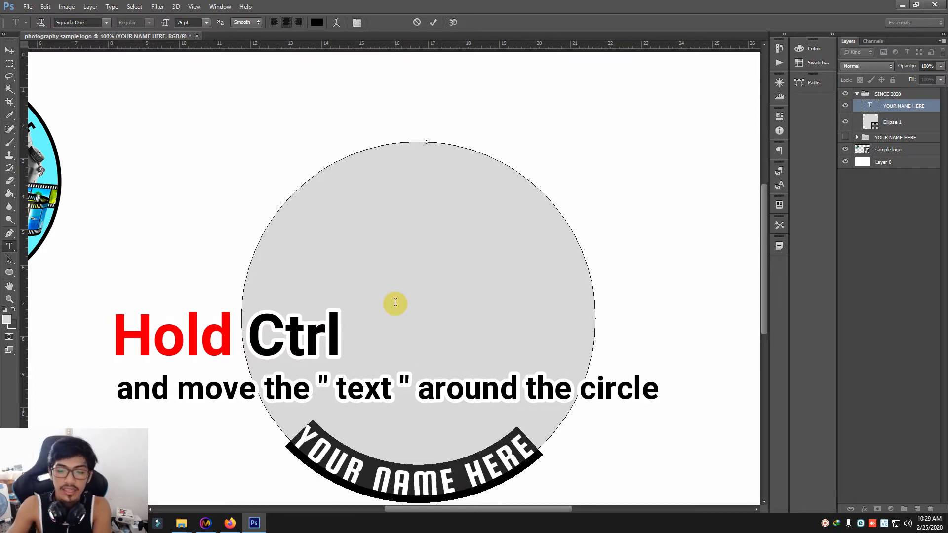
{"action": "key", "text": "ctrl+minus"}
{"action": "type", "text": "SINCE"}
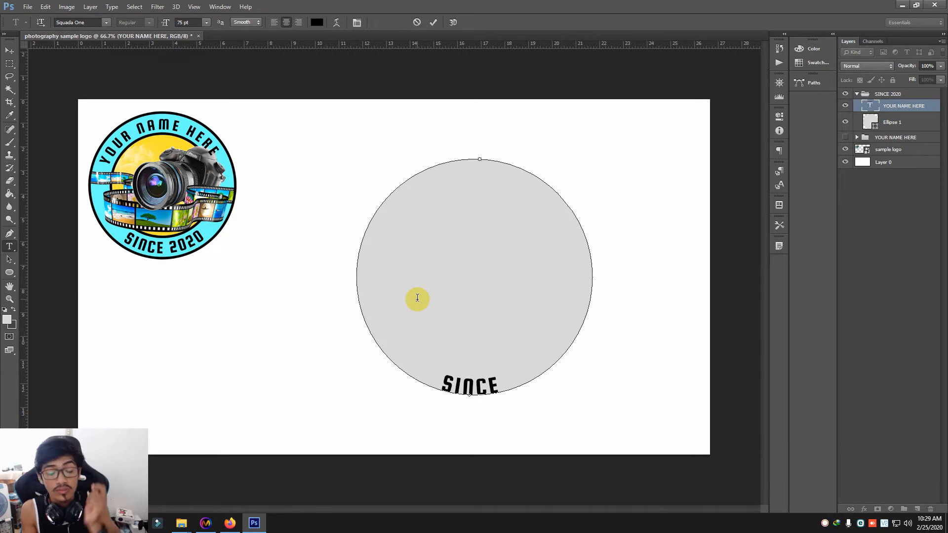
{"action": "type", "text": " 2020"}
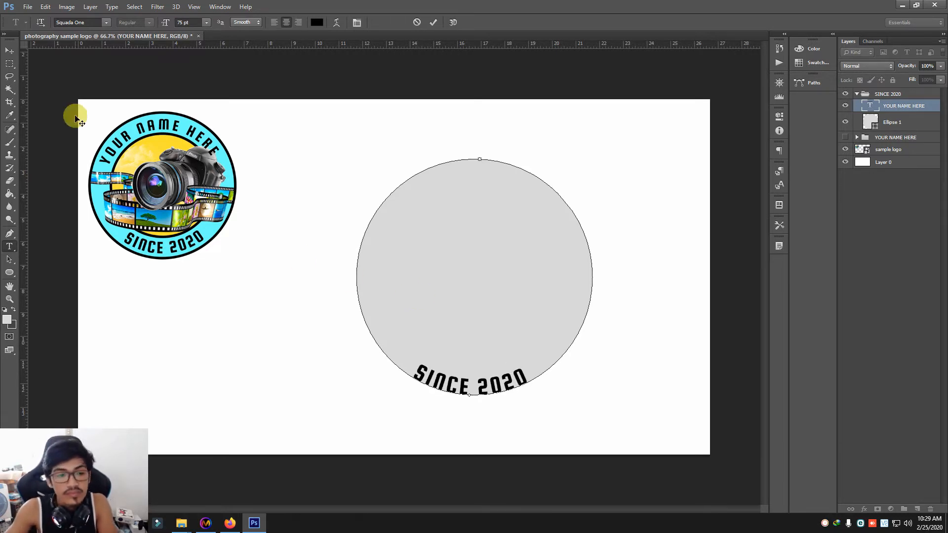
{"action": "left_click", "coordinate": [10, 51]}
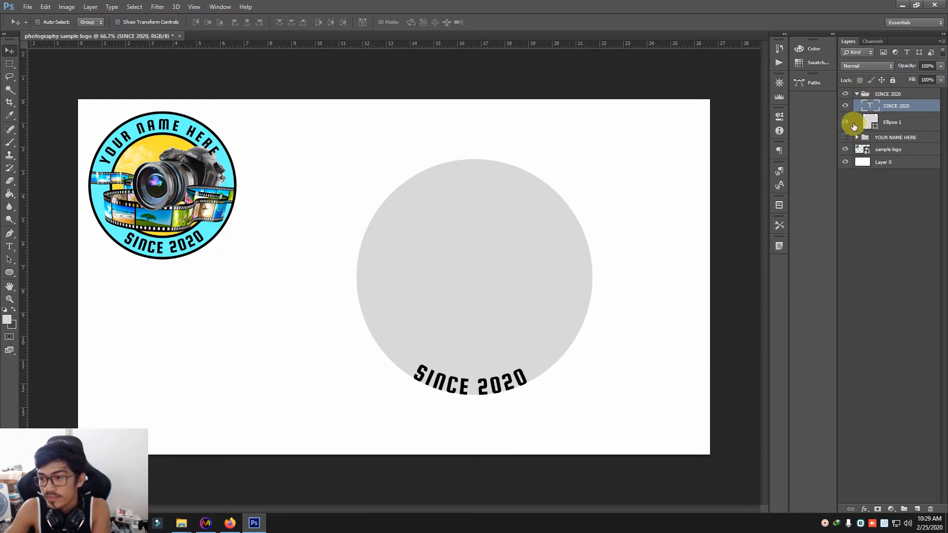
Step: Hide the ellipse in the SINCE 2020 group, then show and expand the YOUR NAME HERE group
{"action": "key", "text": "ctrl+plus"}
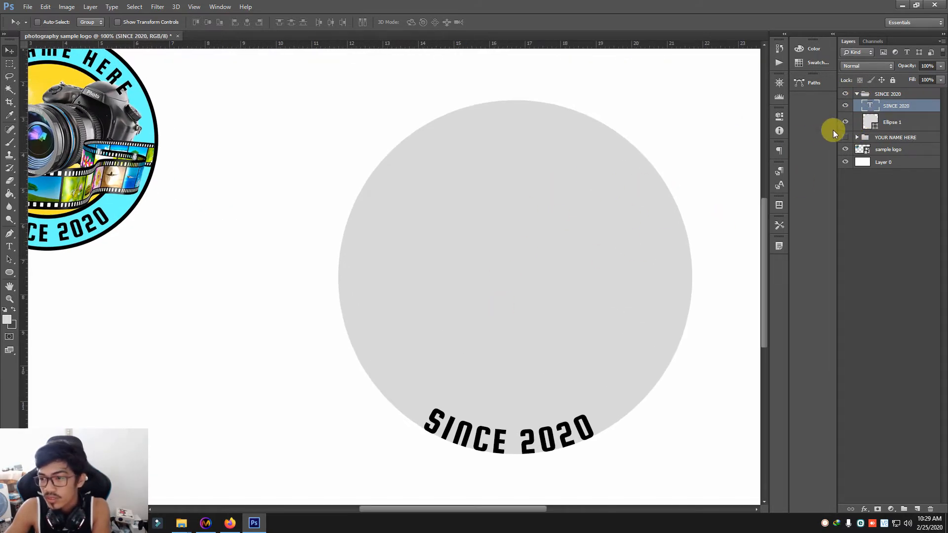
{"action": "left_click", "coordinate": [846, 121]}
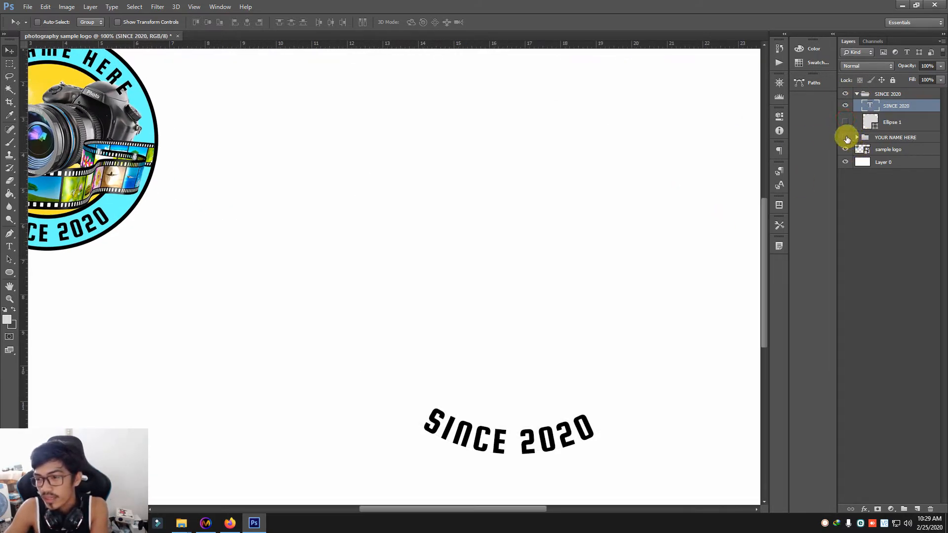
{"action": "left_click", "coordinate": [846, 138]}
{"action": "left_click", "coordinate": [858, 138]}
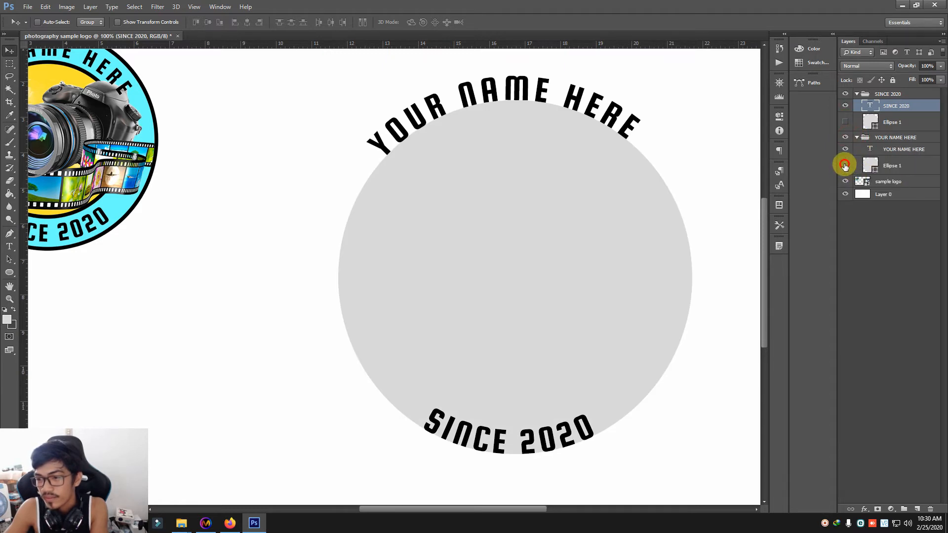
{"action": "left_click", "coordinate": [846, 165]}
Step: Duplicate the YOUR NAME HERE group's ellipse, place the copy between the sample logo layer and Layer 0, and hide the original ellipse
{"action": "key", "text": "ctrl+minus"}
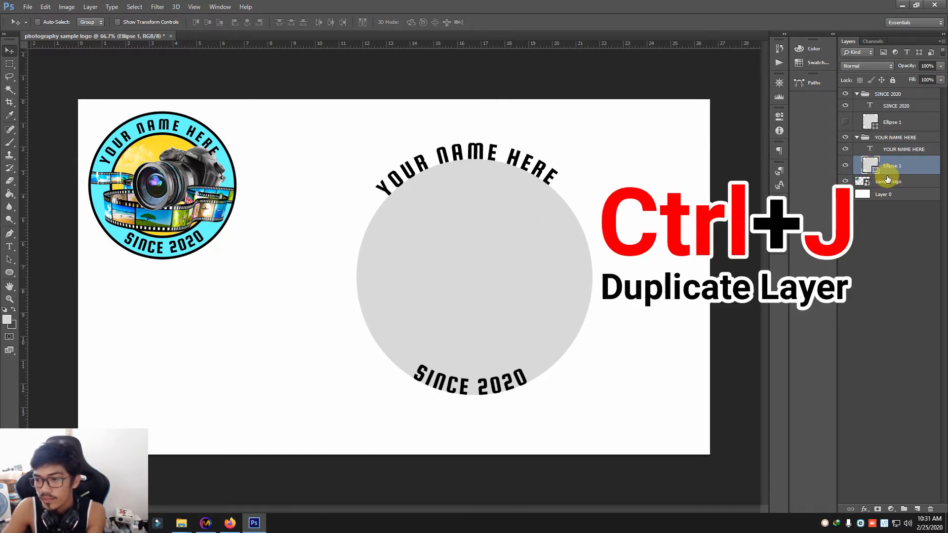
{"action": "key", "text": "ctrl+j"}
{"action": "left_click_drag", "start_coordinate": [898, 165], "coordinate": [894, 207]}
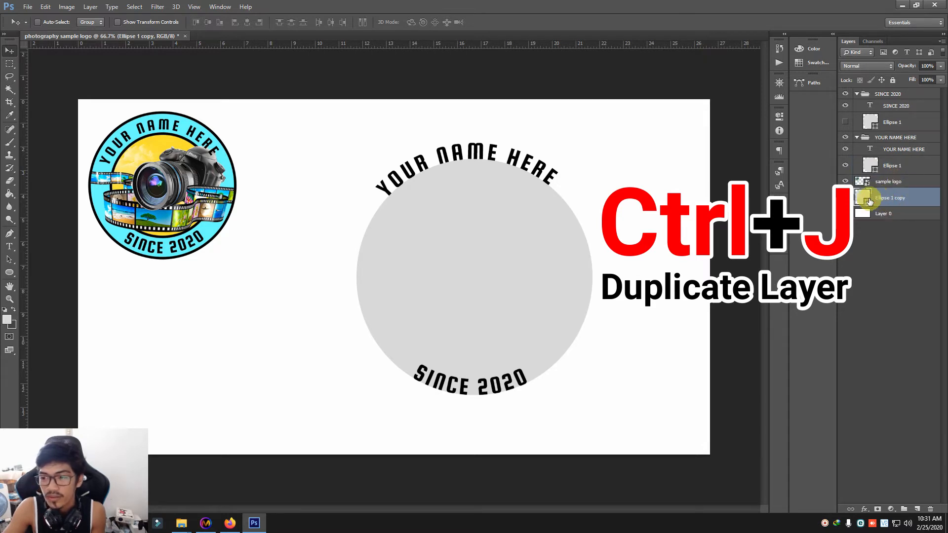
{"action": "left_click", "coordinate": [846, 166]}
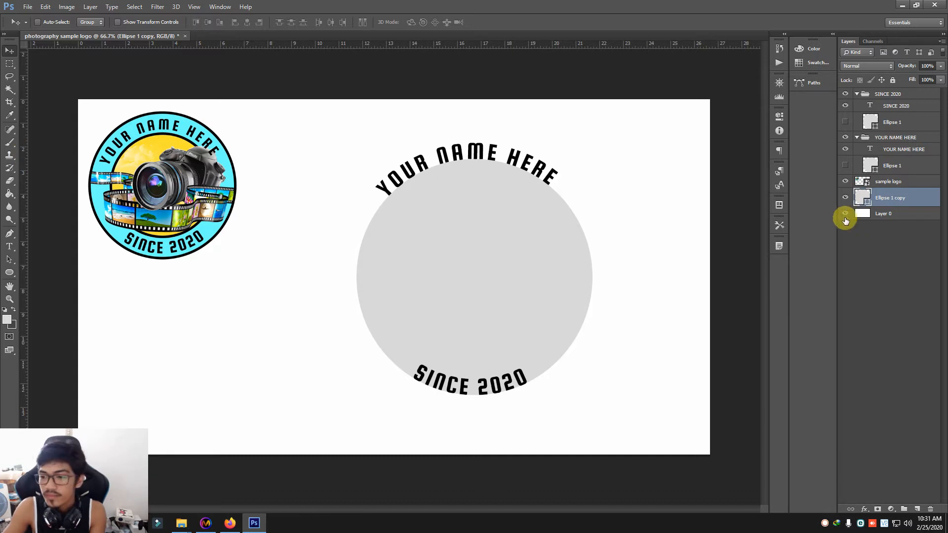
Step: Add a Color Overlay effect at 100% opacity to the Ellipse 1 copy layer
{"action": "left_click", "coordinate": [928, 201]}
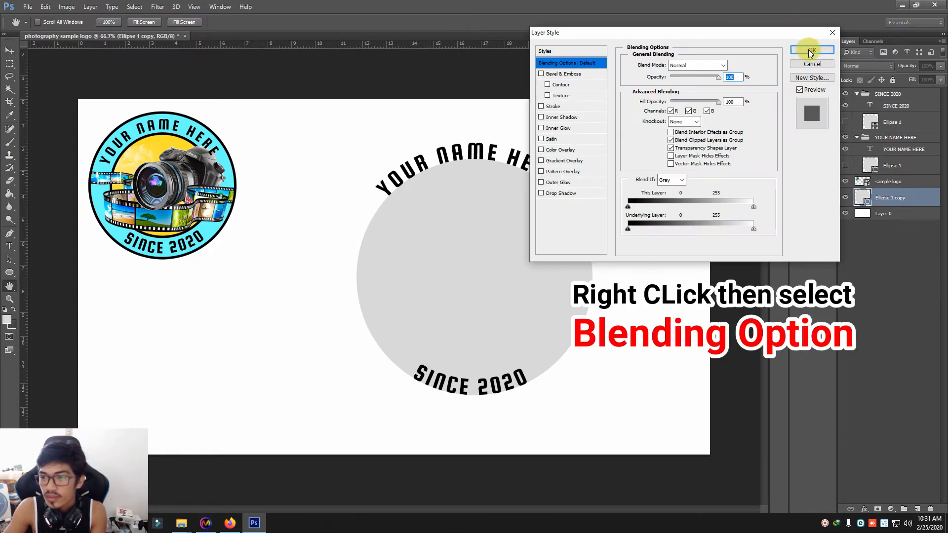
{"action": "left_click", "coordinate": [811, 48]}
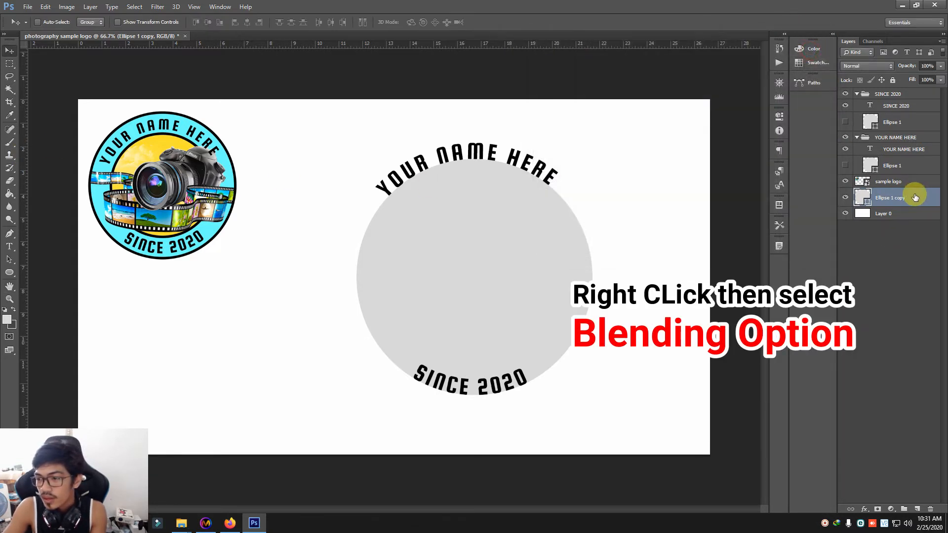
{"action": "right_click", "coordinate": [919, 197]}
{"action": "left_click", "coordinate": [822, 123]}
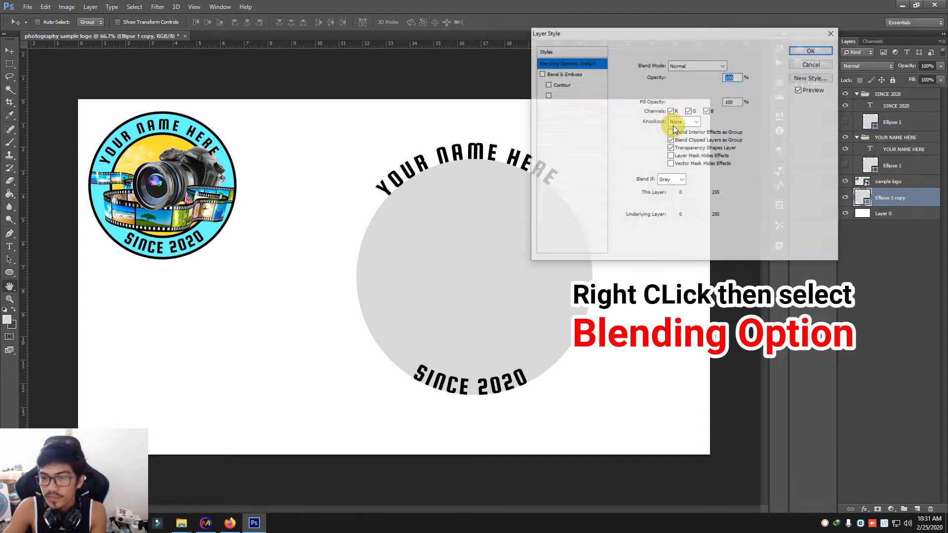
{"action": "left_click", "coordinate": [561, 150]}
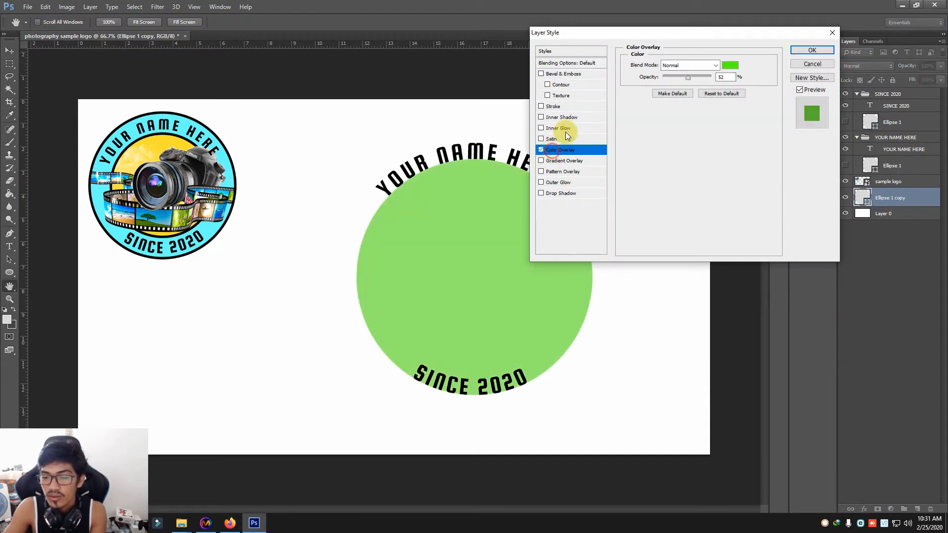
{"action": "left_click_drag", "start_coordinate": [646, 30], "coordinate": [712, 54]}
{"action": "left_click_drag", "start_coordinate": [755, 100], "coordinate": [778, 100]}
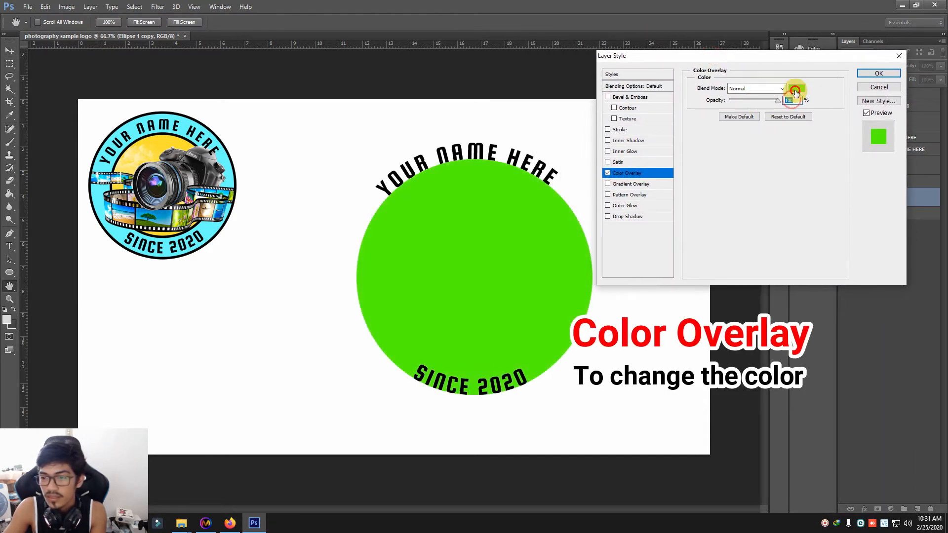
Step: Set the circle's overlay colour to light cyan #63effc and apply the layer style
{"action": "left_click", "coordinate": [796, 89]}
{"action": "left_click", "coordinate": [799, 230]}
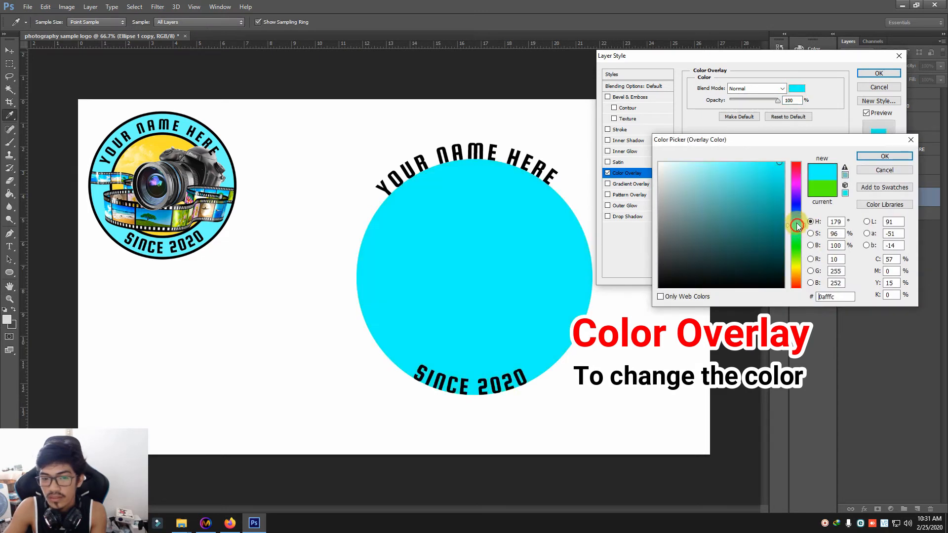
{"action": "left_click", "coordinate": [794, 217]}
{"action": "left_click", "coordinate": [795, 223]}
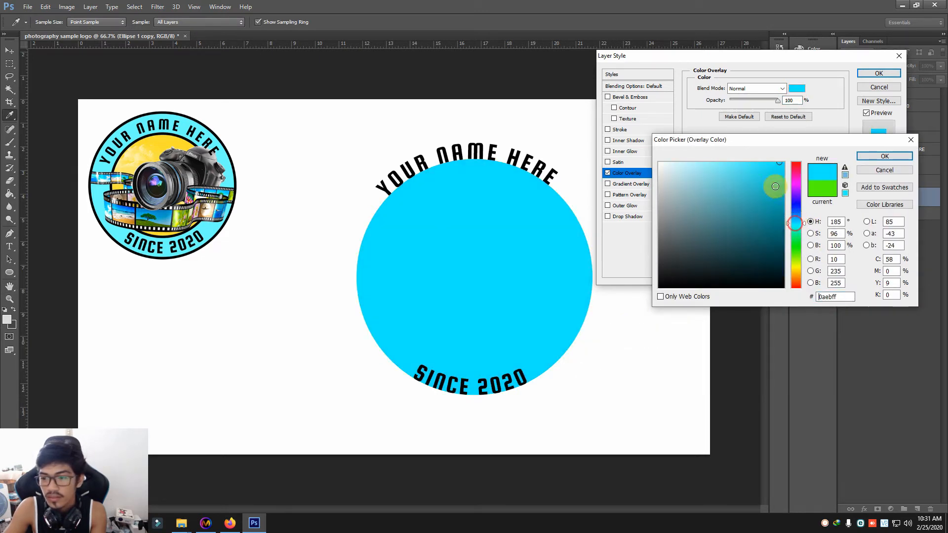
{"action": "mouse_move", "coordinate": [762, 164]}
{"action": "left_mouse_down"}
{"action": "mouse_move", "coordinate": [733, 152]}
{"action": "mouse_move", "coordinate": [739, 166]}
{"action": "left_mouse_up"}
{"action": "left_click", "coordinate": [885, 157]}
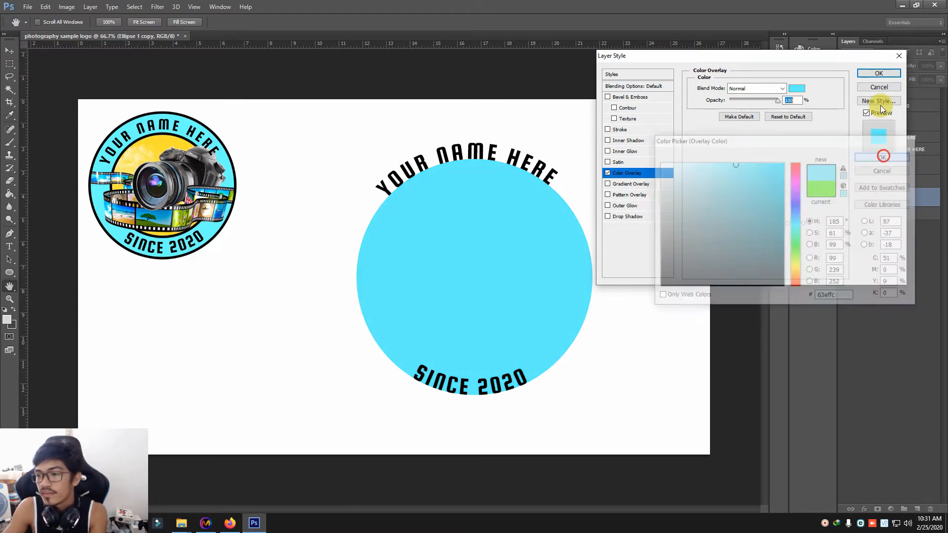
{"action": "left_click", "coordinate": [875, 72]}
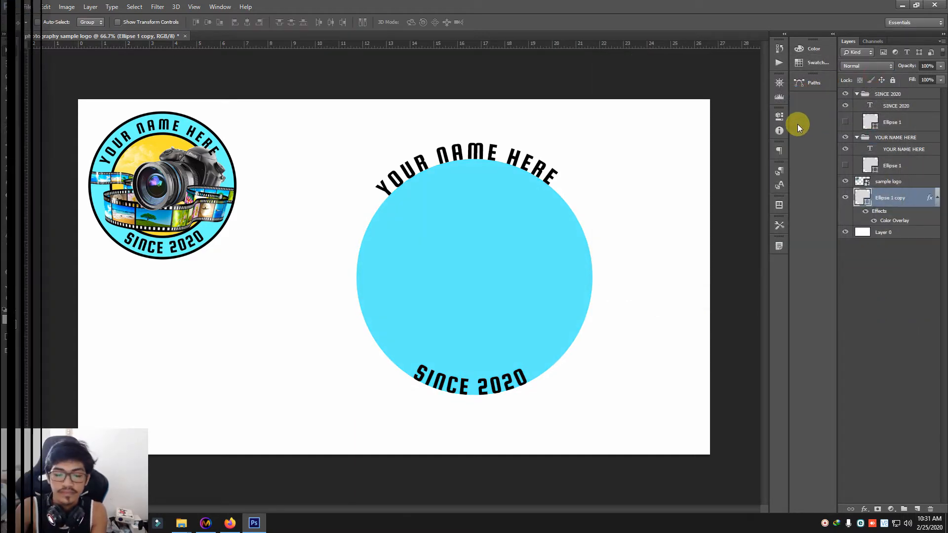
{"action": "left_click", "coordinate": [907, 151]}
{"action": "left_click", "coordinate": [870, 200]}
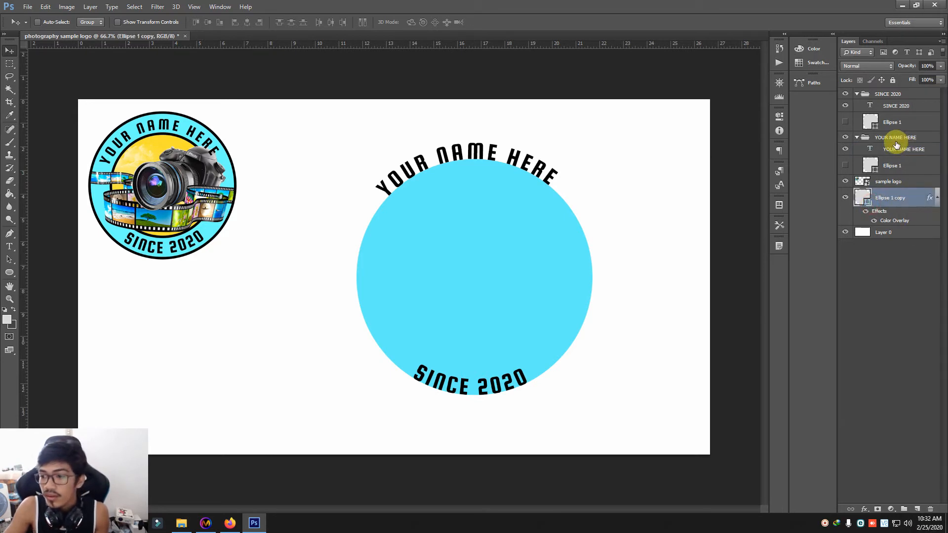
{"action": "left_click", "coordinate": [889, 138]}
{"action": "left_click", "coordinate": [874, 118]}
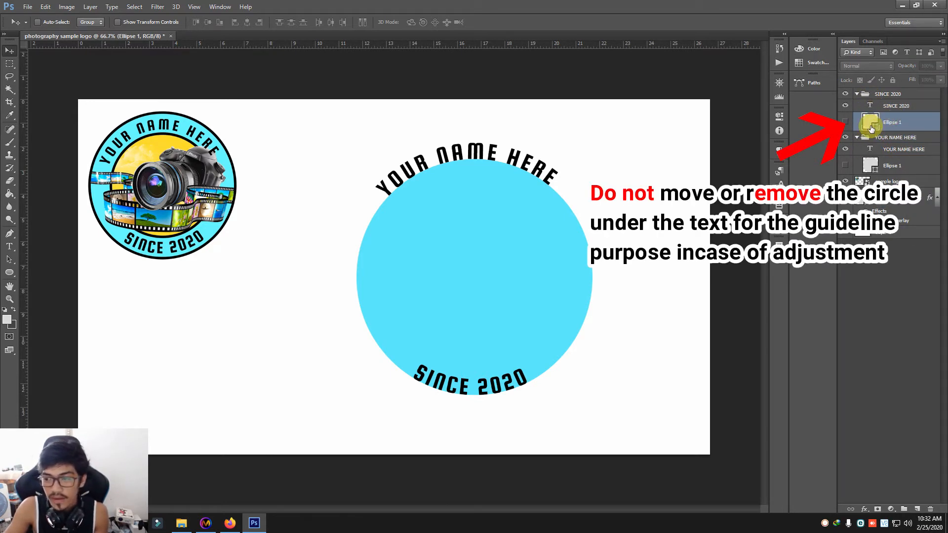
{"action": "left_click", "coordinate": [869, 95]}
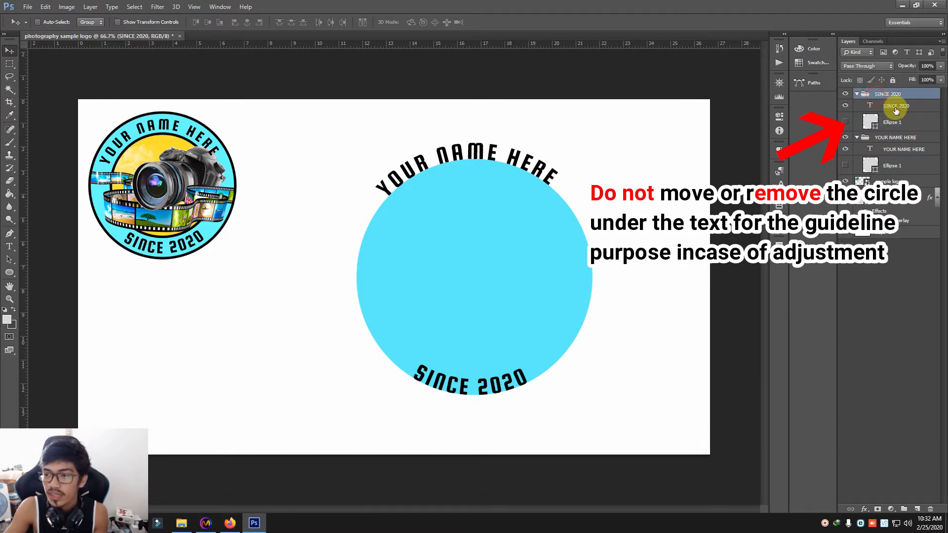
{"action": "left_click", "coordinate": [895, 109]}
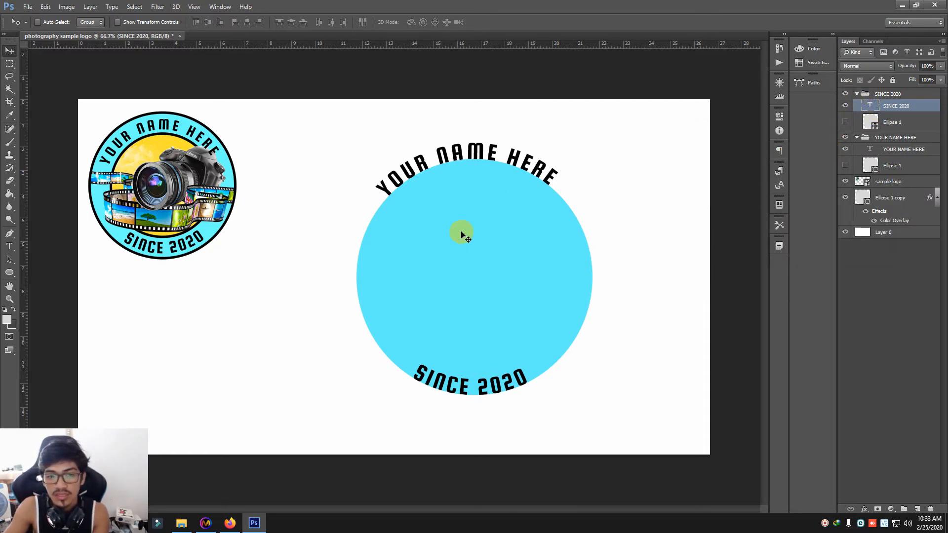
Step: Show the ellipse in the SINCE 2020 group and collapse the group, keeping the group visible
{"action": "left_click", "coordinate": [846, 122]}
{"action": "left_click", "coordinate": [857, 94]}
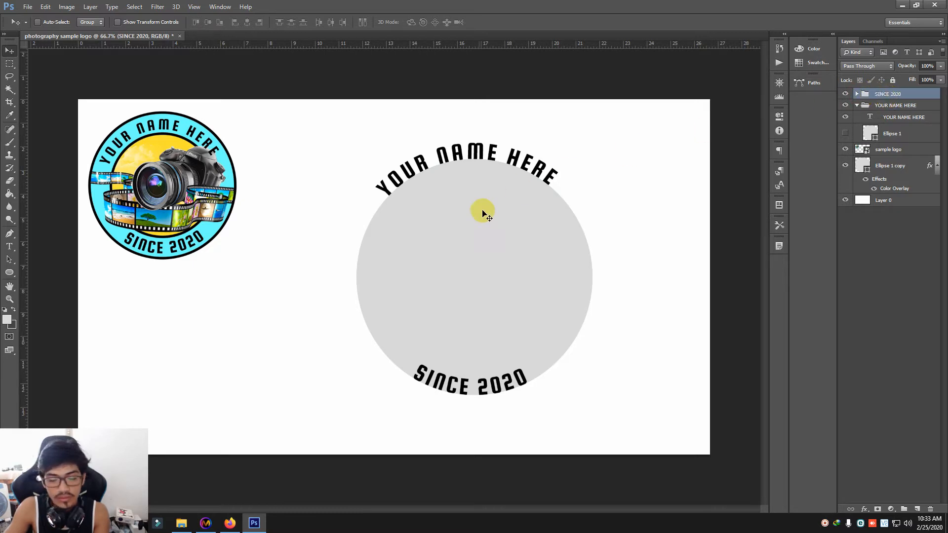
{"action": "left_click", "coordinate": [844, 94]}
{"action": "left_click", "coordinate": [845, 94]}
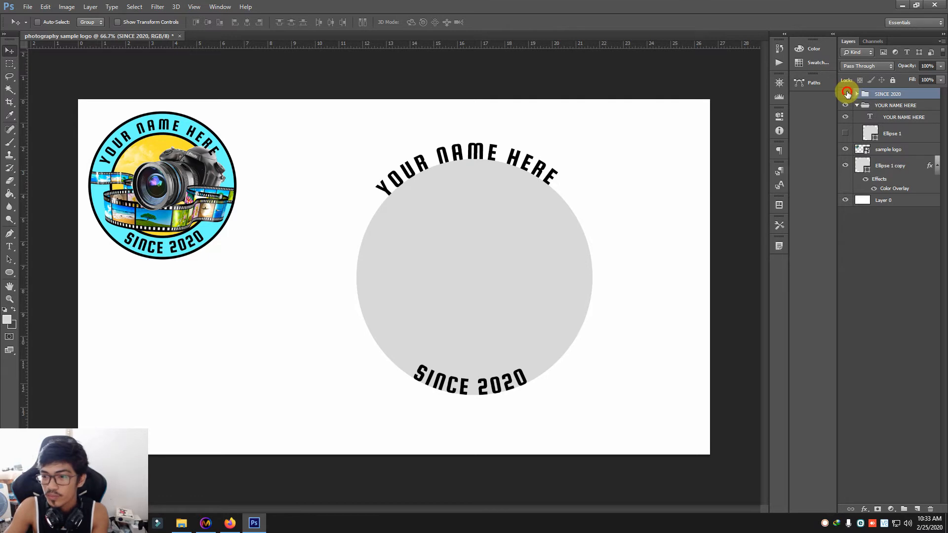
{"action": "left_click", "coordinate": [846, 94]}
{"action": "left_click", "coordinate": [845, 94]}
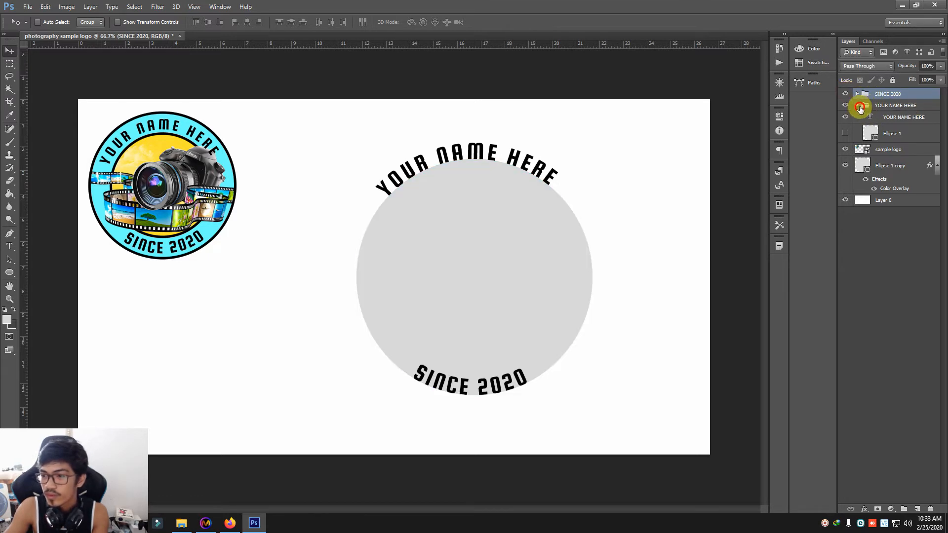
Step: Collapse the YOUR NAME HERE group and move the SINCE 2020 group beneath it
{"action": "left_click", "coordinate": [859, 106]}
{"action": "left_click_drag", "start_coordinate": [884, 93], "coordinate": [888, 107]}
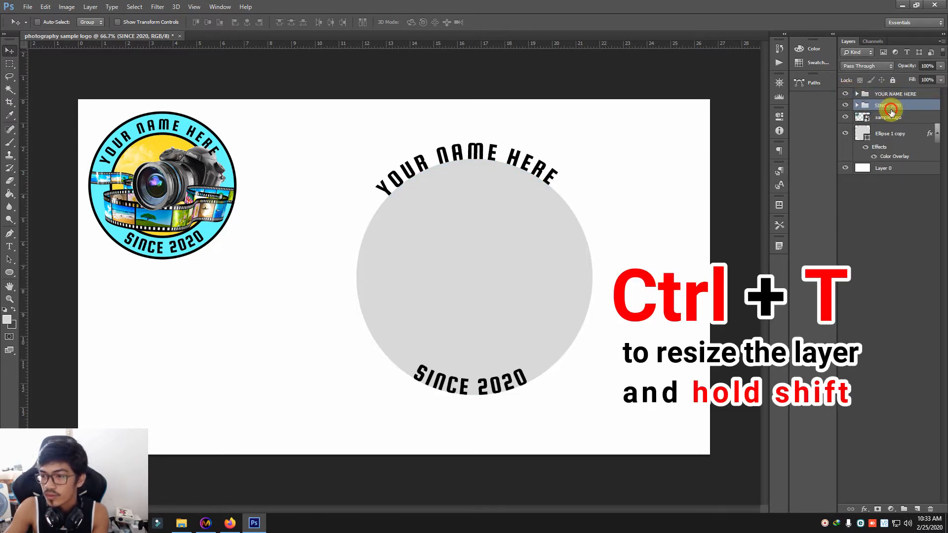
Step: Scale the SINCE 2020 group down proportionally and centre it so its text sits just inside the blue circle's lower edge
{"action": "key", "text": "ctrl+t"}
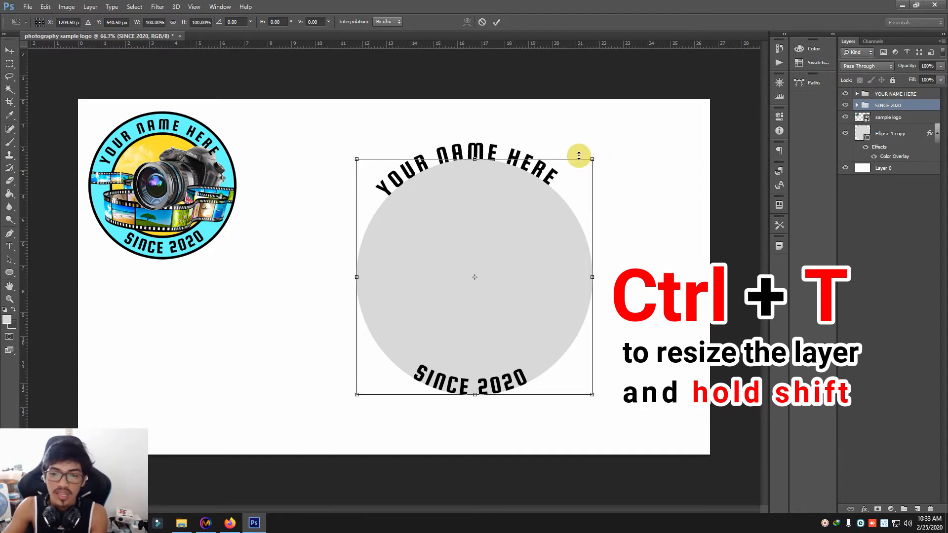
{"action": "left_click_drag", "start_coordinate": [595, 158], "coordinate": [524, 206]}
{"action": "left_click_drag", "start_coordinate": [428, 294], "coordinate": [467, 259]}
{"action": "left_click_drag", "start_coordinate": [566, 186], "coordinate": [552, 199]}
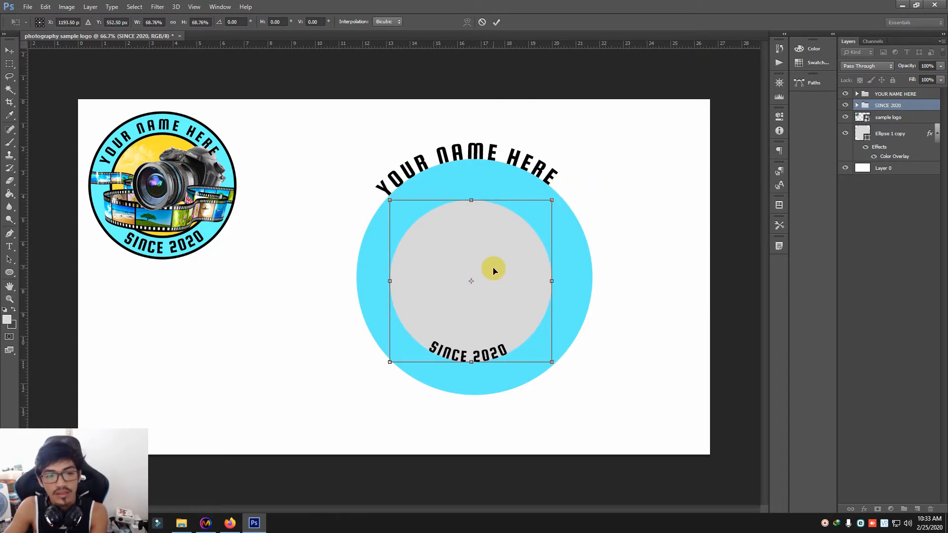
{"action": "left_click_drag", "start_coordinate": [553, 197], "coordinate": [576, 165]}
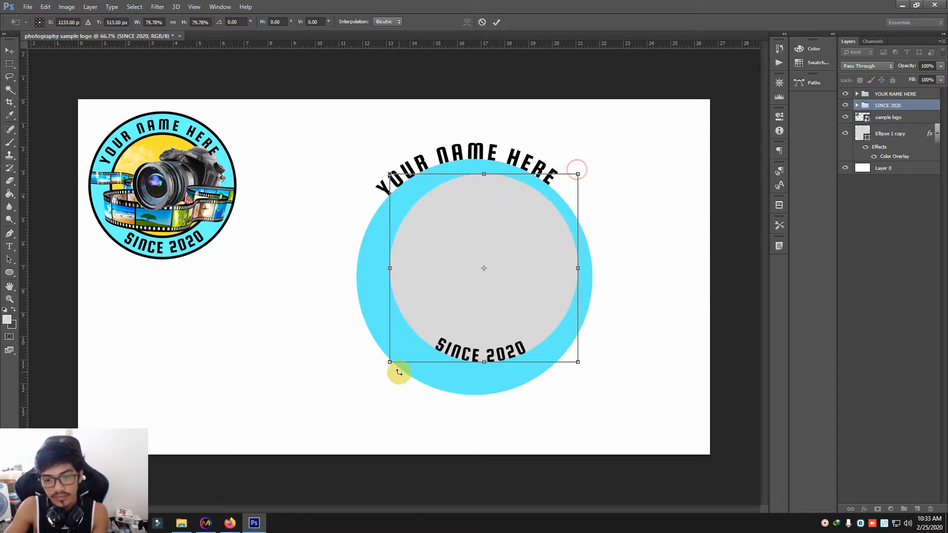
{"action": "left_click_drag", "start_coordinate": [396, 371], "coordinate": [359, 375]}
{"action": "mouse_move", "coordinate": [578, 175]}
{"action": "left_mouse_down"}
{"action": "mouse_move", "coordinate": [582, 165]}
{"action": "mouse_move", "coordinate": [582, 173]}
{"action": "left_mouse_up"}
{"action": "double_click", "coordinate": [509, 303]}
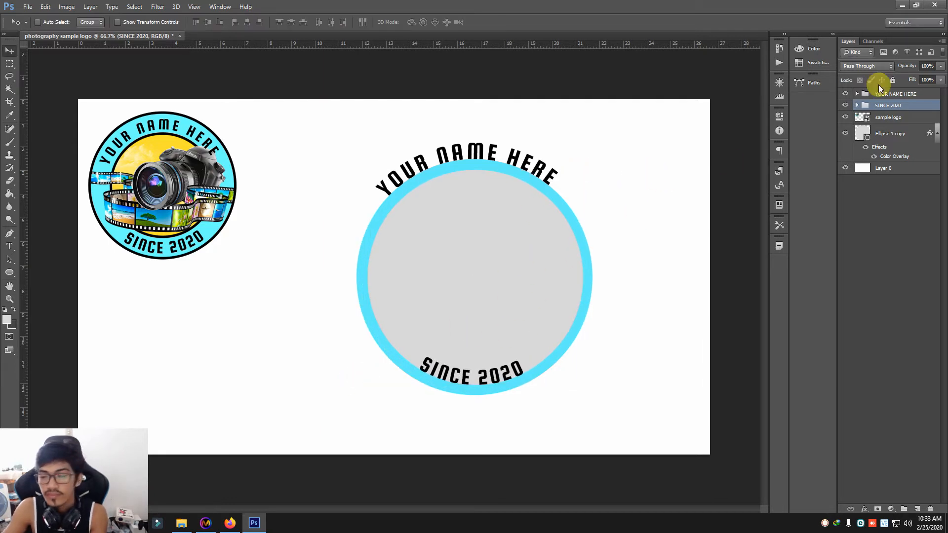
Step: Hide the SINCE 2020 group, expand the YOUR NAME HERE group and show its ellipse
{"action": "left_click", "coordinate": [846, 106]}
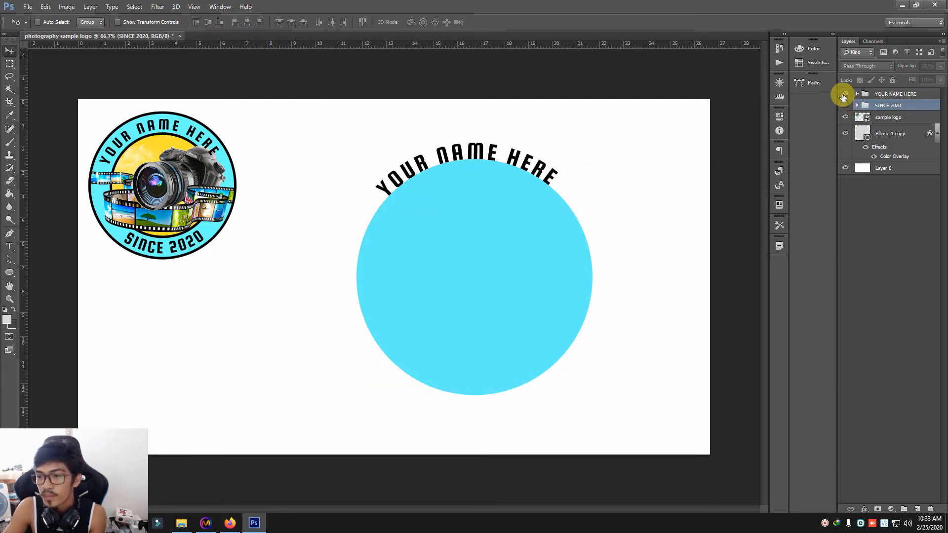
{"action": "left_click", "coordinate": [862, 94]}
{"action": "left_click", "coordinate": [858, 94]}
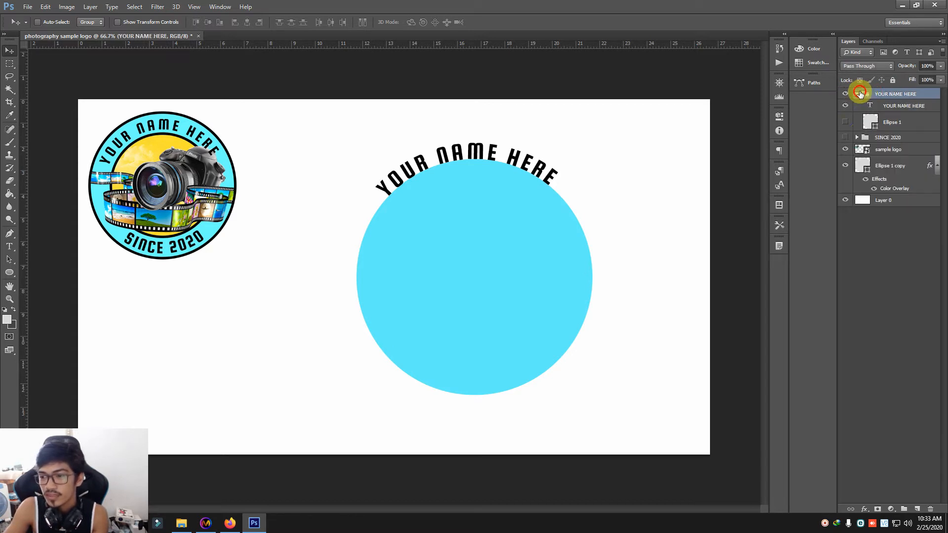
{"action": "left_click", "coordinate": [846, 122]}
{"action": "key", "text": "ctrl+t"}
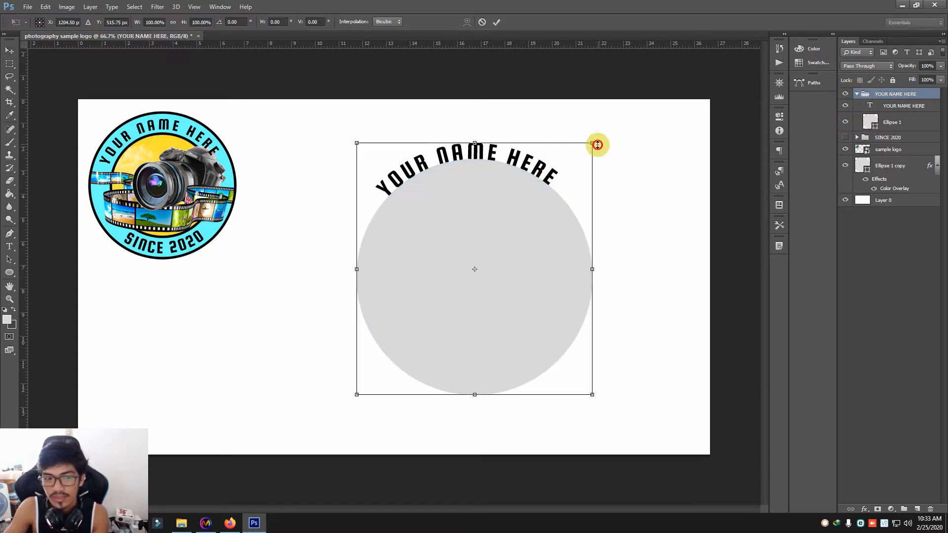
{"action": "left_click_drag", "start_coordinate": [572, 143], "coordinate": [568, 170]}
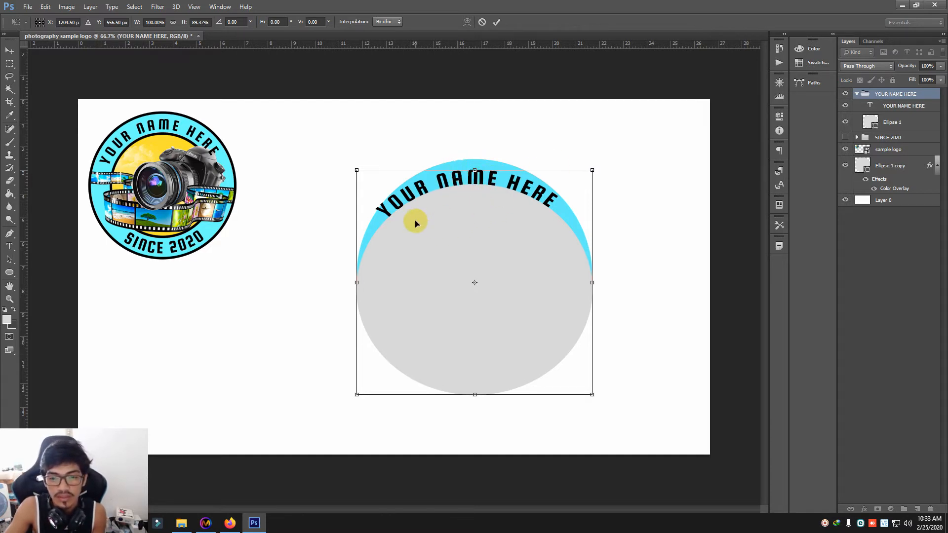
{"action": "key", "text": "Escape"}
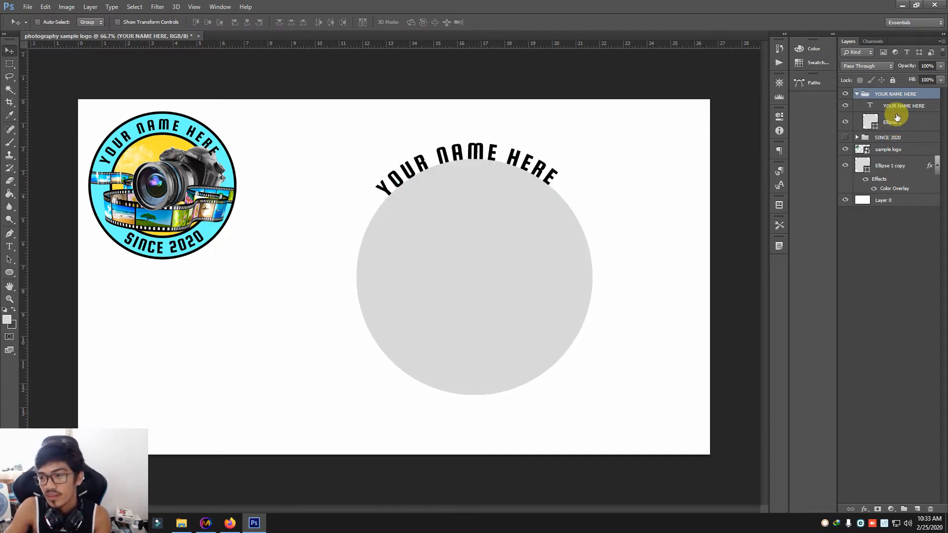
{"action": "key", "text": "ctrl+t"}
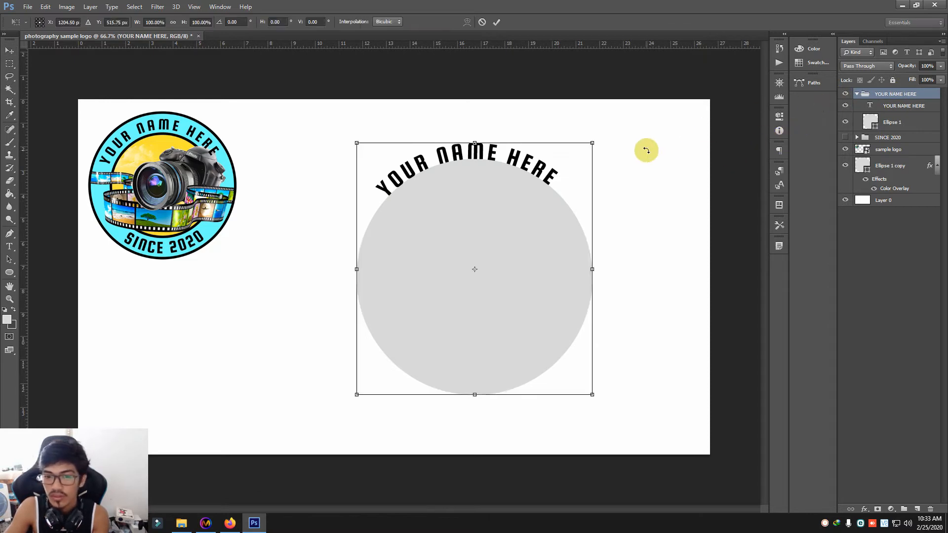
{"action": "left_click_drag", "start_coordinate": [593, 143], "coordinate": [545, 176]}
{"action": "mouse_move", "coordinate": [465, 247]}
{"action": "left_mouse_down"}
{"action": "mouse_move", "coordinate": [482, 239]}
{"action": "mouse_move", "coordinate": [472, 266]}
{"action": "mouse_move", "coordinate": [472, 252]}
{"action": "left_mouse_up"}
{"action": "key", "text": "ctrl+plus"}
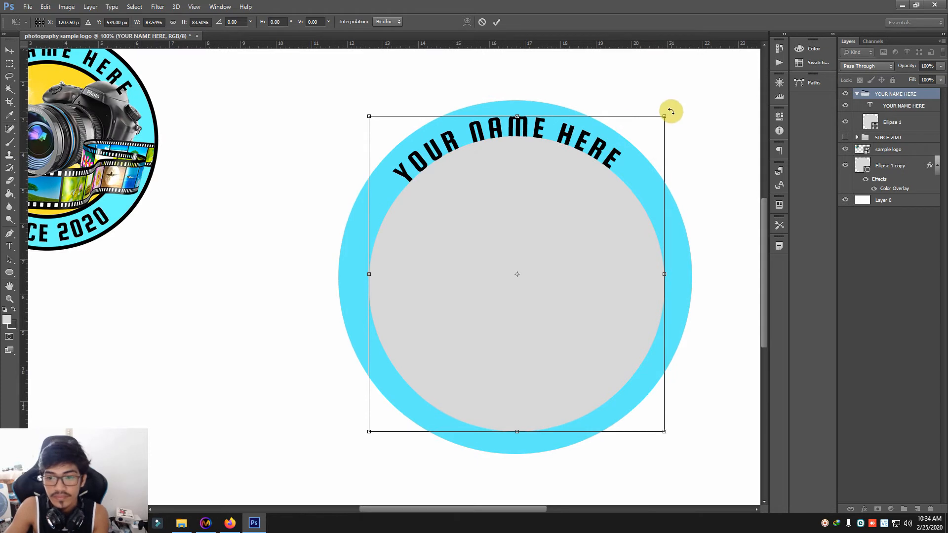
{"action": "left_click_drag", "start_coordinate": [671, 111], "coordinate": [662, 130]}
{"action": "key", "text": "Escape"}
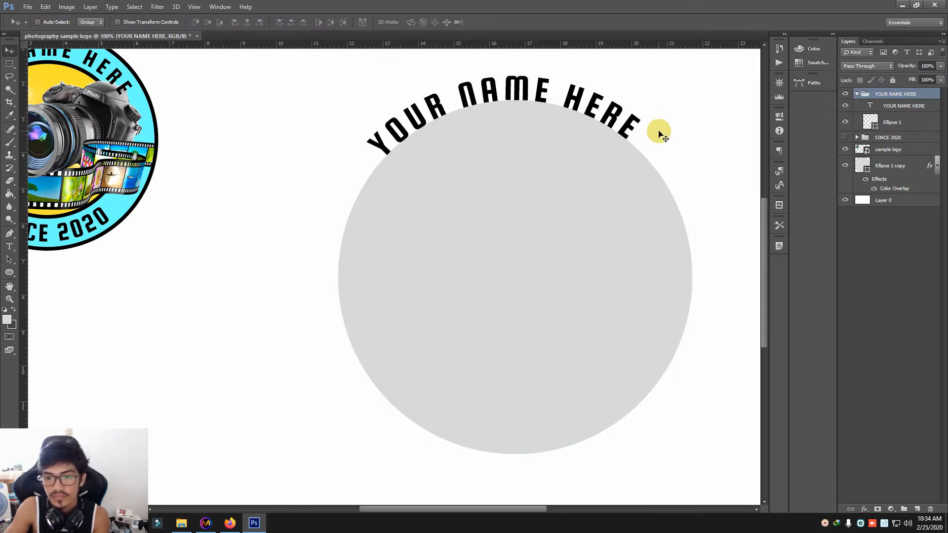
Step: Scale the YOUR NAME HERE group down proportionally and centre it so its text sits just inside the blue circle's upper edge
{"action": "key", "text": "ctrl+t"}
{"action": "left_click_drag", "start_coordinate": [691, 74], "coordinate": [617, 151]}
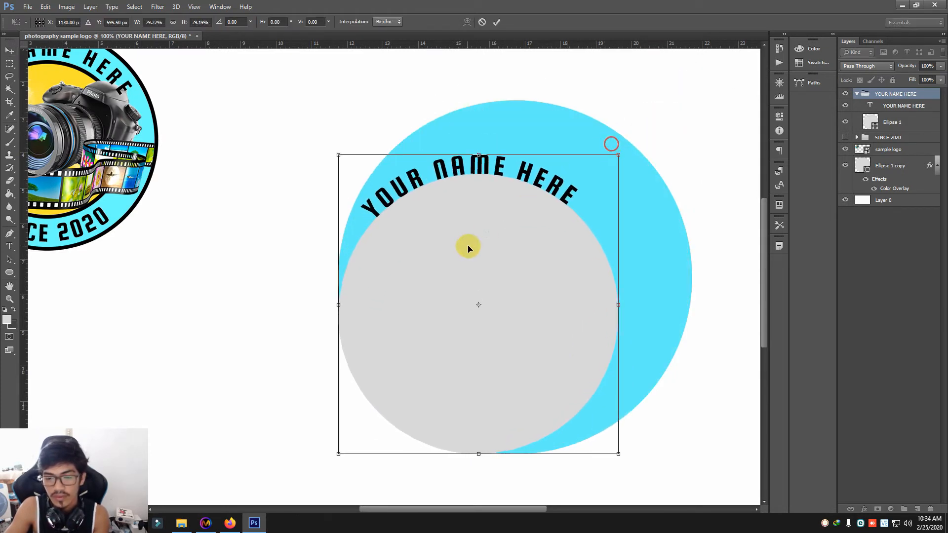
{"action": "left_click_drag", "start_coordinate": [468, 246], "coordinate": [490, 245]}
{"action": "left_click_drag", "start_coordinate": [651, 128], "coordinate": [661, 122]}
{"action": "key", "text": "Return"}
{"action": "key", "text": "ctrl+minus"}
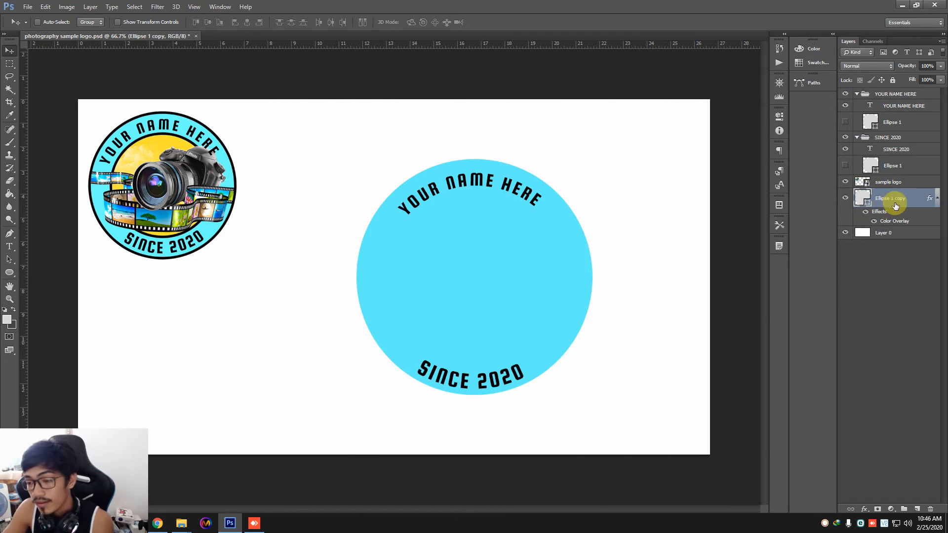
Step: Add a thick black outside stroke to the Ellipse 1 copy layer through its blending options
{"action": "right_click", "coordinate": [895, 206]}
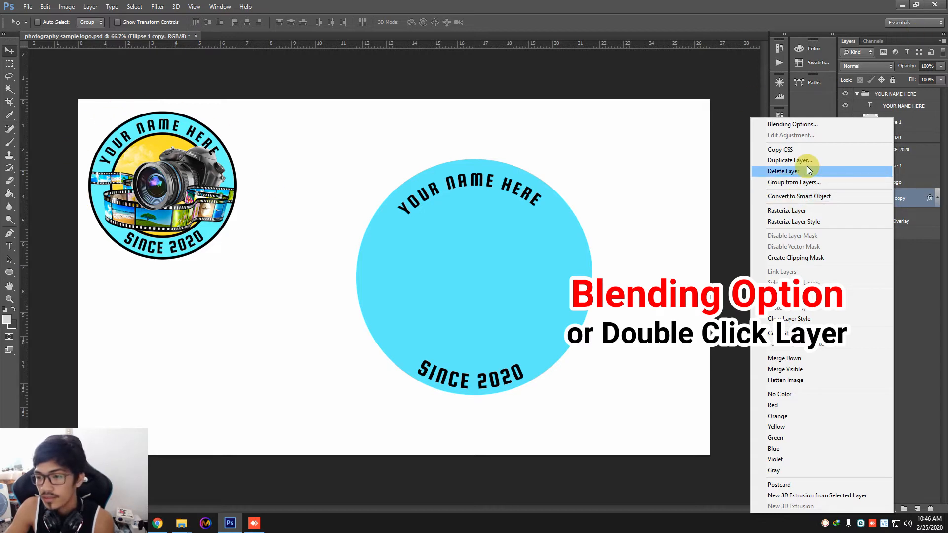
{"action": "left_click", "coordinate": [916, 202]}
{"action": "right_click", "coordinate": [916, 201]}
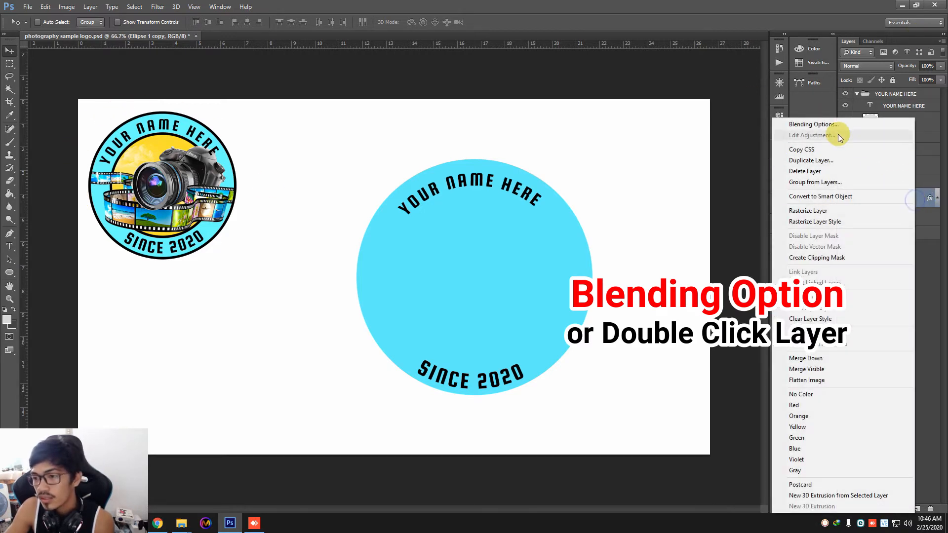
{"action": "left_click", "coordinate": [836, 125]}
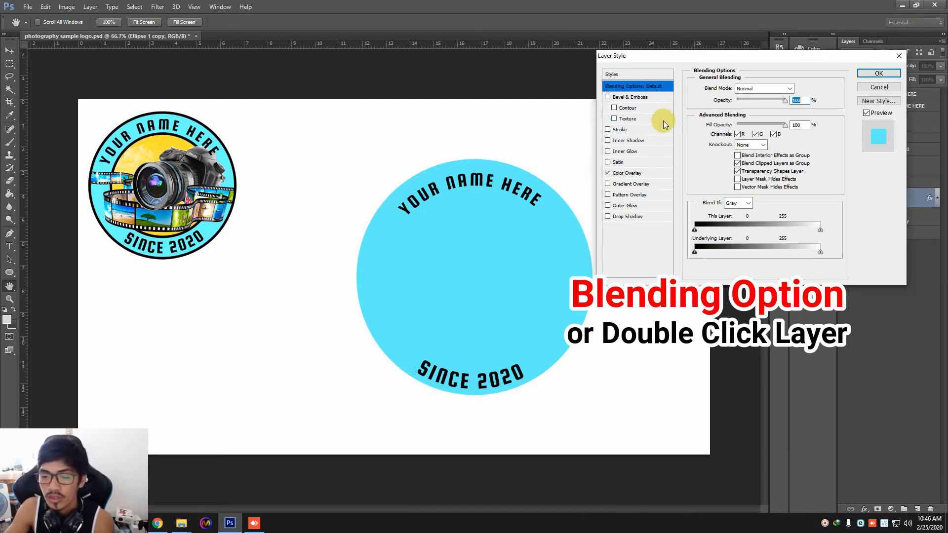
{"action": "left_click_drag", "start_coordinate": [731, 56], "coordinate": [706, 120]}
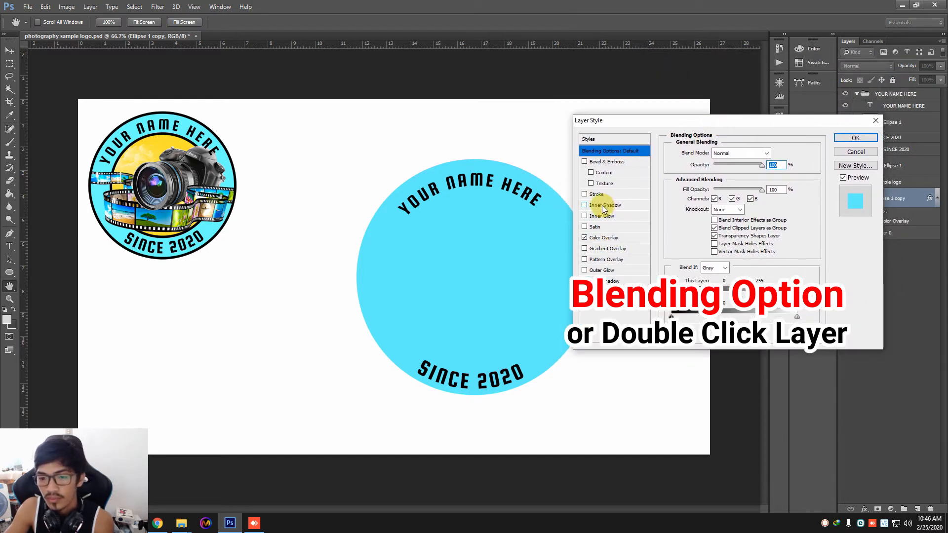
{"action": "left_click", "coordinate": [597, 195]}
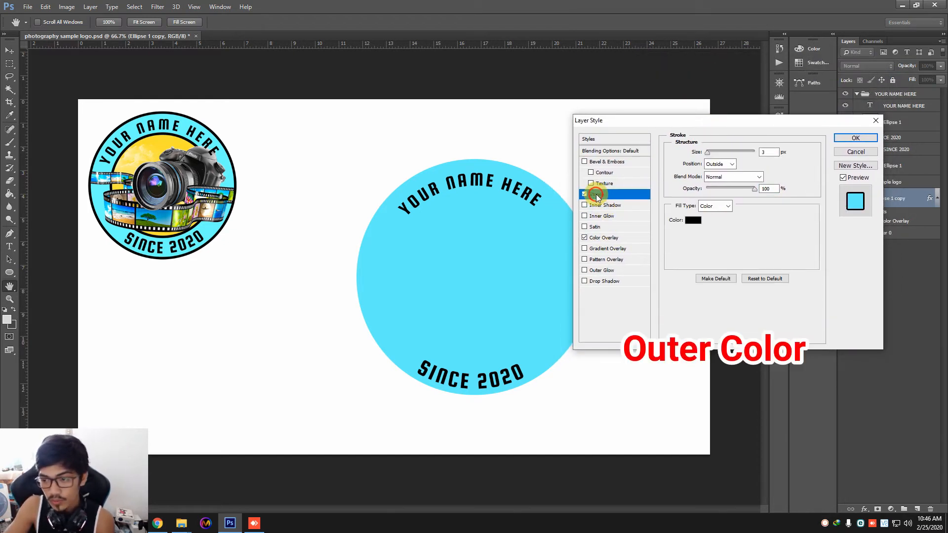
{"action": "left_click_drag", "start_coordinate": [710, 155], "coordinate": [712, 155]}
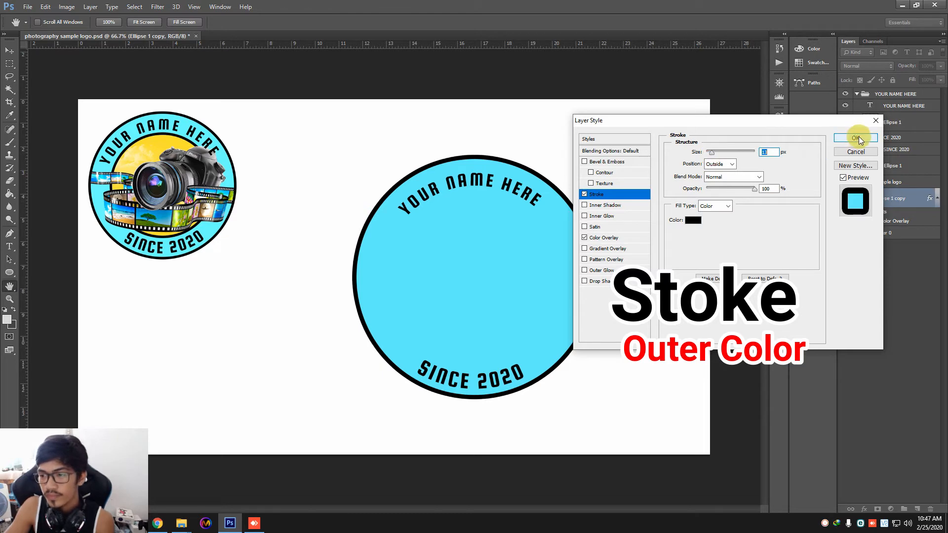
{"action": "left_click", "coordinate": [858, 138]}
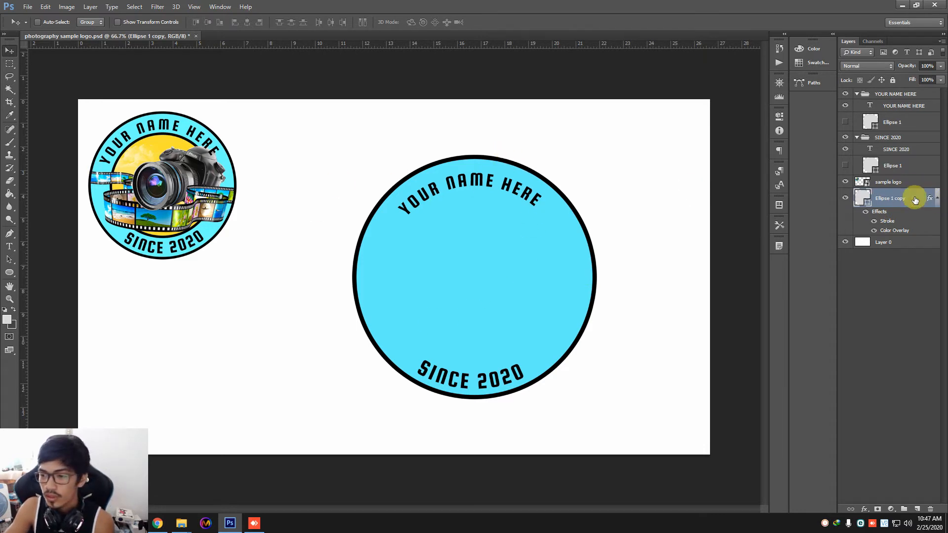
Step: Rename the Ellipse 1 copy layer as circle background
{"action": "left_click", "coordinate": [893, 200]}
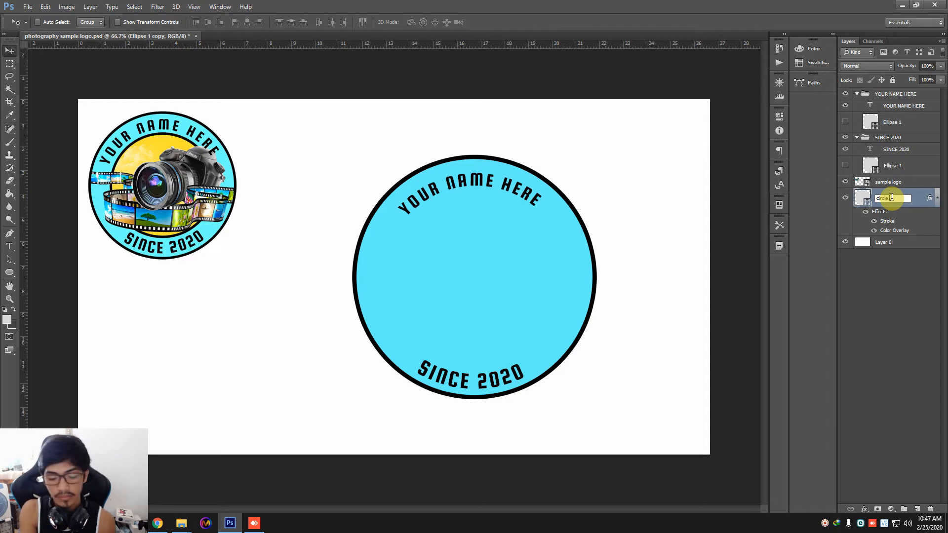
{"action": "key", "text": "BackSpace"}
{"action": "key", "text": "BackSpace"}
{"action": "key", "text": "BackSpace"}
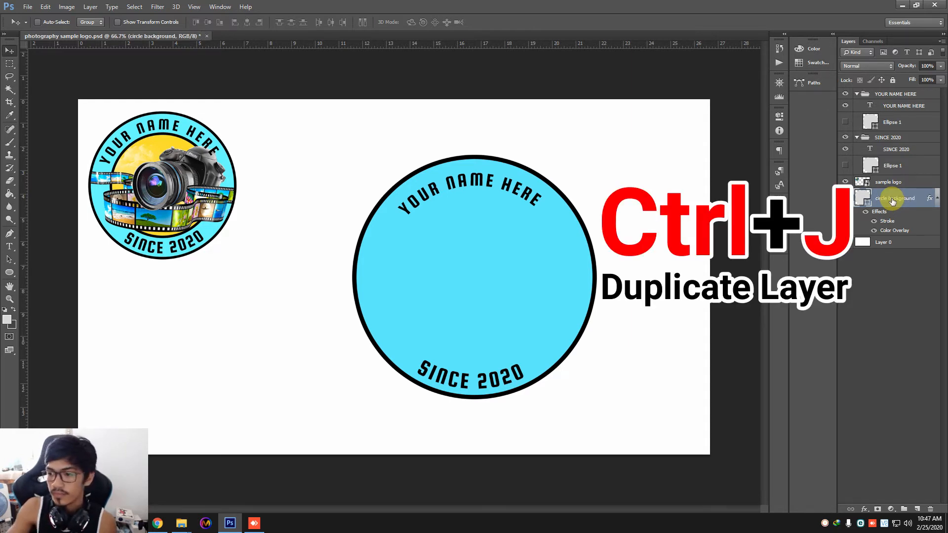
Step: Duplicate the circle background layer and scale the copy proportionally to about 73.6%, centred between the two curved texts
{"action": "key", "text": "ctrl+j"}
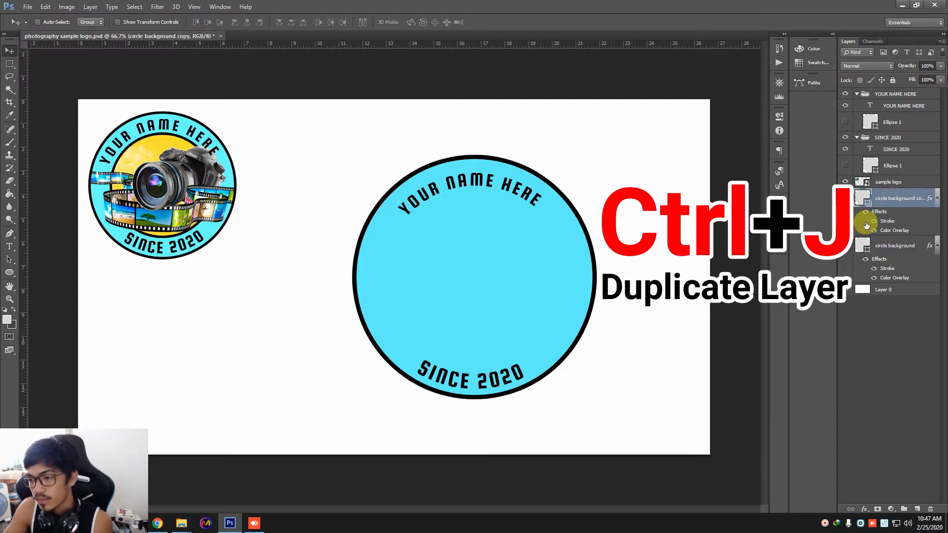
{"action": "left_click", "coordinate": [937, 199]}
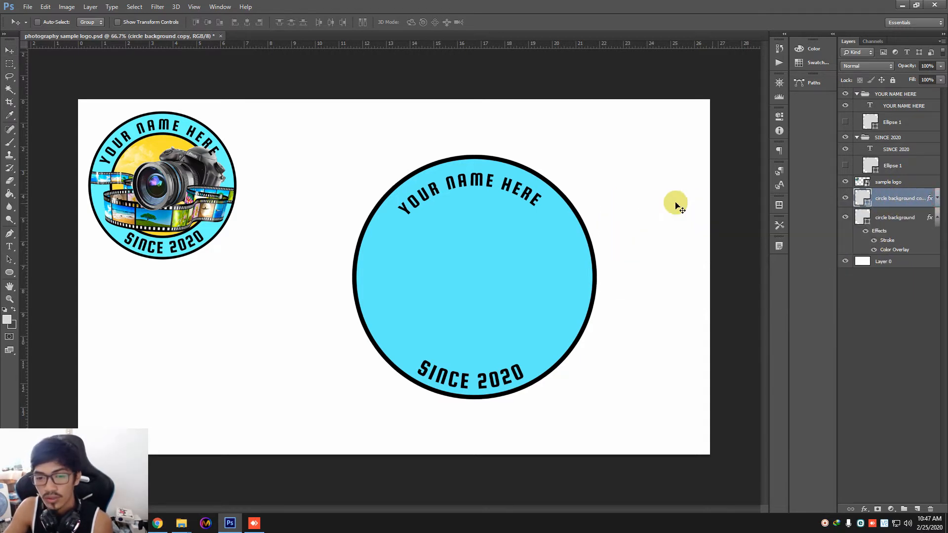
{"action": "key", "text": "ctrl+t"}
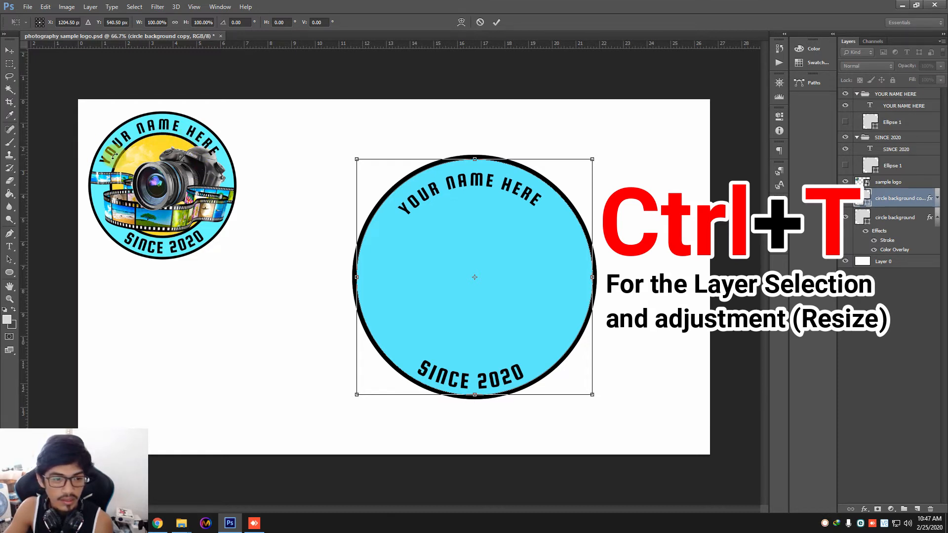
{"action": "left_click_drag", "start_coordinate": [590, 157], "coordinate": [537, 212]}
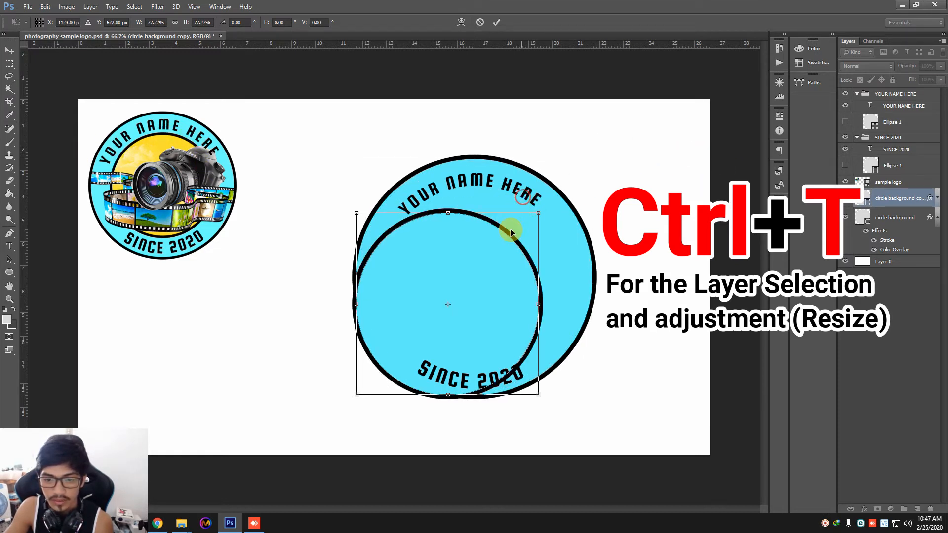
{"action": "left_click_drag", "start_coordinate": [364, 218], "coordinate": [368, 222]}
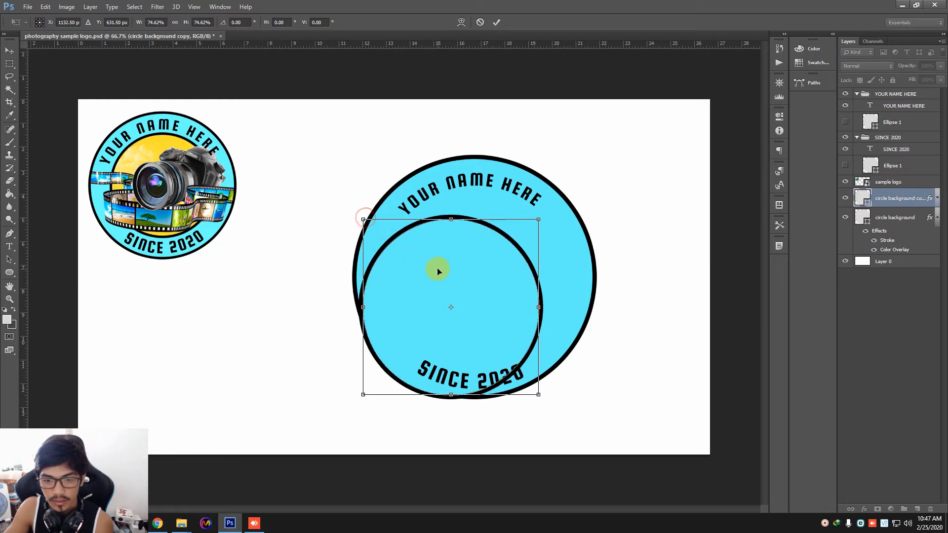
{"action": "left_click_drag", "start_coordinate": [435, 268], "coordinate": [475, 255]}
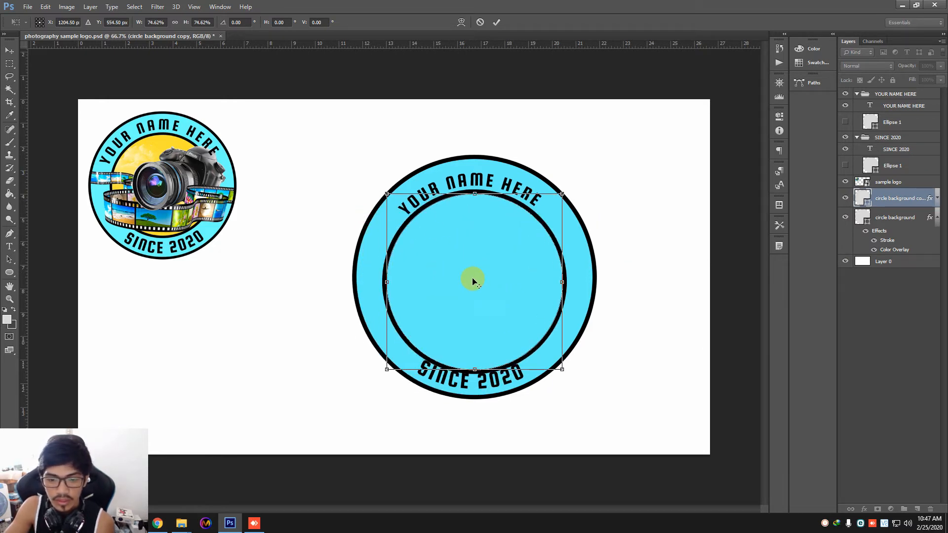
{"action": "left_click", "coordinate": [503, 260]}
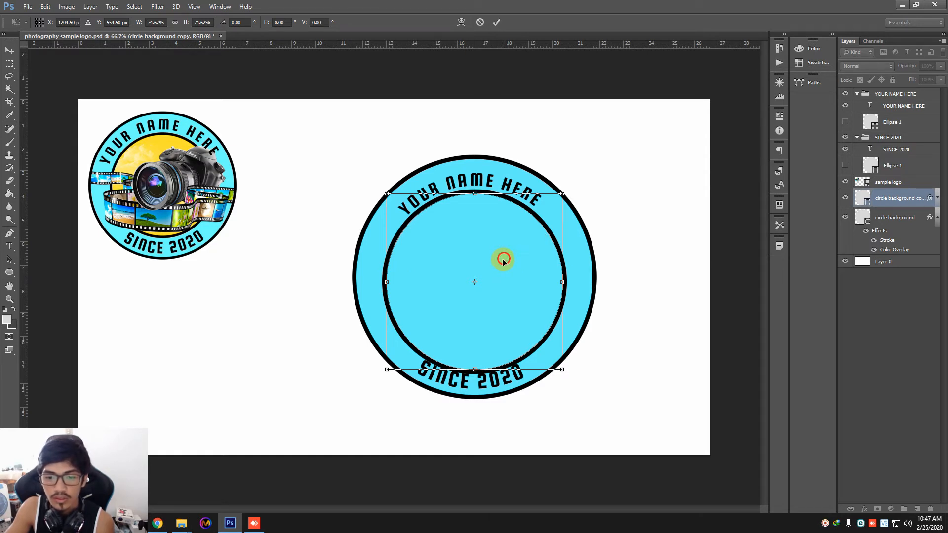
{"action": "left_click_drag", "start_coordinate": [473, 239], "coordinate": [474, 235]}
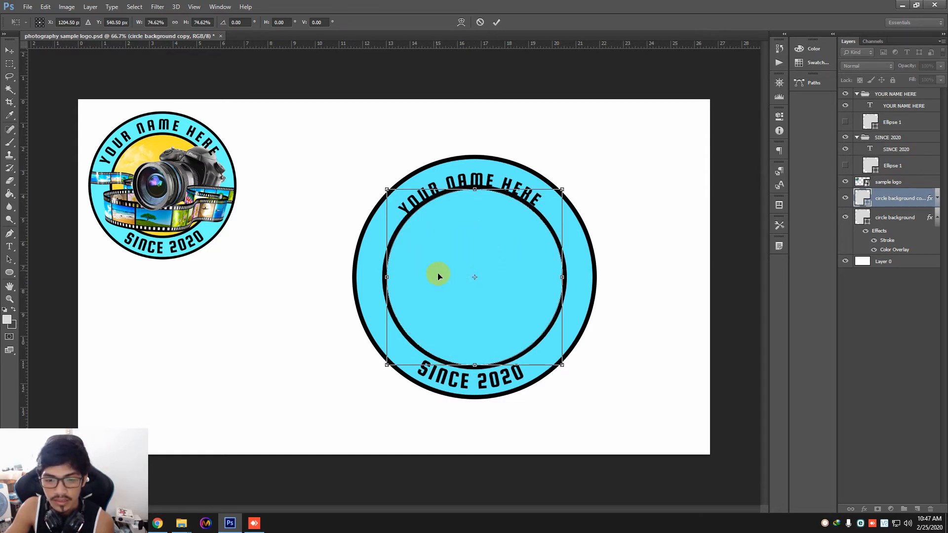
{"action": "left_click_drag", "start_coordinate": [387, 188], "coordinate": [389, 189]}
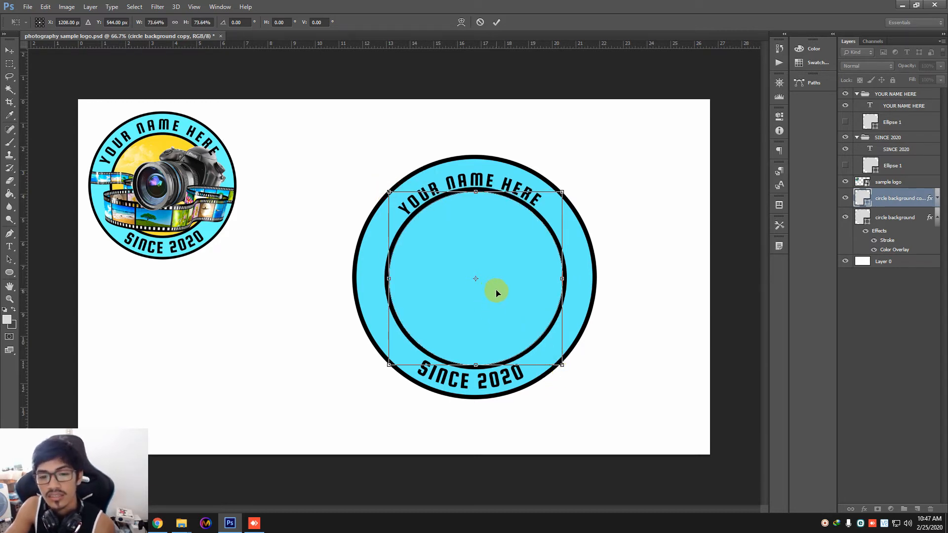
{"action": "key", "text": "Return"}
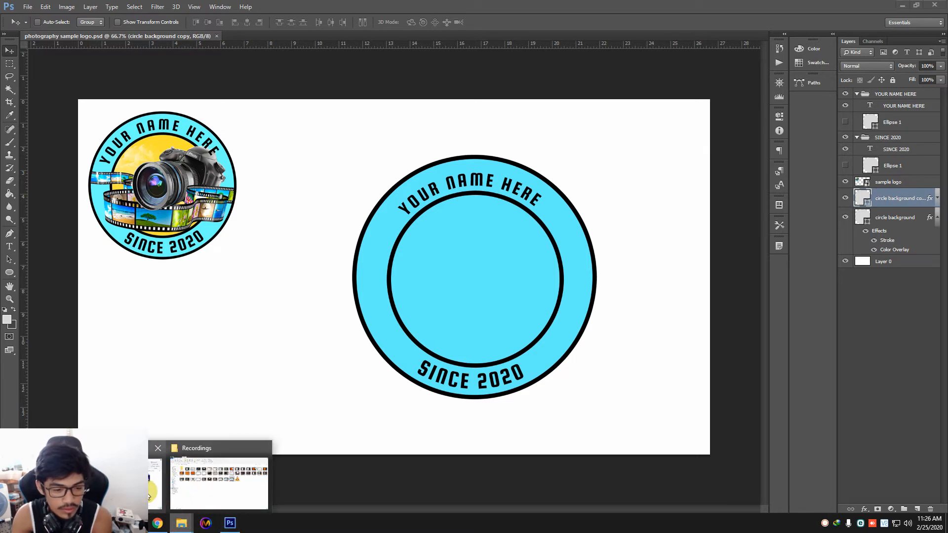
Step: Place the pngfuel.com (10) camera image from its folder and enlarge it proportionally to about 130% over the circles
{"action": "left_click", "coordinate": [181, 525]}
{"action": "left_click", "coordinate": [543, 177]}
{"action": "left_click_drag", "start_coordinate": [542, 184], "coordinate": [291, 235]}
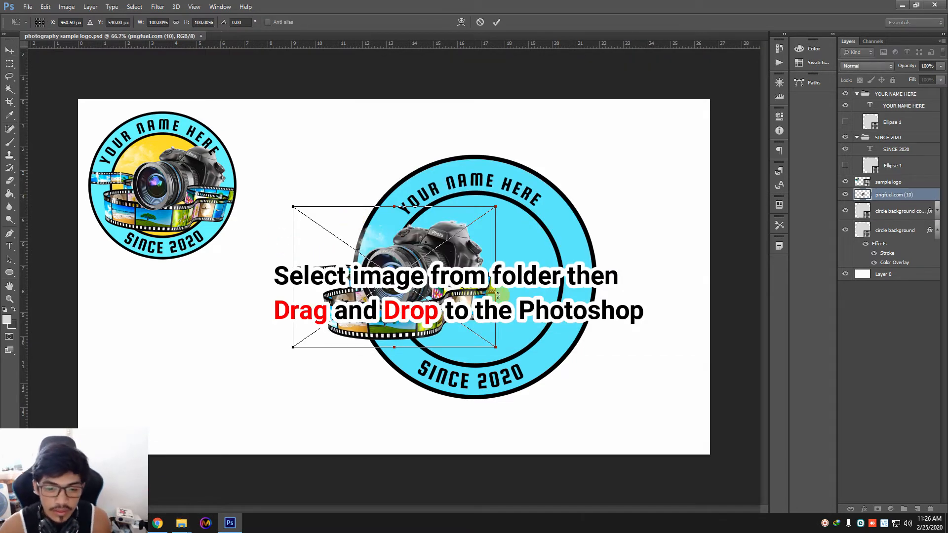
{"action": "left_click_drag", "start_coordinate": [492, 348], "coordinate": [543, 377]}
{"action": "left_click_drag", "start_coordinate": [505, 273], "coordinate": [541, 261]}
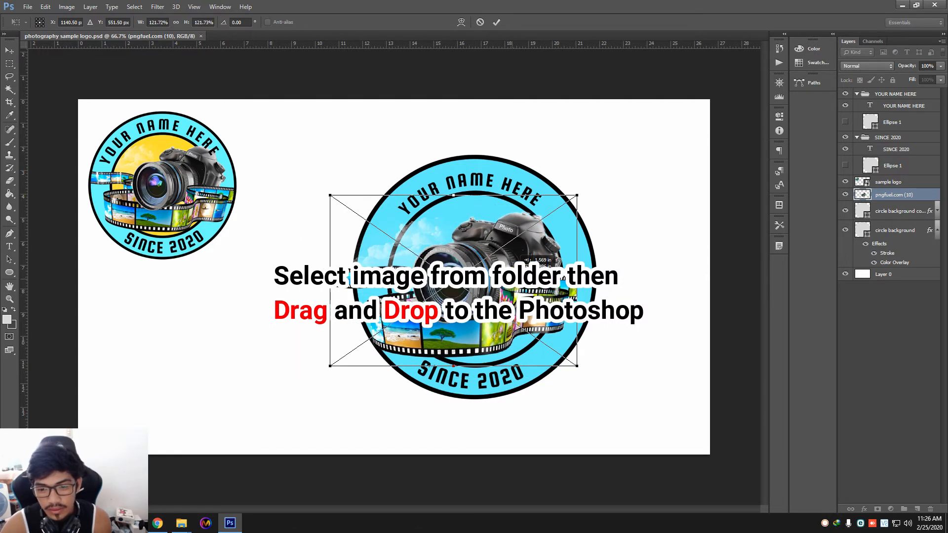
{"action": "left_click_drag", "start_coordinate": [578, 367], "coordinate": [594, 378]}
{"action": "left_click_drag", "start_coordinate": [575, 302], "coordinate": [573, 295]}
{"action": "key", "text": "Return"}
Step: Rotate the camera image slightly clockwise and reposition it over the middle of the circular logo
{"action": "left_click", "coordinate": [10, 49]}
{"action": "left_click_drag", "start_coordinate": [731, 222], "coordinate": [722, 245]}
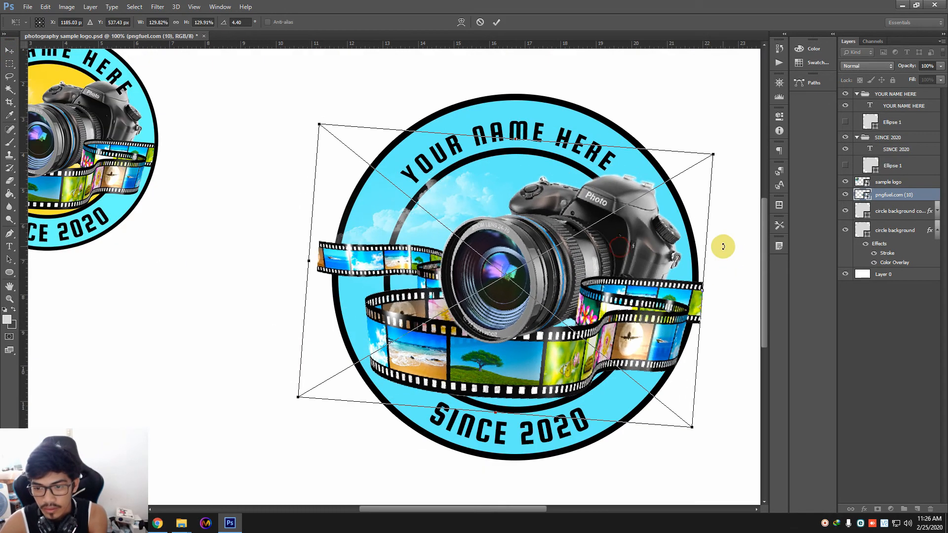
{"action": "left_click_drag", "start_coordinate": [620, 255], "coordinate": [639, 246]}
{"action": "left_click_drag", "start_coordinate": [709, 254], "coordinate": [710, 256]}
{"action": "key", "text": "Return"}
{"action": "key", "text": "ctrl+minus"}
{"action": "left_click_drag", "start_coordinate": [502, 254], "coordinate": [539, 270]}
{"action": "key", "text": "ctrl+t"}
{"action": "key", "text": "Return"}
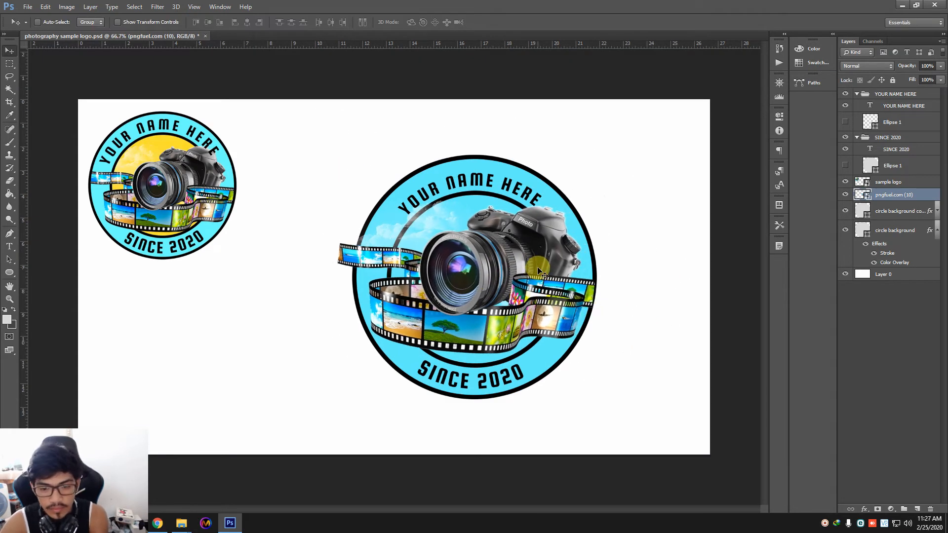
Step: Scale the camera image down slightly so it fits the circle more closely
{"action": "key", "text": "ctrl+t"}
{"action": "left_click_drag", "start_coordinate": [342, 167], "coordinate": [352, 172]}
{"action": "key", "text": "Return"}
{"action": "key", "text": "ctrl+plus"}
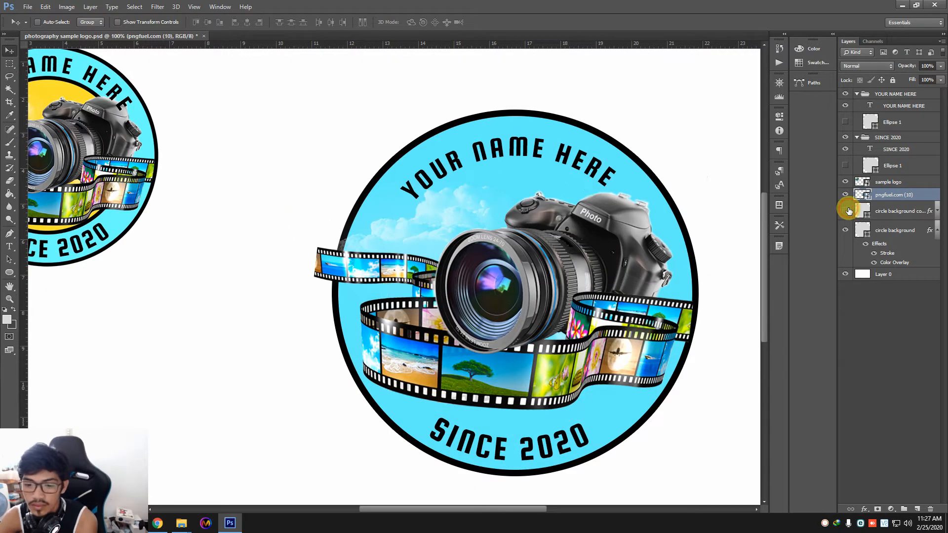
Step: Change the Color Overlay of the circle background copy layer to yellow, #fcf034
{"action": "left_click", "coordinate": [892, 211]}
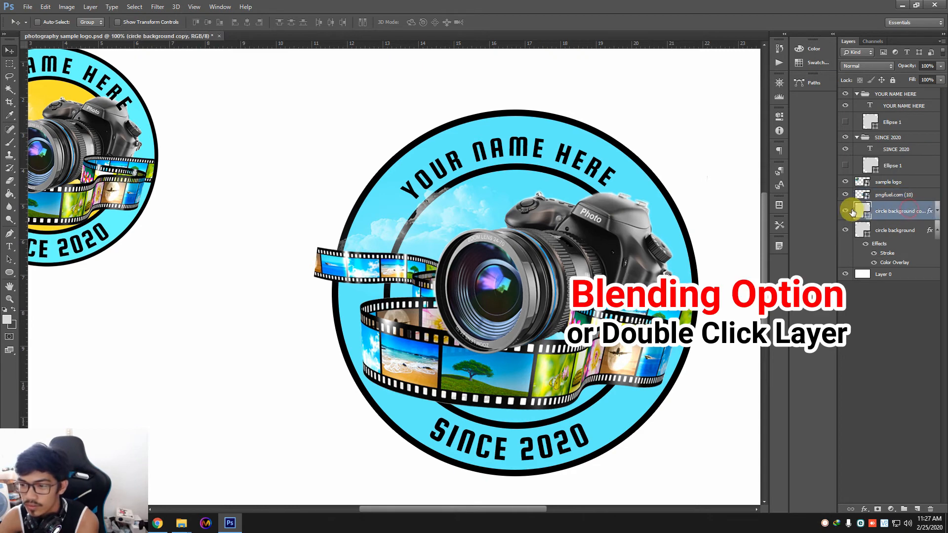
{"action": "left_click", "coordinate": [846, 211]}
{"action": "left_click", "coordinate": [846, 211]}
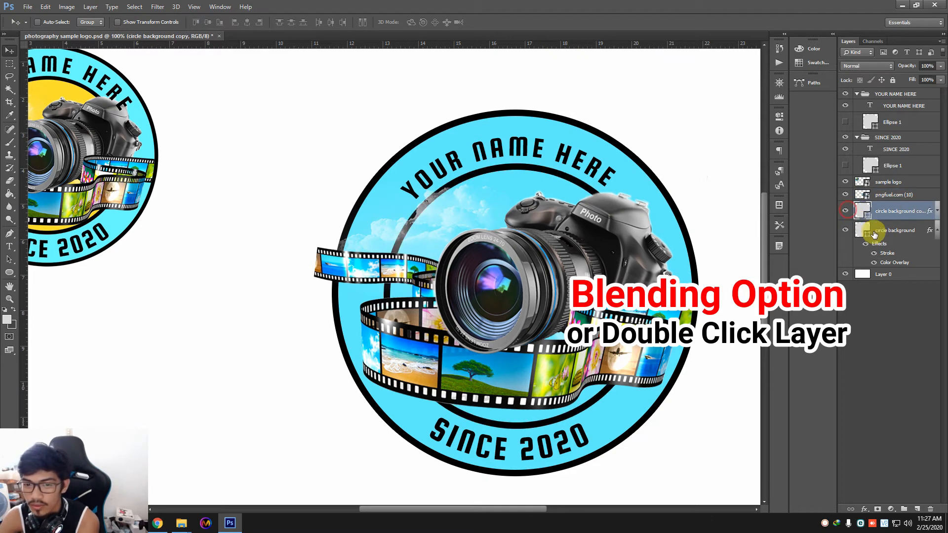
{"action": "double_click", "coordinate": [900, 221]}
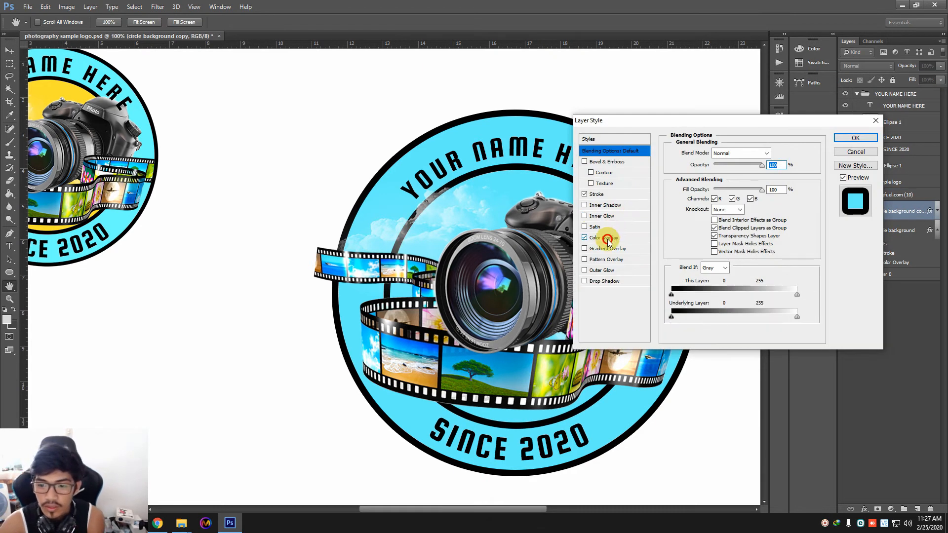
{"action": "left_click", "coordinate": [606, 237]}
{"action": "left_click", "coordinate": [774, 153]}
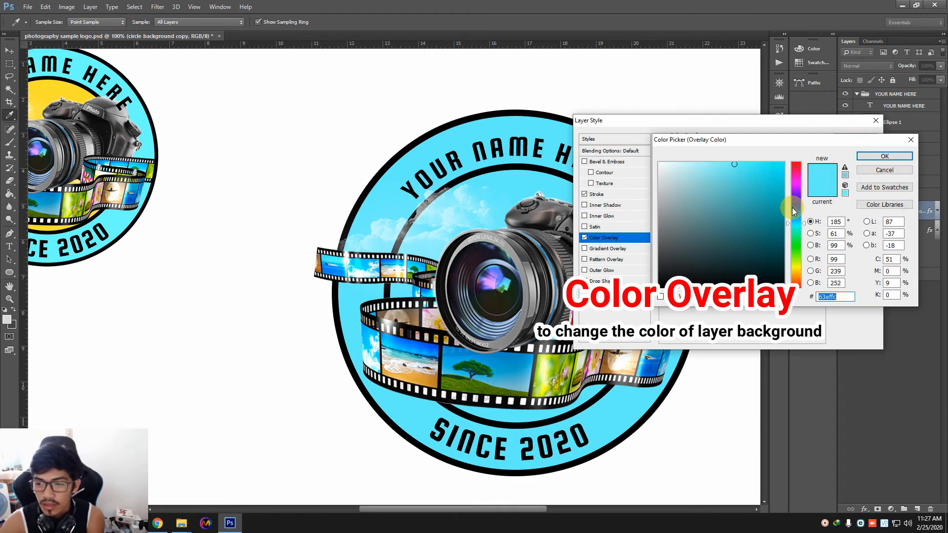
{"action": "left_click", "coordinate": [797, 268]}
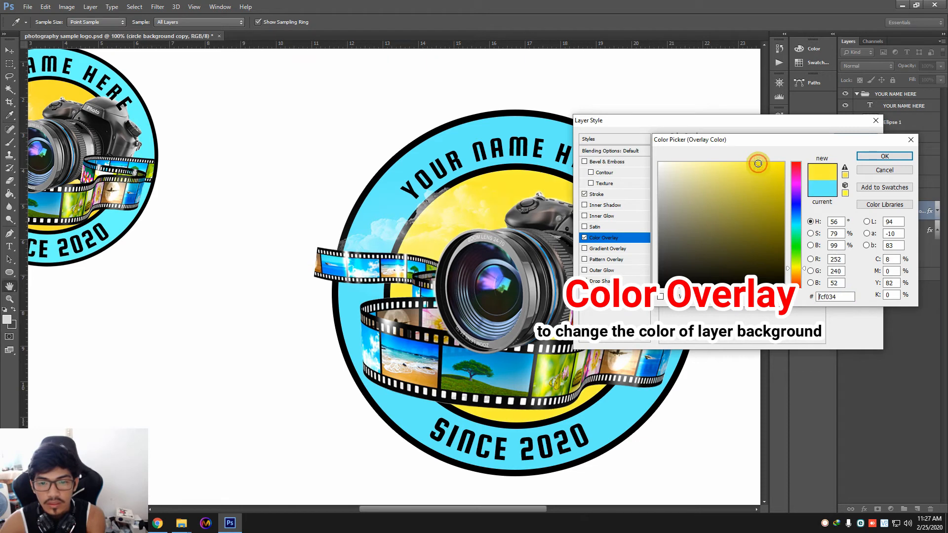
{"action": "key", "text": "Return"}
{"action": "key", "text": "Return"}
{"action": "key", "text": "ctrl+minus"}
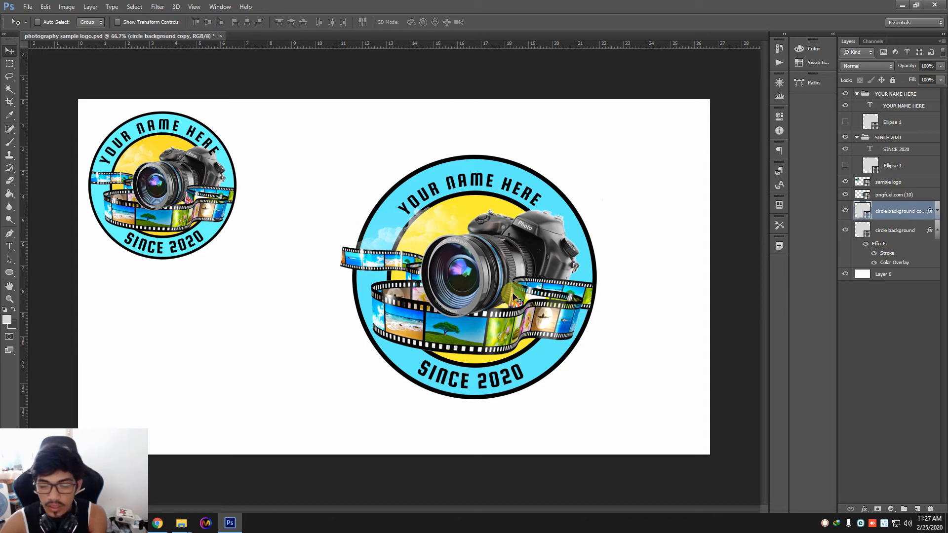
Step: Load the circle background's outline as a selection and move the pngfuel.com (10) layer directly beneath the circle background layer
{"action": "key", "text": "ctrl+plus"}
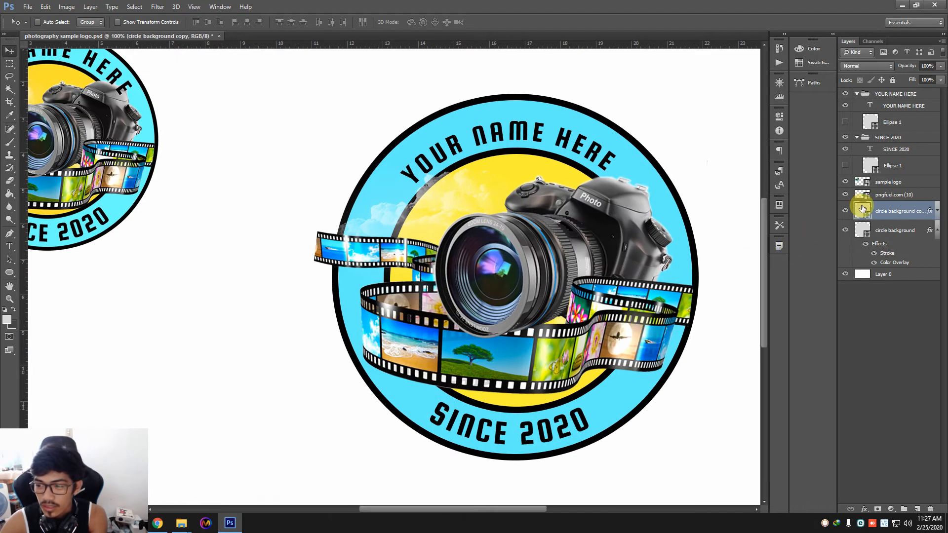
{"action": "left_click", "coordinate": [863, 230], "text": "ctrl"}
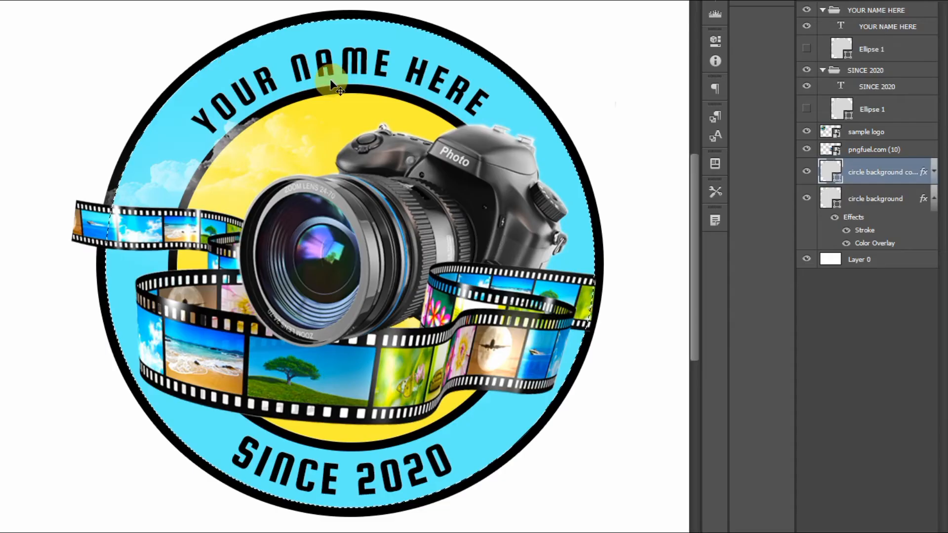
{"action": "key", "text": "ctrl+minus"}
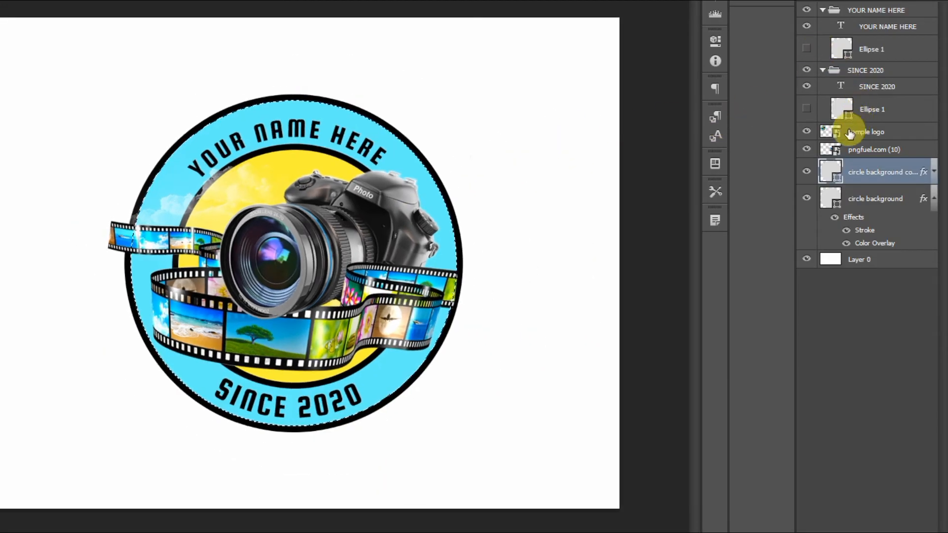
{"action": "left_click", "coordinate": [803, 132]}
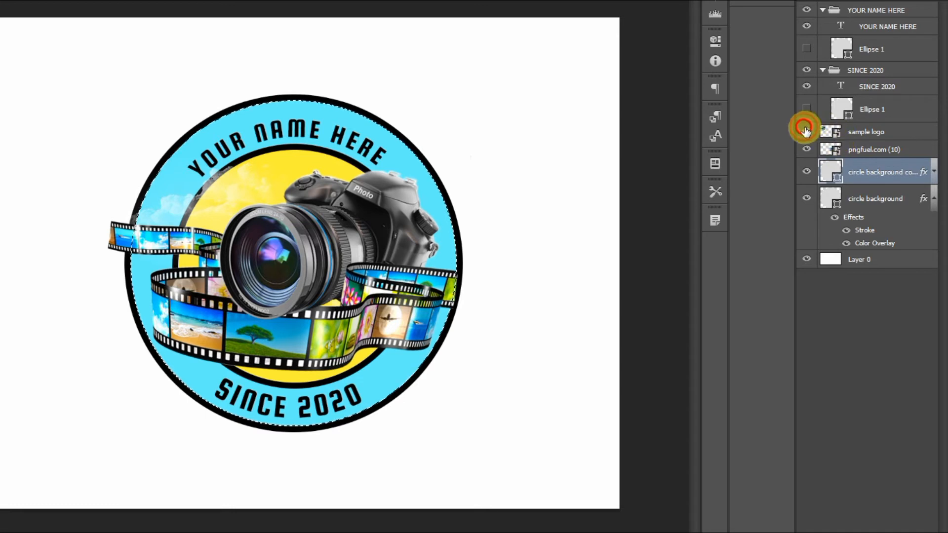
{"action": "left_click_drag", "start_coordinate": [889, 149], "coordinate": [867, 251]}
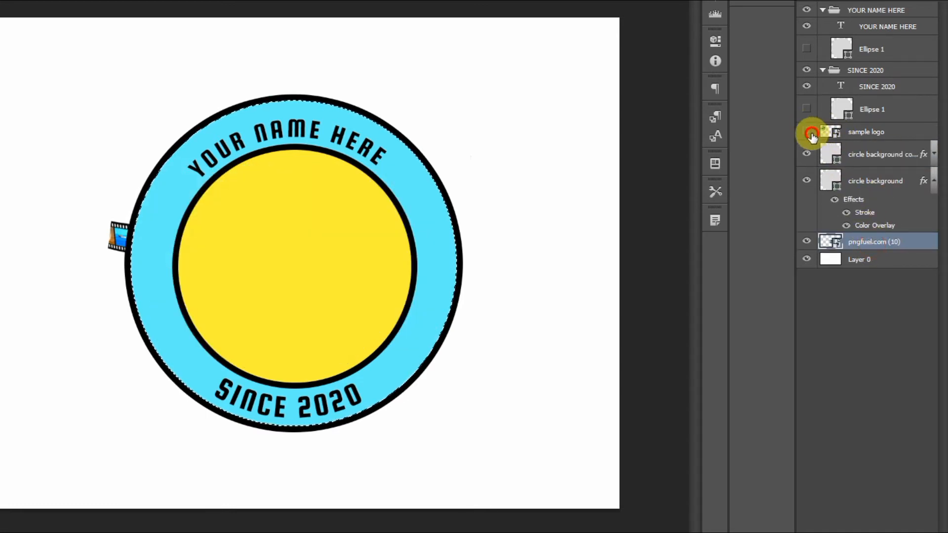
Step: Undo the move of the pngfuel.com (10) layer and place the sample logo layer directly beneath the circle background layer instead
{"action": "left_click", "coordinate": [858, 132]}
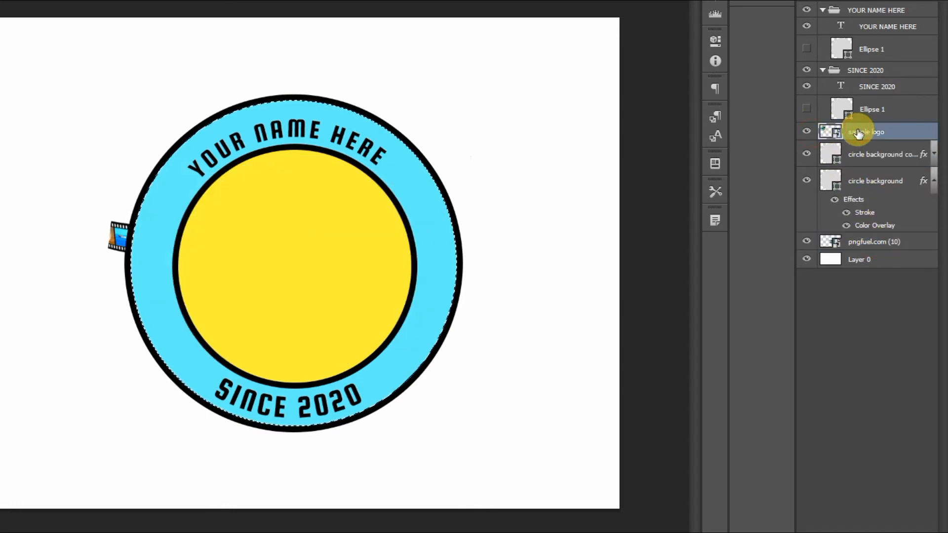
{"action": "key", "text": "ctrl+z"}
{"action": "left_click_drag", "start_coordinate": [878, 152], "coordinate": [877, 245]}
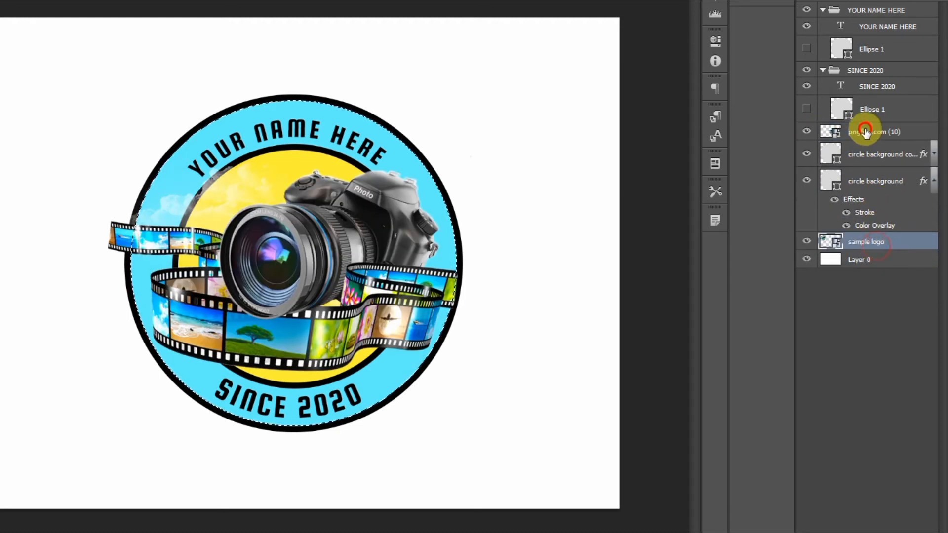
Step: Rename the pngfuel.com (10) layer as center image
{"action": "double_click", "coordinate": [865, 132]}
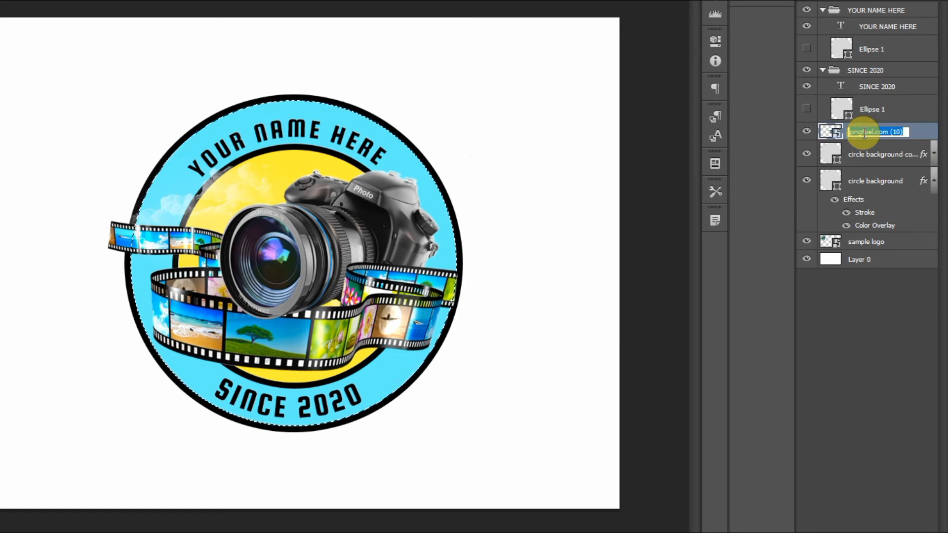
{"action": "type", "text": "center "}
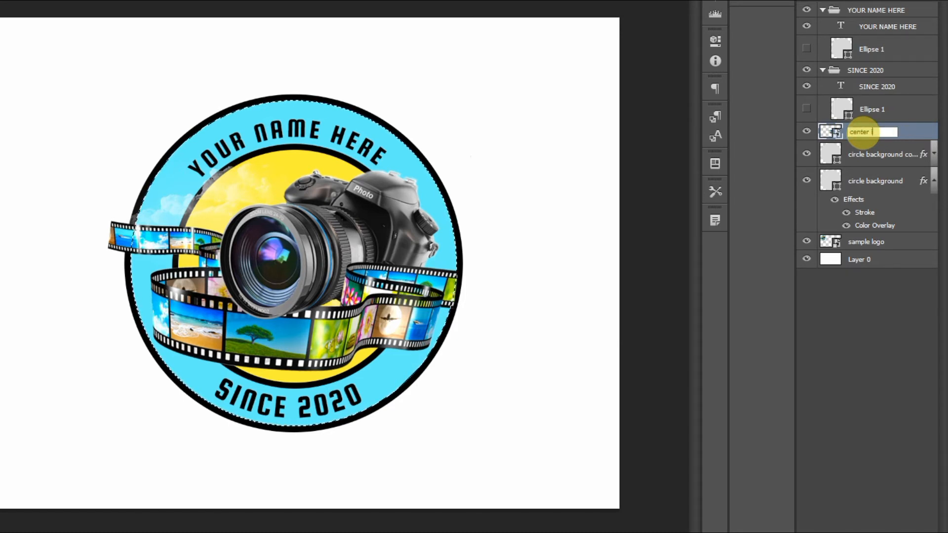
{"action": "type", "text": "image"}
{"action": "key", "text": "Return"}
Step: Add a layer mask to the center image layer from the active outer circle selection
{"action": "left_click", "coordinate": [807, 129]}
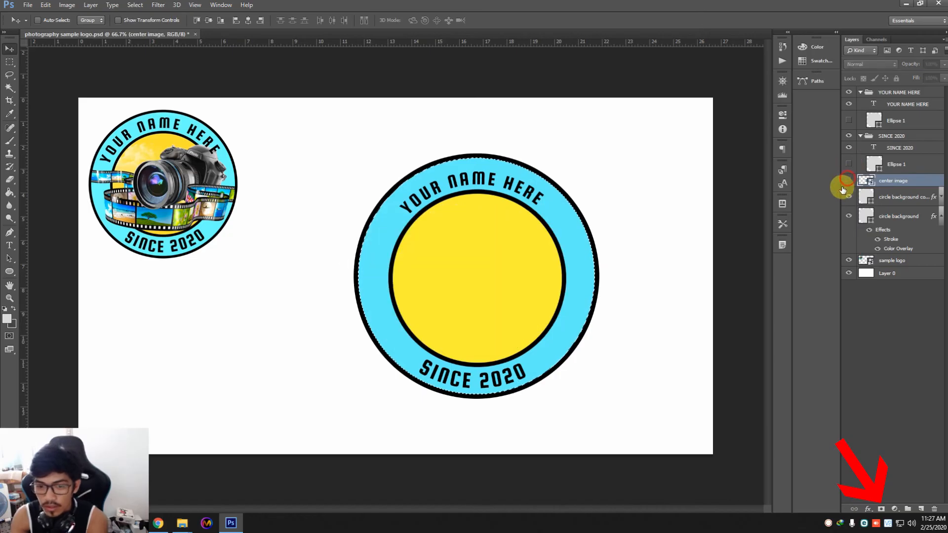
{"action": "left_click", "coordinate": [847, 180]}
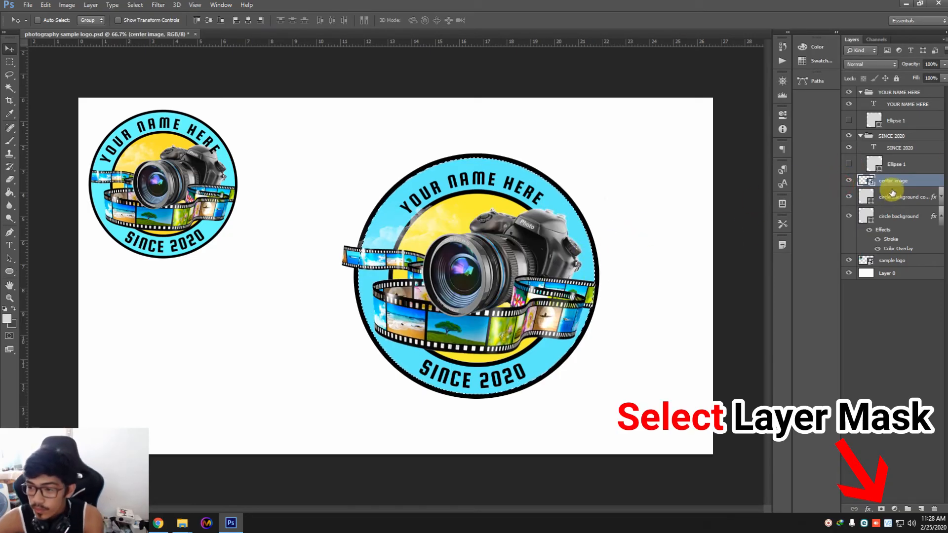
{"action": "left_click", "coordinate": [848, 180]}
{"action": "left_click", "coordinate": [848, 180]}
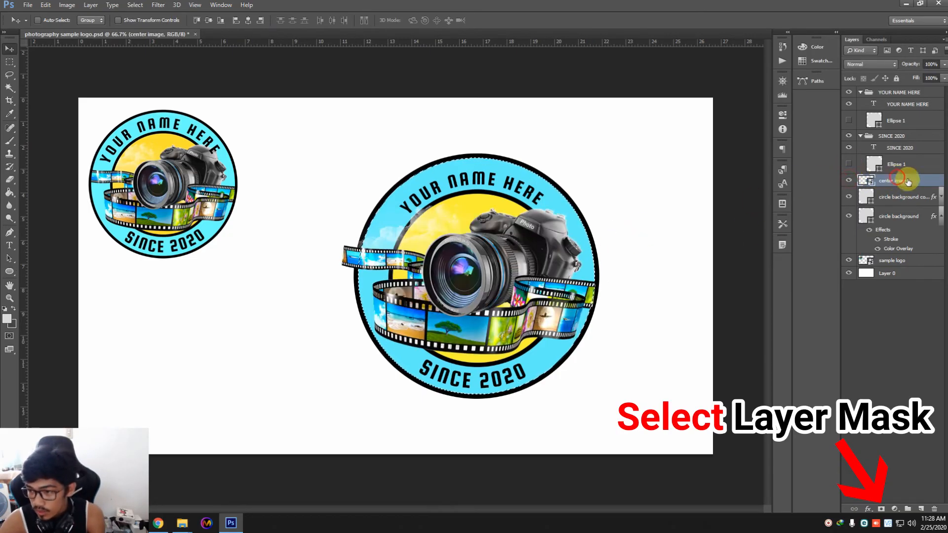
{"action": "left_click", "coordinate": [882, 510]}
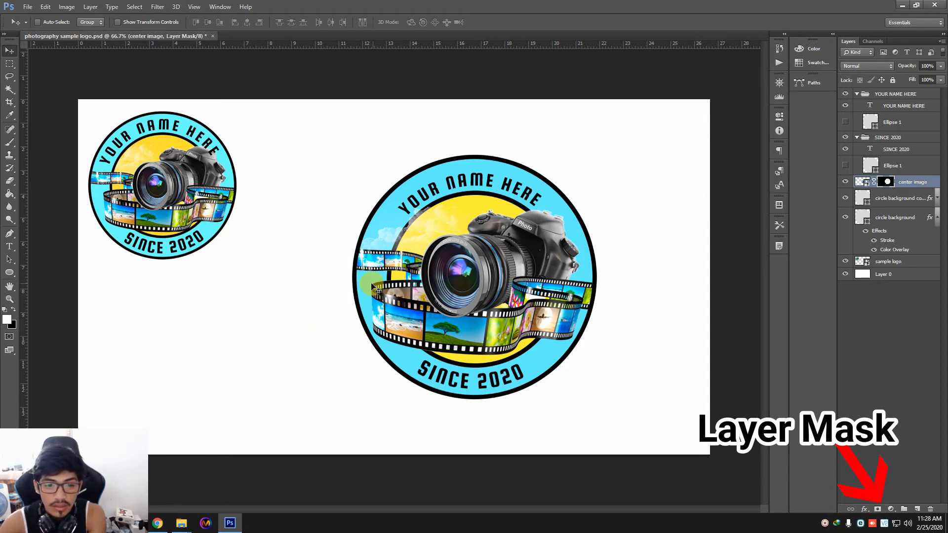
Step: Load the outline of the circle background copy layer as a selection
{"action": "scroll", "coordinate": [373, 287], "scroll_direction": "up", "scroll_amount": 2}
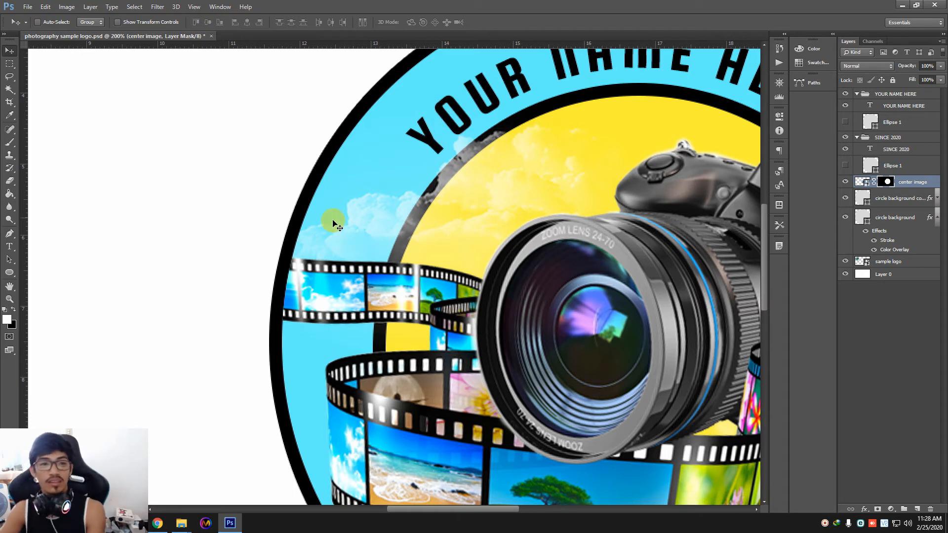
{"action": "scroll", "coordinate": [341, 227], "scroll_direction": "down", "scroll_amount": 1}
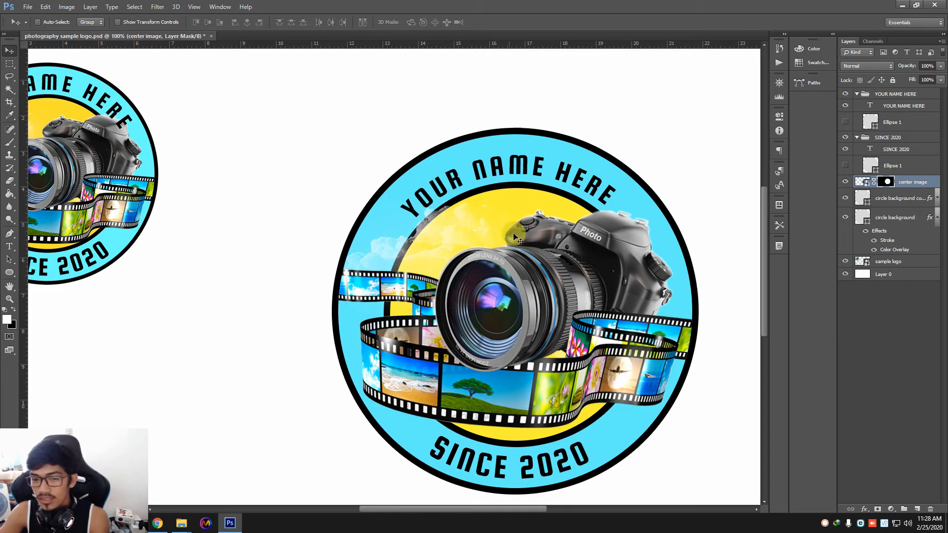
{"action": "left_click", "coordinate": [846, 198]}
{"action": "left_click", "coordinate": [846, 199]}
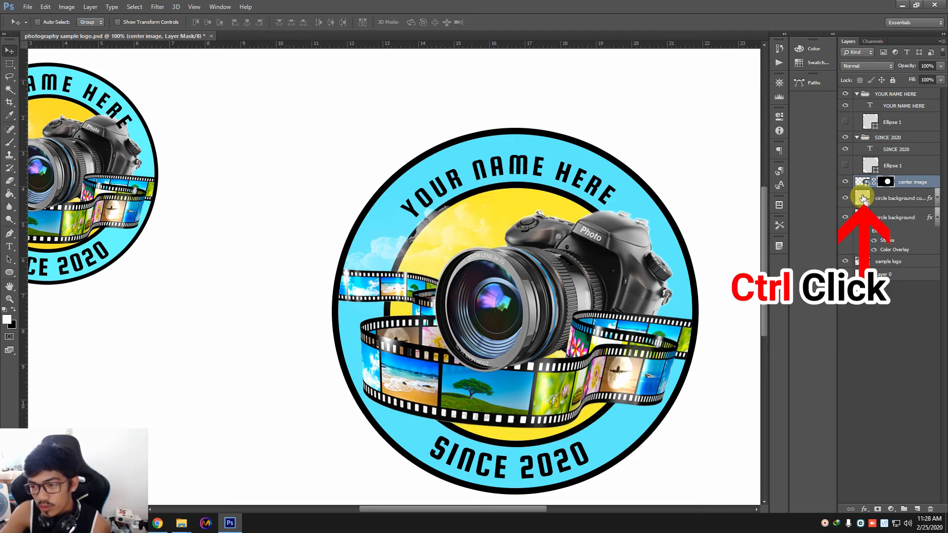
{"action": "left_click", "coordinate": [863, 198], "text": "ctrl"}
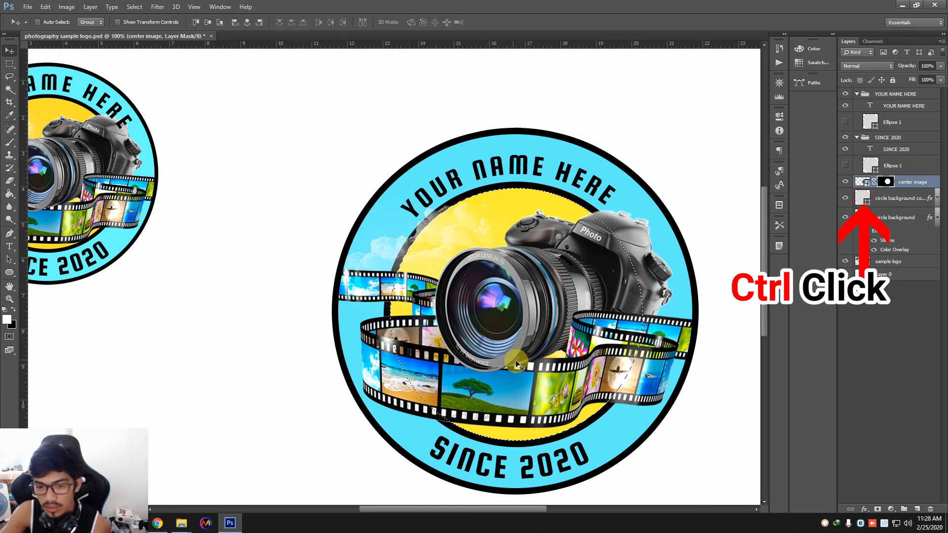
Step: Put the center image layer in a group and move its layer mask onto that group
{"action": "left_click", "coordinate": [845, 182]}
{"action": "left_click", "coordinate": [845, 182]}
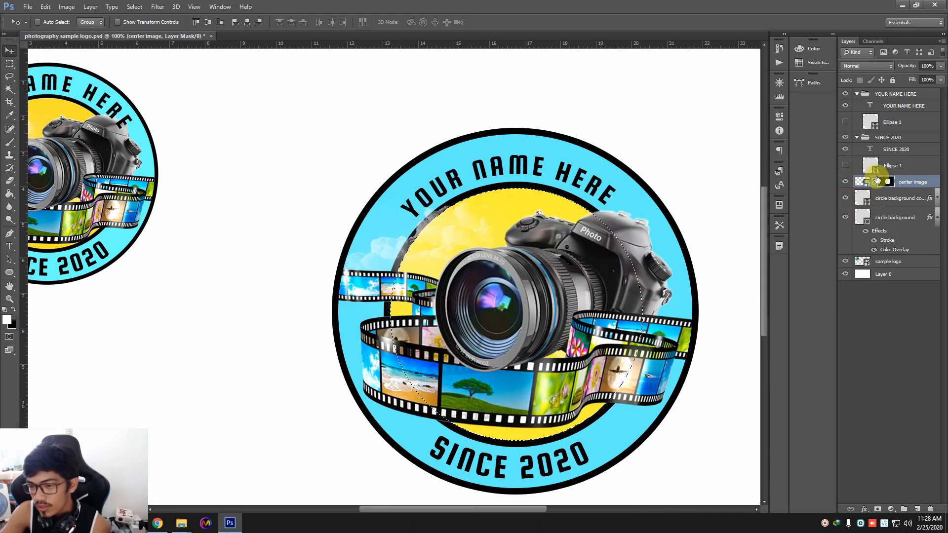
{"action": "left_click", "coordinate": [910, 184]}
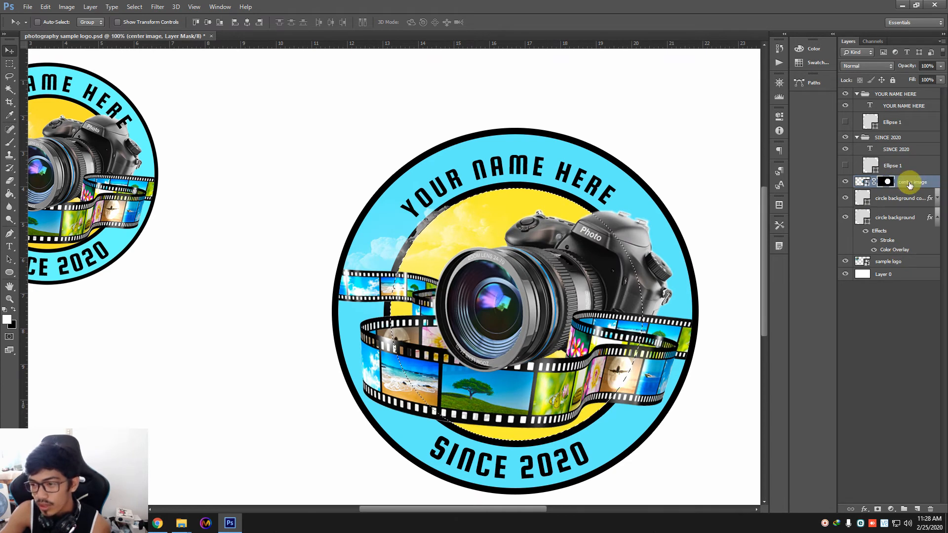
{"action": "key", "text": "ctrl+g"}
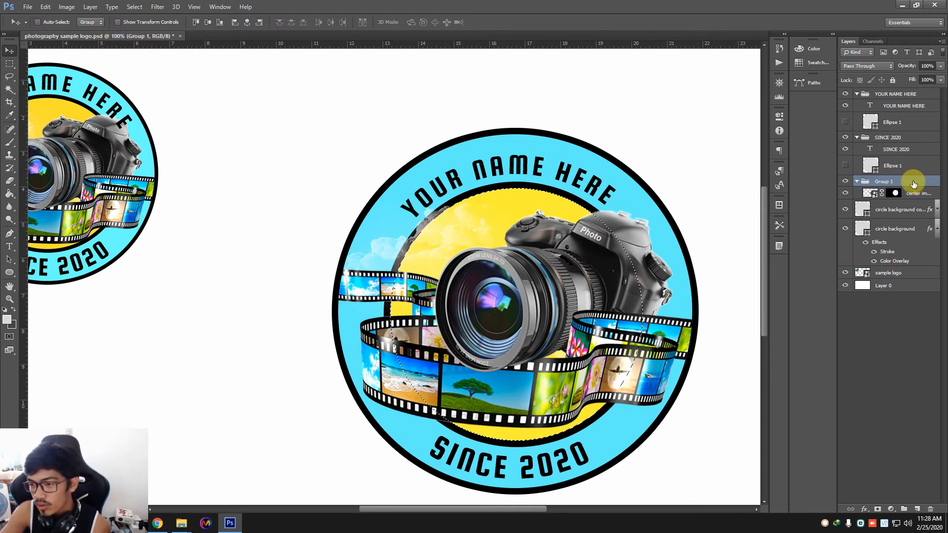
{"action": "left_click", "coordinate": [845, 182]}
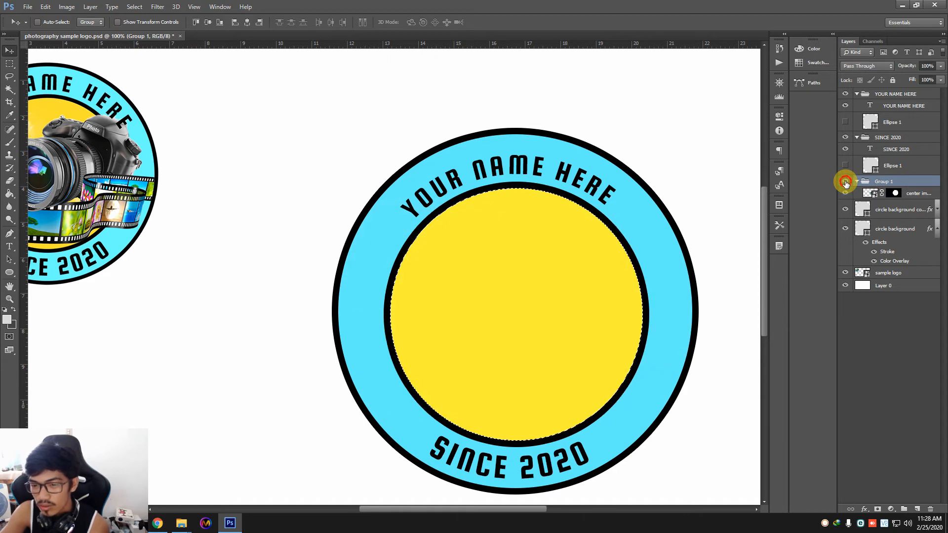
{"action": "left_click", "coordinate": [845, 181]}
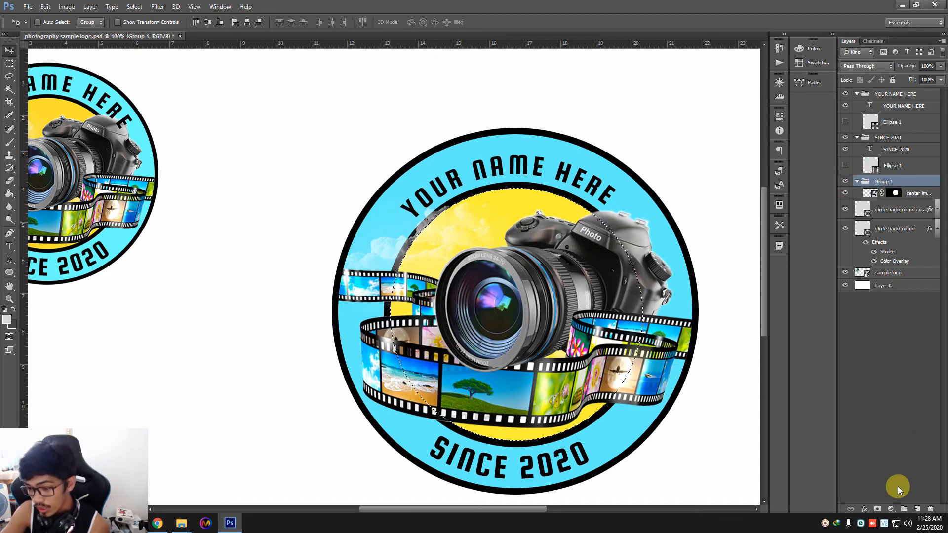
{"action": "mouse_move", "coordinate": [895, 191]}
{"action": "left_mouse_down"}
{"action": "mouse_move", "coordinate": [876, 182]}
{"action": "mouse_move", "coordinate": [901, 184]}
{"action": "left_mouse_up"}
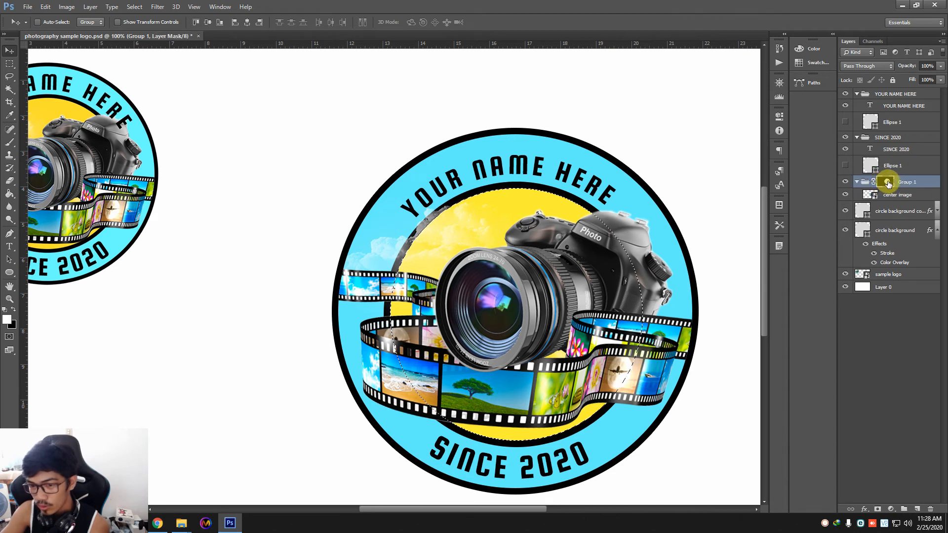
Step: Add a new layer mask to the center image layer from the active inner circle selection
{"action": "left_click", "coordinate": [850, 195]}
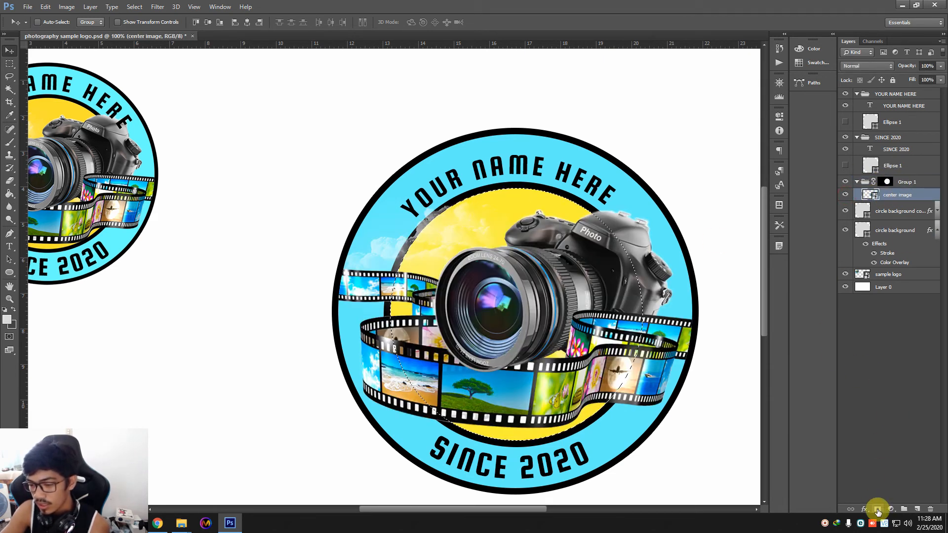
{"action": "left_click", "coordinate": [877, 509]}
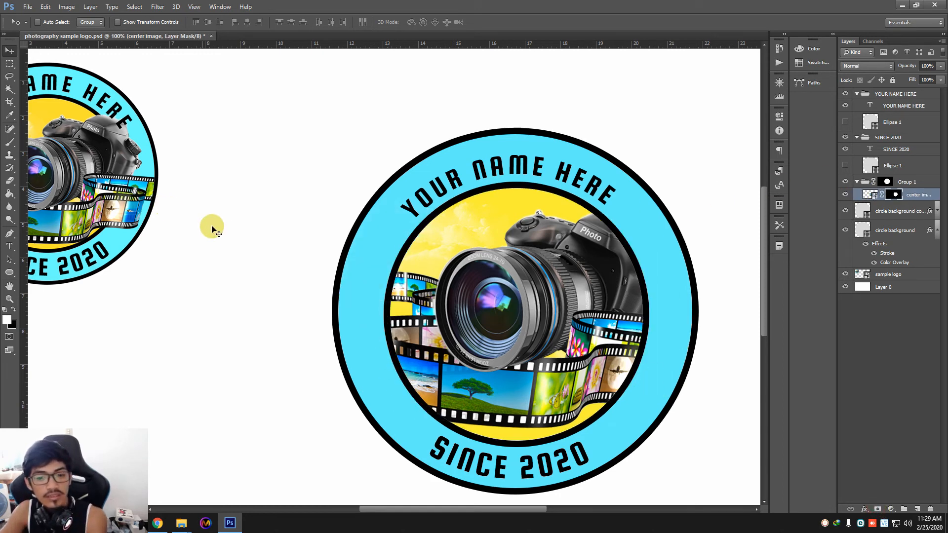
{"action": "key", "text": "ctrl+minus"}
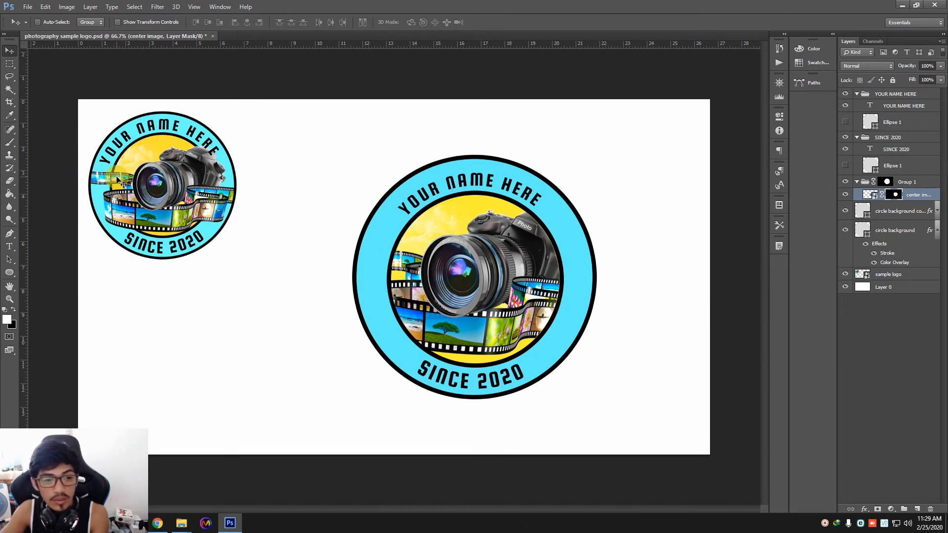
{"action": "key", "text": "ctrl+plus"}
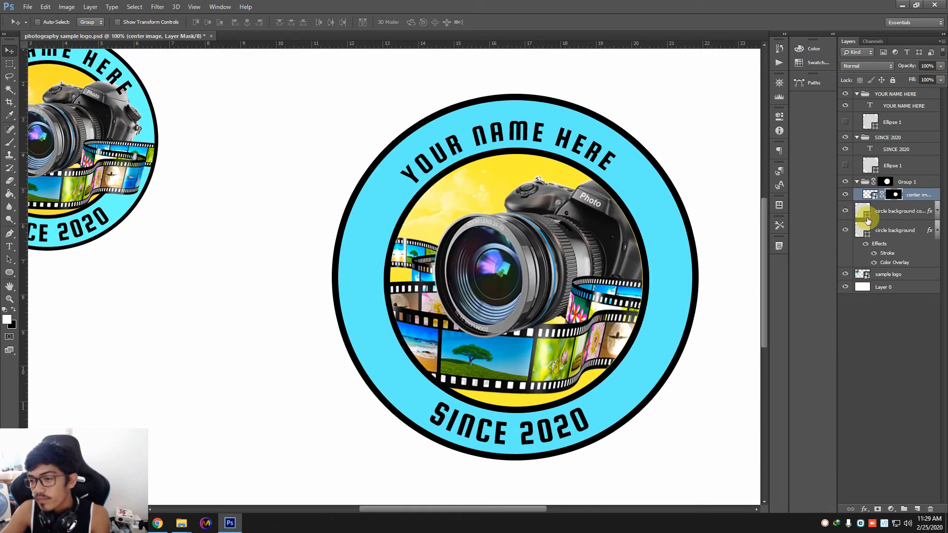
Step: Load the center image's outline as a selection and activate the Brush tool on that layer's mask
{"action": "left_click_drag", "start_coordinate": [870, 197], "coordinate": [868, 198]}
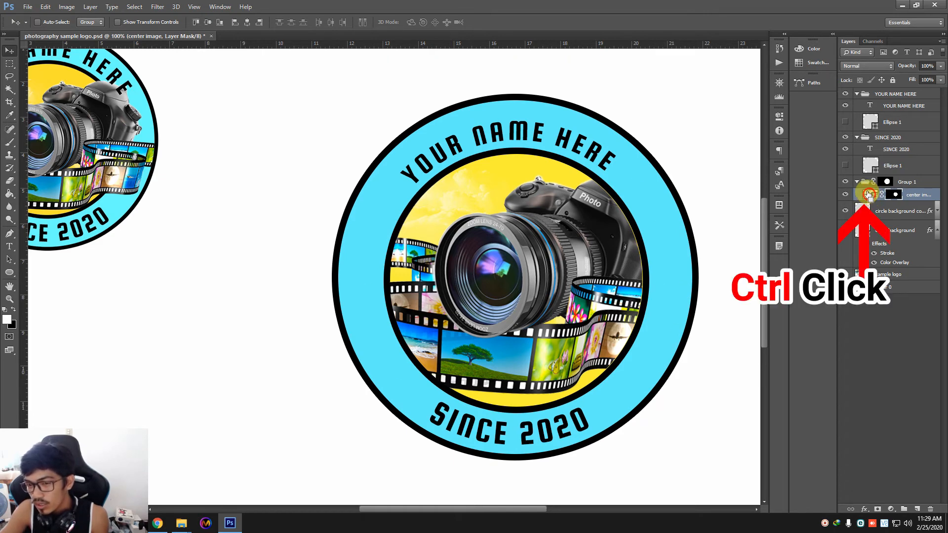
{"action": "left_click", "coordinate": [870, 195], "text": "ctrl"}
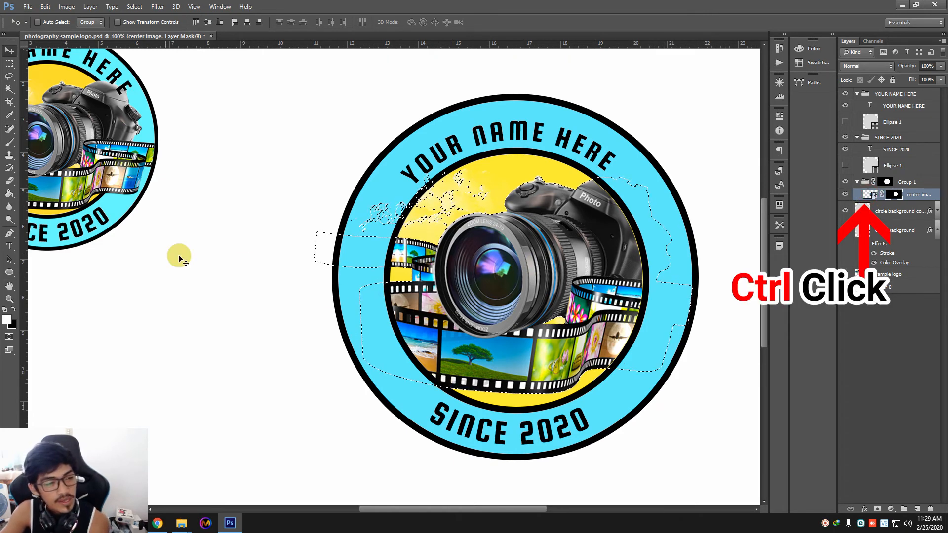
{"action": "left_click", "coordinate": [11, 144]}
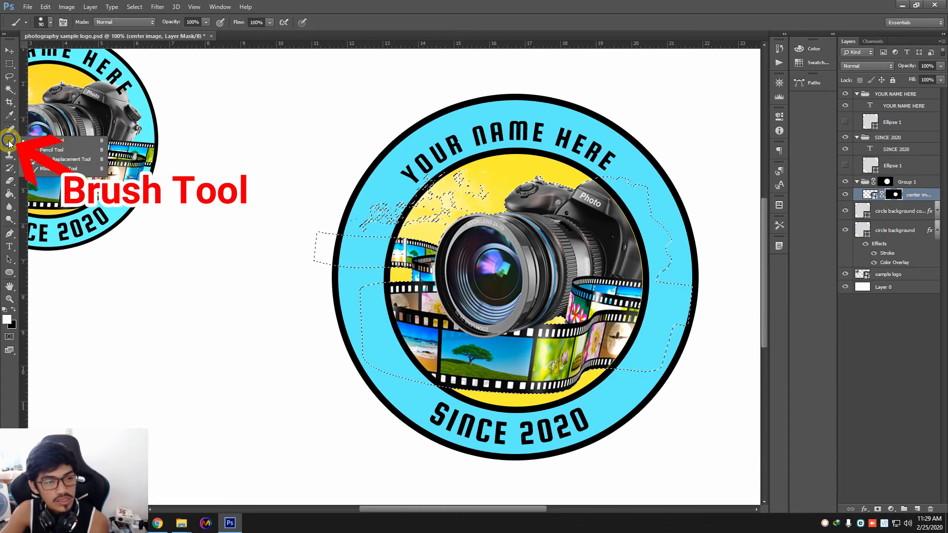
{"action": "left_click", "coordinate": [49, 141]}
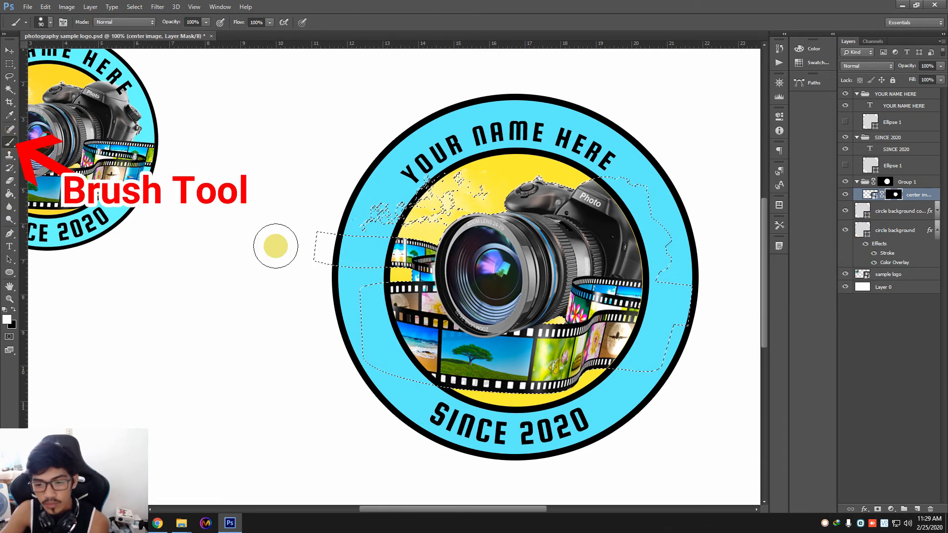
{"action": "right_click", "coordinate": [402, 271]}
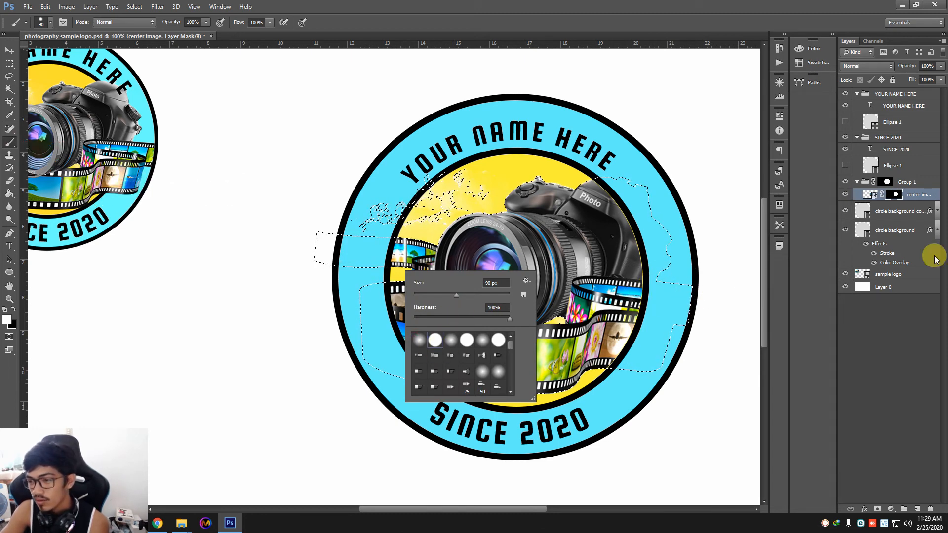
{"action": "left_click", "coordinate": [897, 195]}
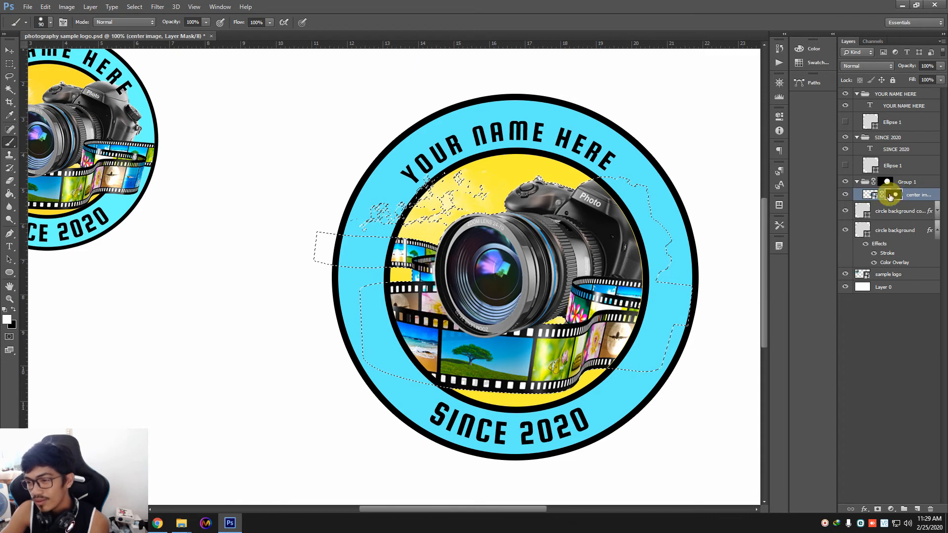
Step: Paint the mask white inside the selection to reveal the camera and film strip over the cyan ring, and deselect
{"action": "left_click_drag", "start_coordinate": [615, 359], "coordinate": [615, 359]}
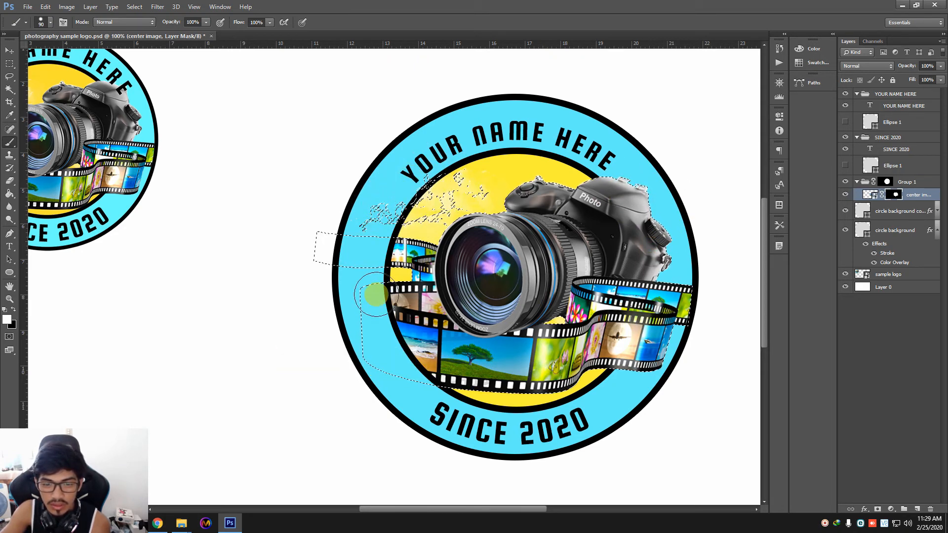
{"action": "left_click", "coordinate": [418, 265]}
{"action": "mouse_move", "coordinate": [418, 266]}
{"action": "left_mouse_down"}
{"action": "mouse_move", "coordinate": [324, 253]}
{"action": "mouse_move", "coordinate": [319, 269]}
{"action": "mouse_move", "coordinate": [354, 332]}
{"action": "mouse_move", "coordinate": [360, 306]}
{"action": "mouse_move", "coordinate": [389, 326]}
{"action": "mouse_move", "coordinate": [420, 316]}
{"action": "mouse_move", "coordinate": [382, 320]}
{"action": "mouse_move", "coordinate": [403, 323]}
{"action": "mouse_move", "coordinate": [418, 353]}
{"action": "mouse_move", "coordinate": [481, 384]}
{"action": "mouse_move", "coordinate": [454, 366]}
{"action": "mouse_move", "coordinate": [440, 334]}
{"action": "mouse_move", "coordinate": [384, 291]}
{"action": "mouse_move", "coordinate": [454, 288]}
{"action": "left_mouse_up"}
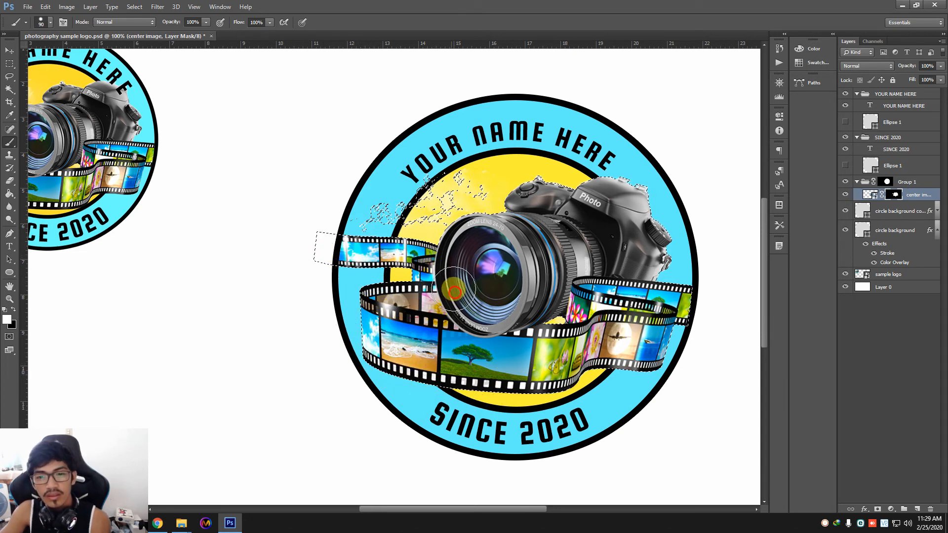
{"action": "key", "text": "ctrl+d"}
{"action": "key", "text": "ctrl+minus"}
{"action": "left_click", "coordinate": [9, 63]}
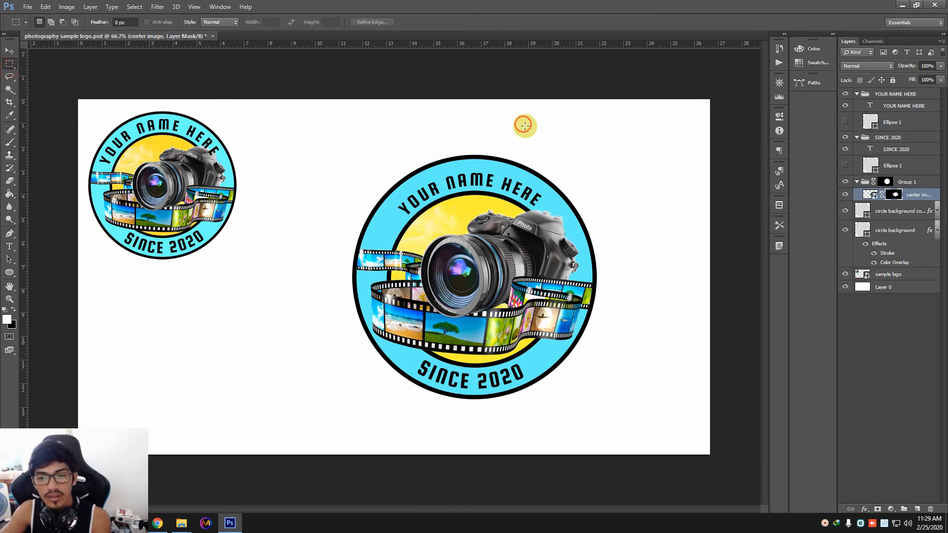
{"action": "key", "text": "ctrl+plus"}
{"action": "key", "text": "ctrl+minus"}
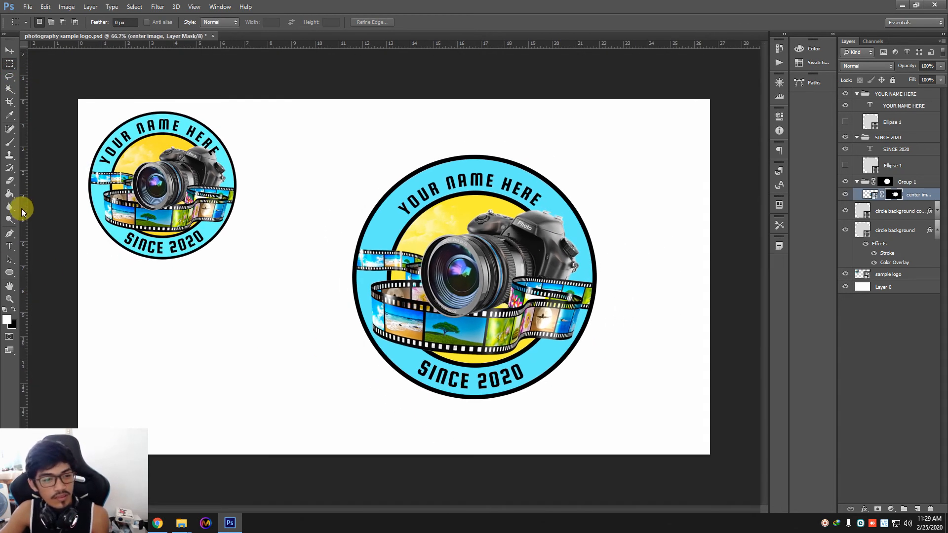
Step: Select all of the curved YOUR NAME HERE text and set its font size to 100 pt
{"action": "left_click", "coordinate": [9, 236]}
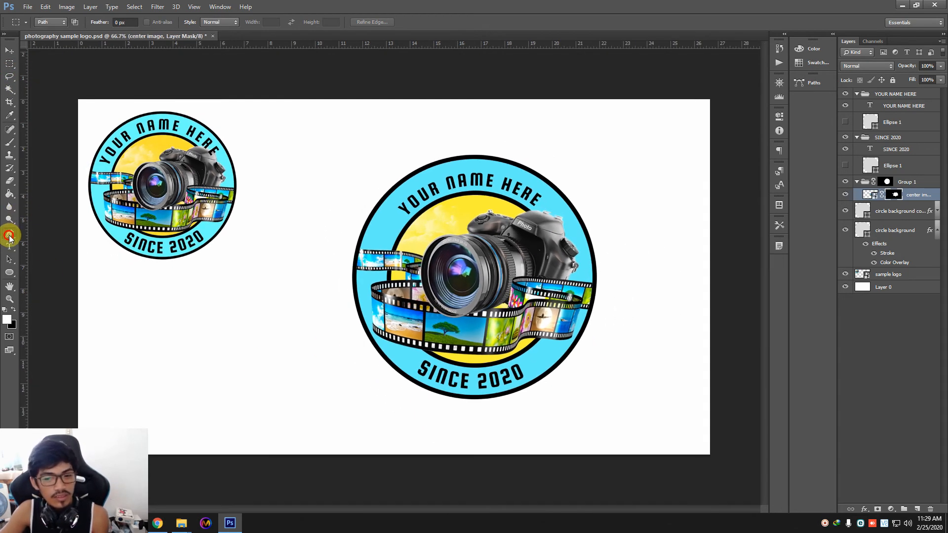
{"action": "left_click", "coordinate": [477, 176]}
{"action": "key", "text": "ctrl+a"}
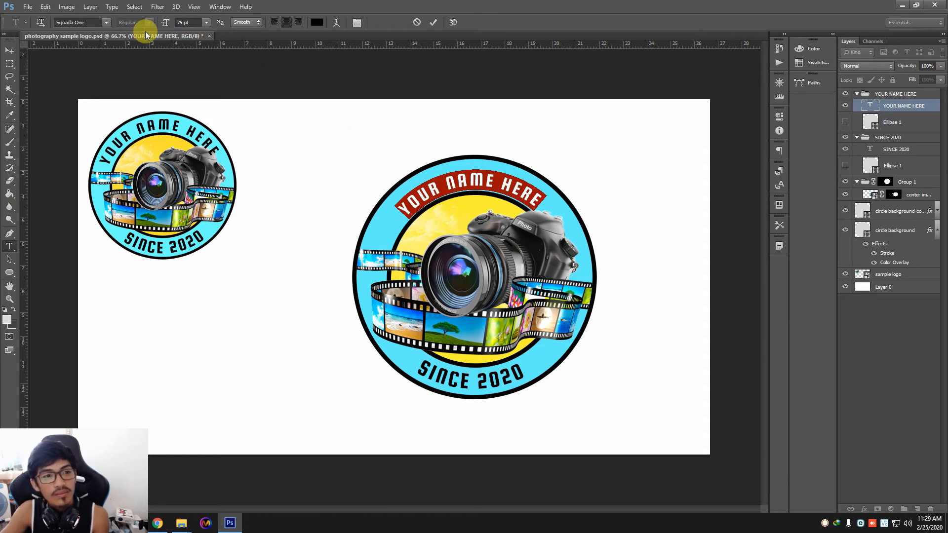
{"action": "left_click", "coordinate": [208, 23]}
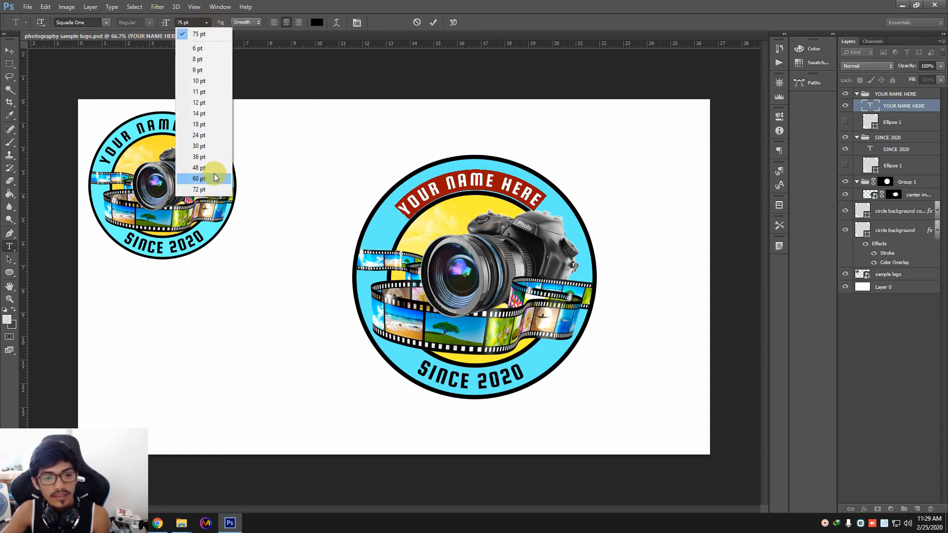
{"action": "left_click", "coordinate": [197, 23]}
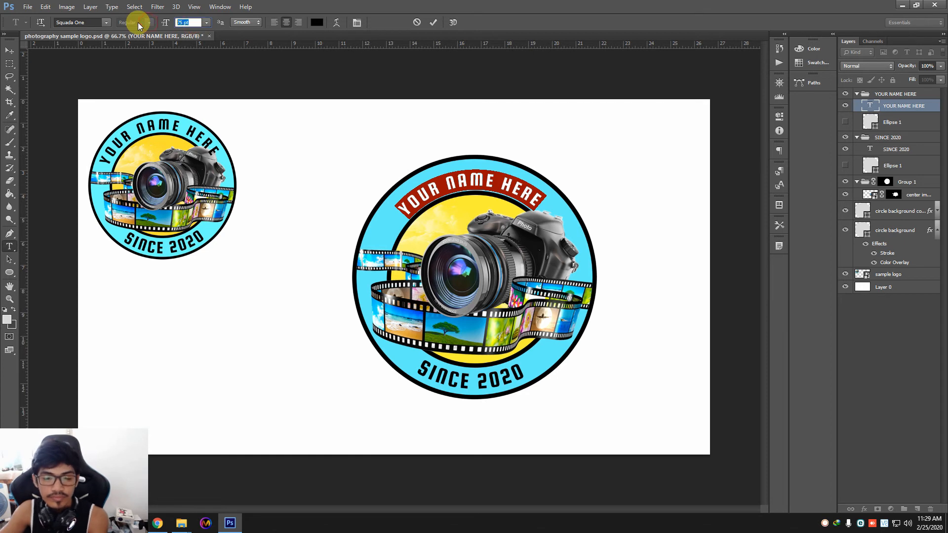
{"action": "type", "text": "100"}
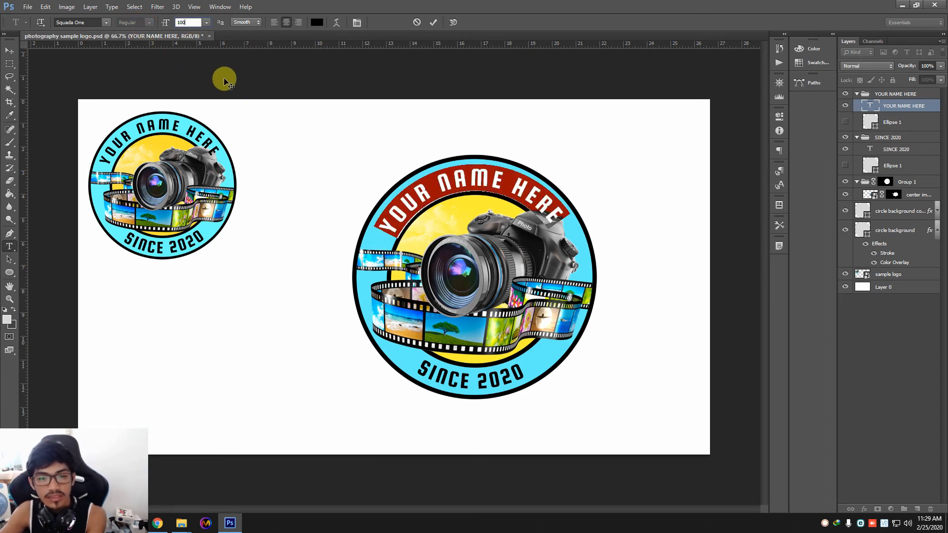
Step: Try the YOUR NAME HERE text at a font size of 120 pt
{"action": "left_click", "coordinate": [186, 22]}
{"action": "type", "text": "120"}
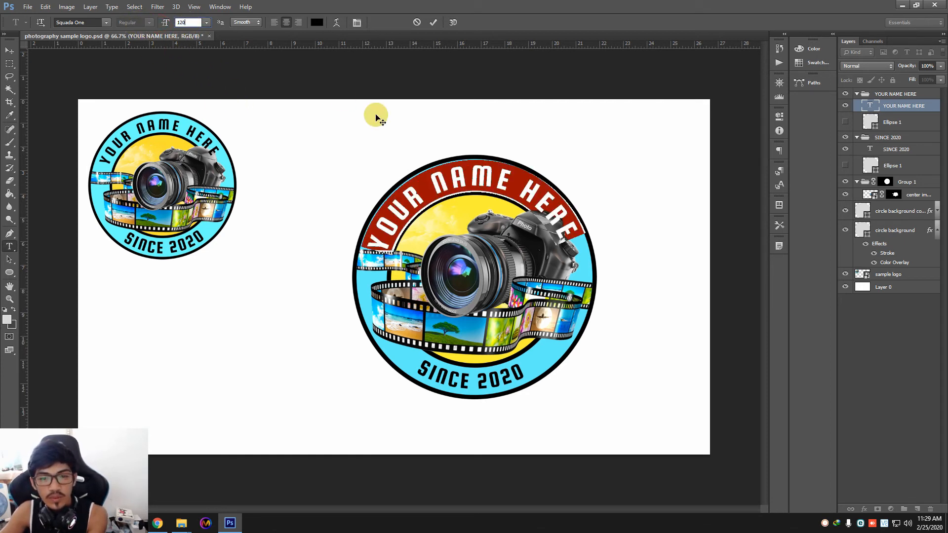
{"action": "key", "text": "Return"}
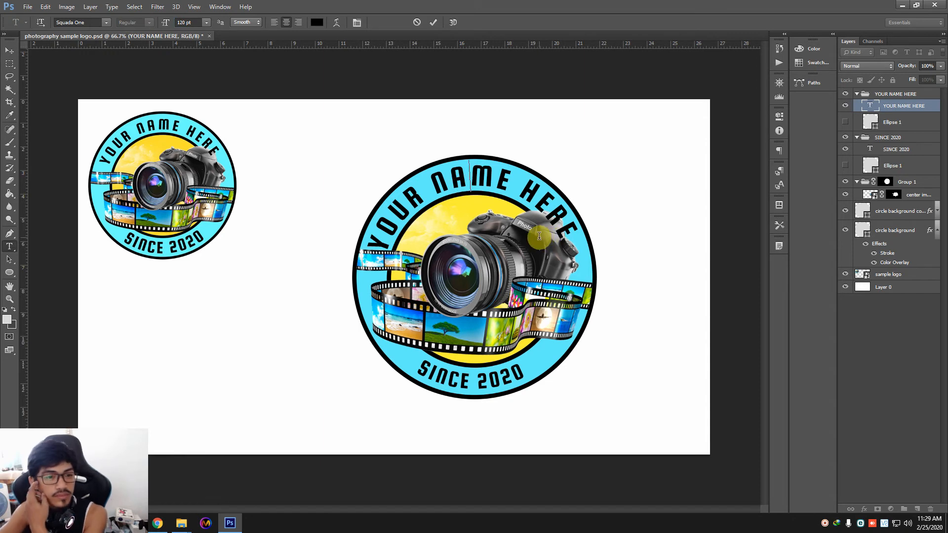
Step: Return the whole YOUR NAME HERE text to a font size of 100 pt and commit the text edit
{"action": "key", "text": "ctrl+a"}
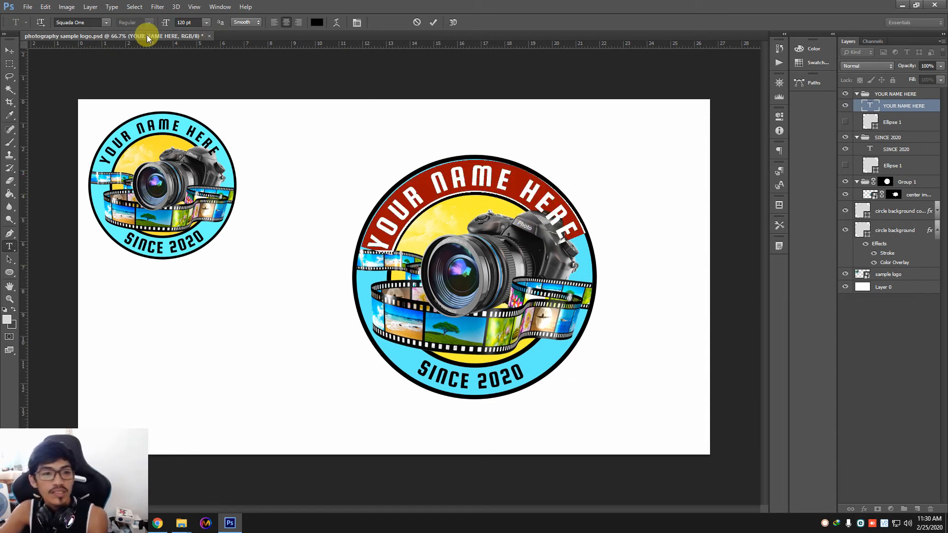
{"action": "left_click", "coordinate": [195, 23]}
{"action": "type", "text": "10"}
{"action": "key", "text": "Return"}
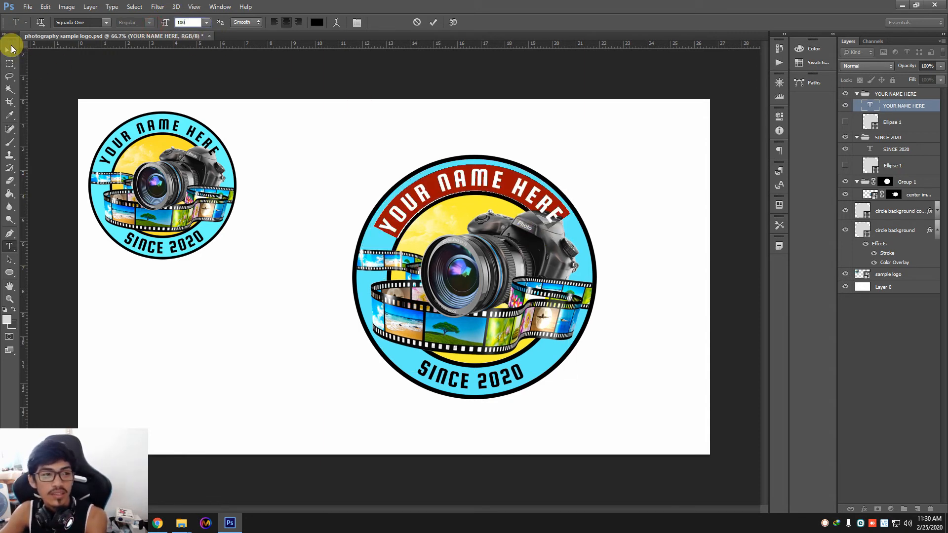
{"action": "left_click", "coordinate": [9, 50]}
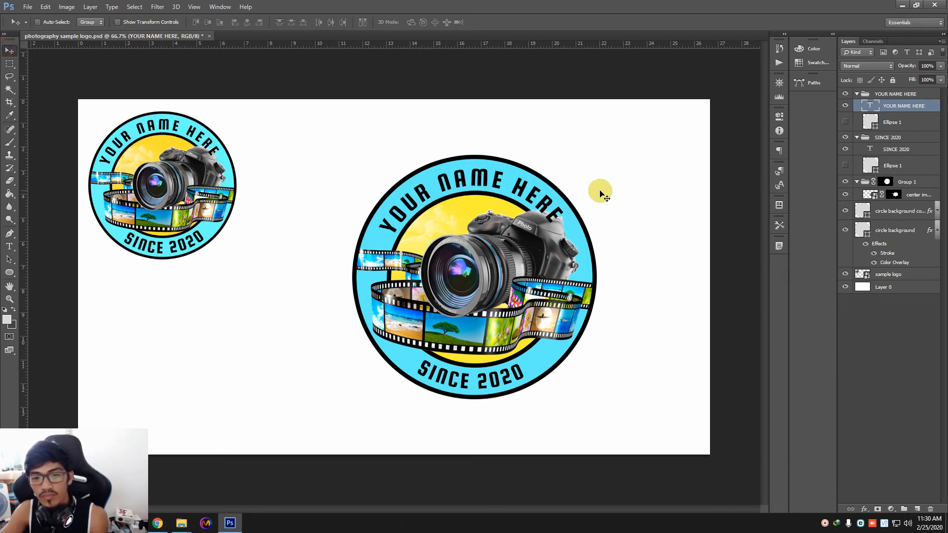
Step: Show the guide ellipse in the YOUR NAME HERE group and scale the whole group up to about 102.6%
{"action": "left_click", "coordinate": [847, 122]}
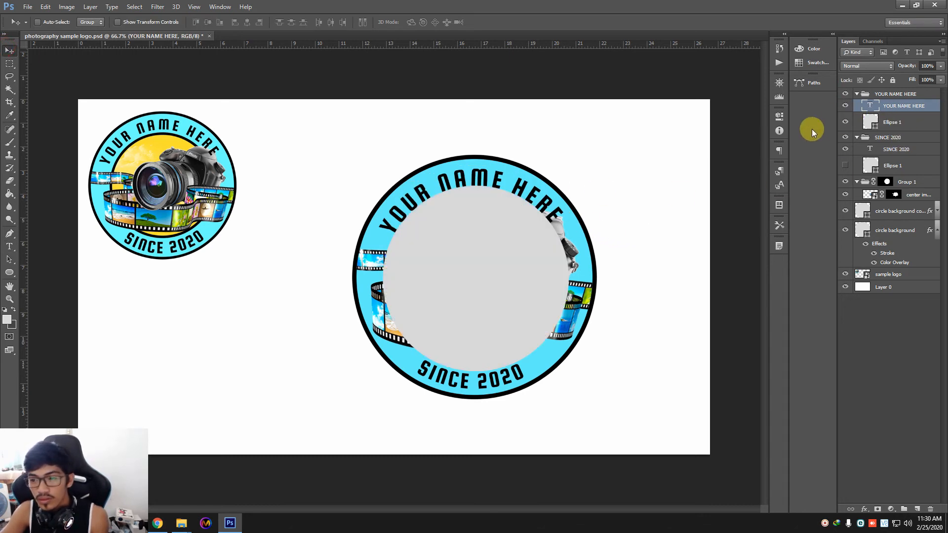
{"action": "left_click", "coordinate": [845, 122]}
{"action": "left_click", "coordinate": [844, 122]}
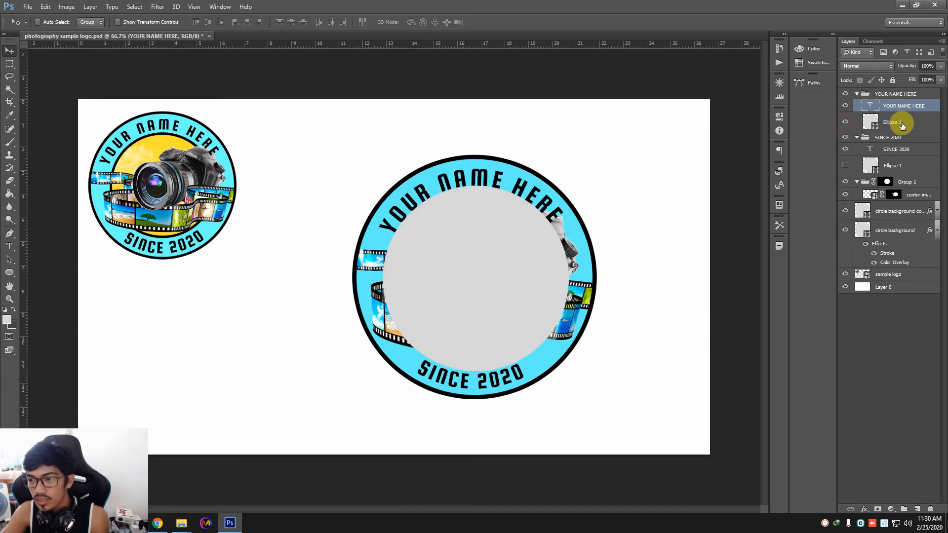
{"action": "left_click", "coordinate": [868, 93]}
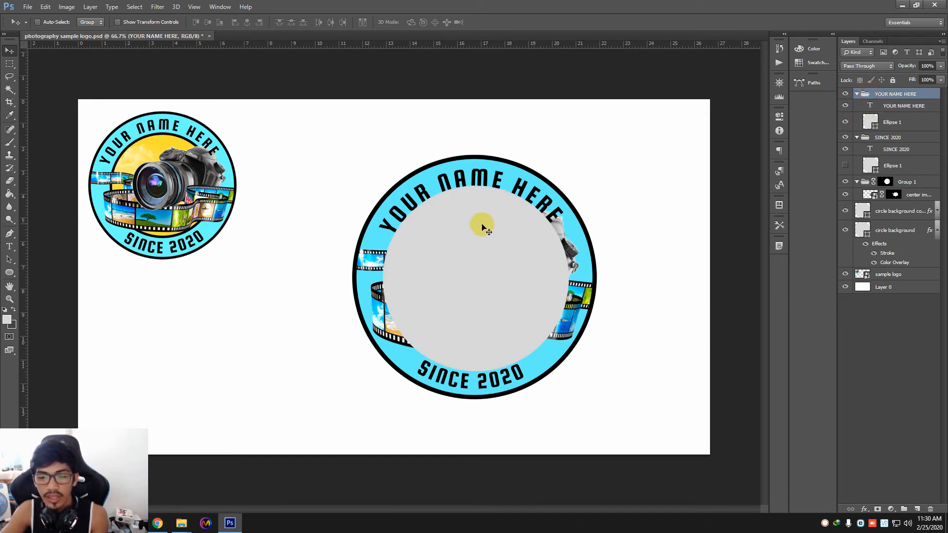
{"action": "key", "text": "ctrl+t"}
{"action": "left_click_drag", "start_coordinate": [568, 168], "coordinate": [572, 165]}
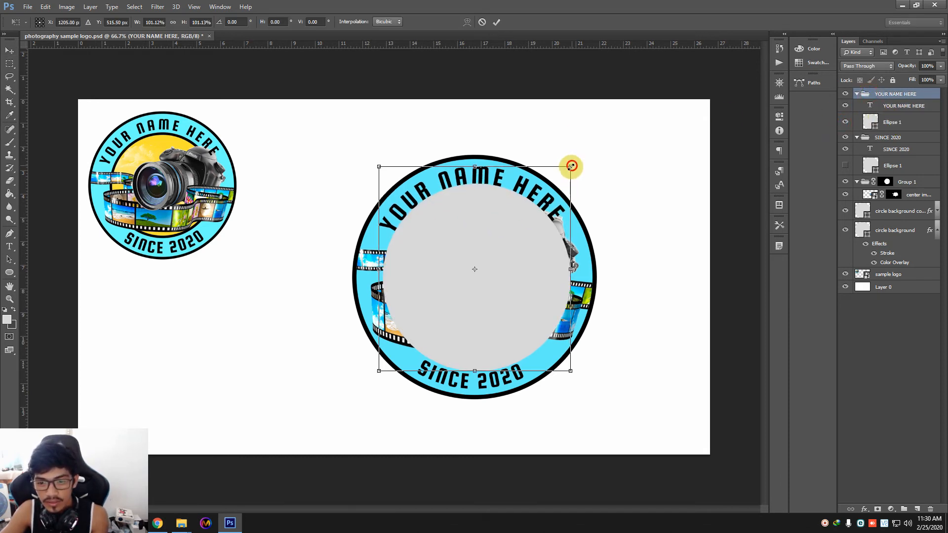
{"action": "left_click_drag", "start_coordinate": [378, 372], "coordinate": [375, 375]}
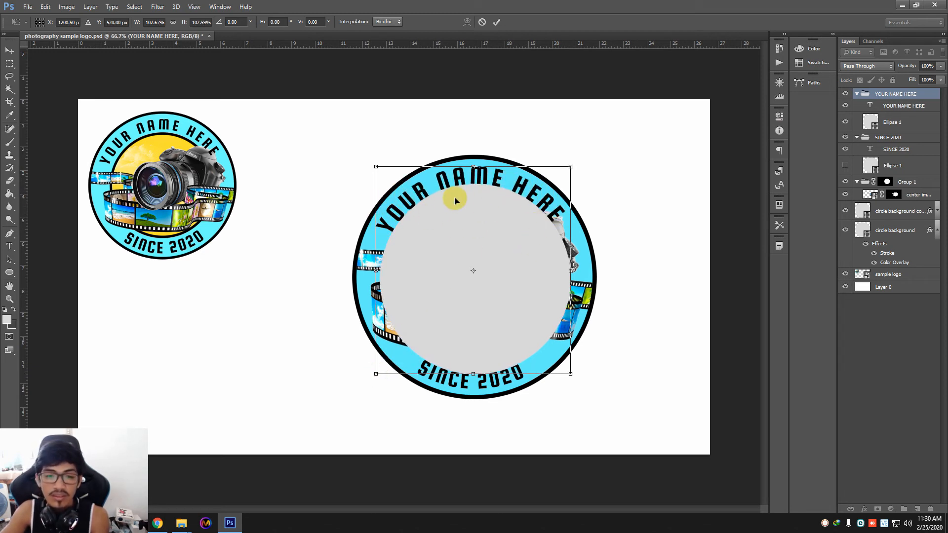
{"action": "key", "text": "Return"}
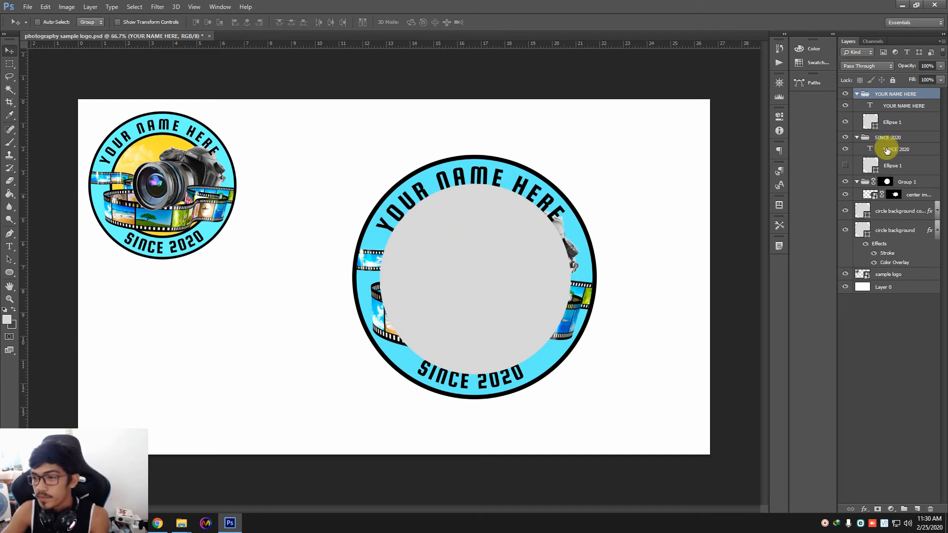
Step: Lower the YOUR NAME HERE guide ellipse's opacity to 62% and hide that ellipse
{"action": "left_click", "coordinate": [844, 123]}
{"action": "left_click", "coordinate": [844, 123]}
{"action": "left_click", "coordinate": [892, 122]}
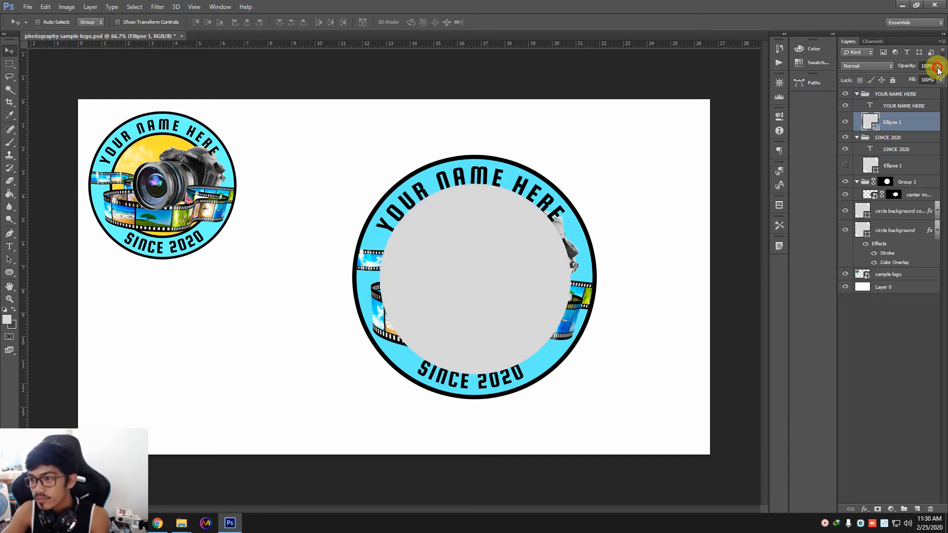
{"action": "left_click", "coordinate": [941, 66]}
{"action": "left_click_drag", "start_coordinate": [921, 77], "coordinate": [922, 78]}
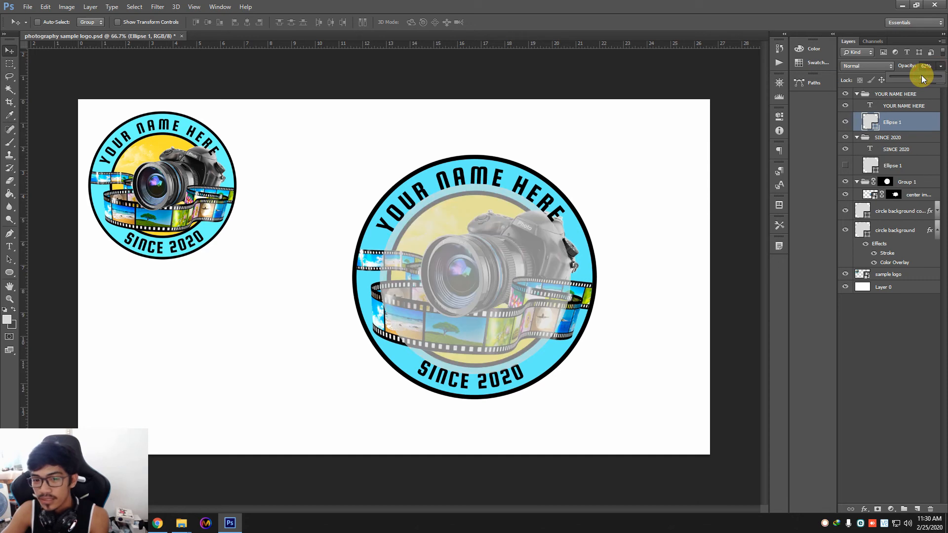
{"action": "key", "text": "Return"}
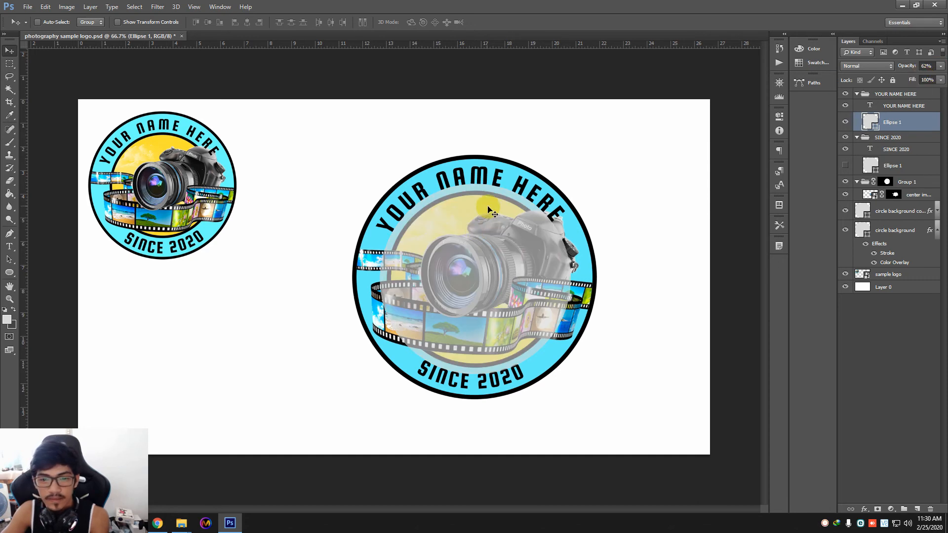
{"action": "left_click", "coordinate": [846, 121]}
{"action": "key", "text": "ctrl+plus"}
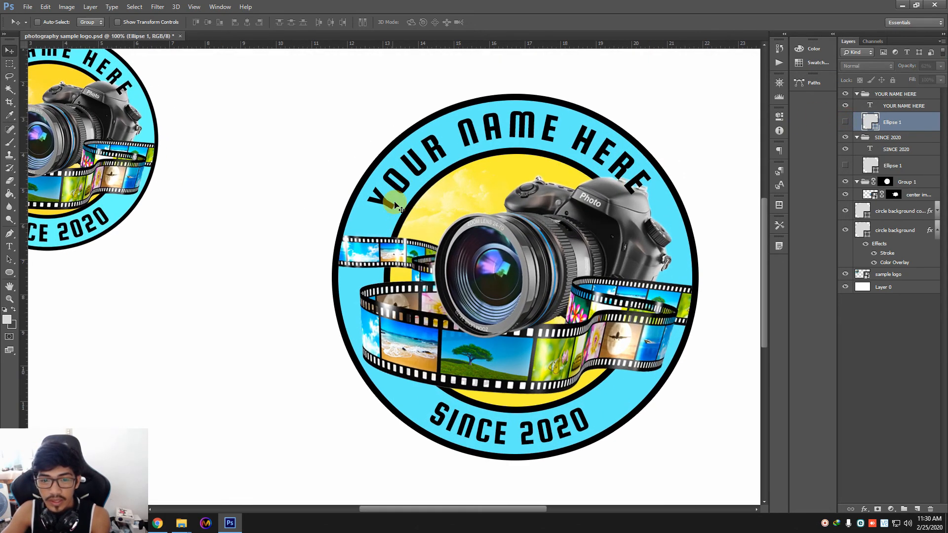
{"action": "key", "text": "ctrl+minus"}
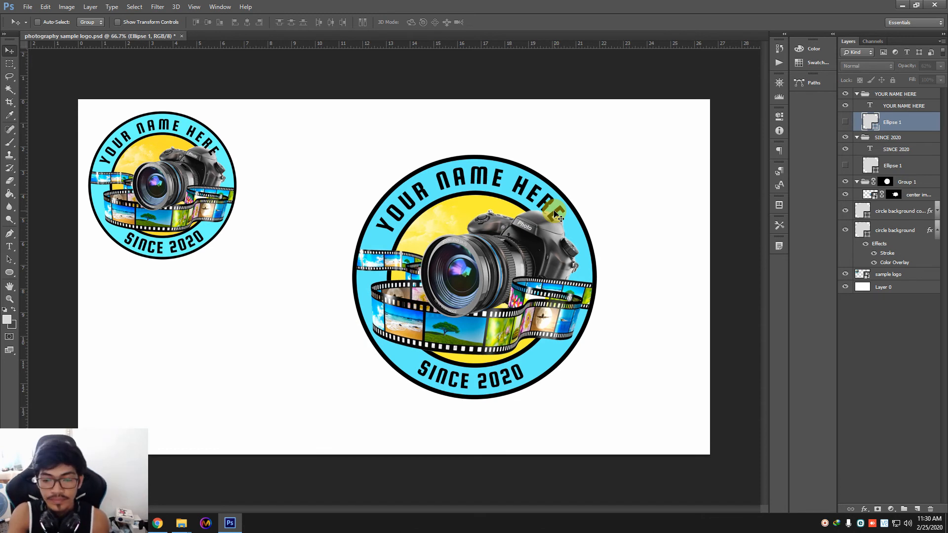
Step: Try the SINCE 2020 text at 100 pt and 80 pt, and settle on a font size of 90 pt
{"action": "left_click", "coordinate": [9, 249]}
{"action": "left_click", "coordinate": [450, 388]}
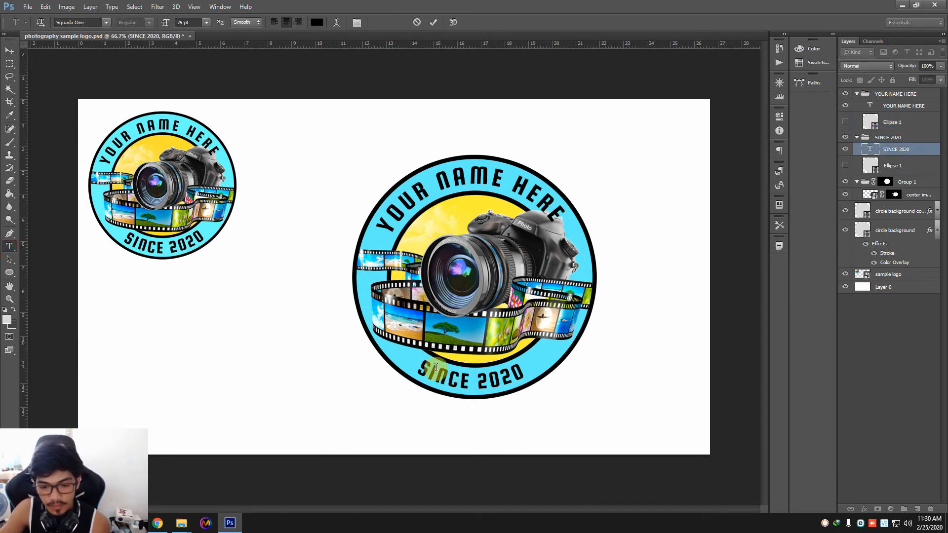
{"action": "left_click_drag", "start_coordinate": [422, 366], "coordinate": [545, 377]}
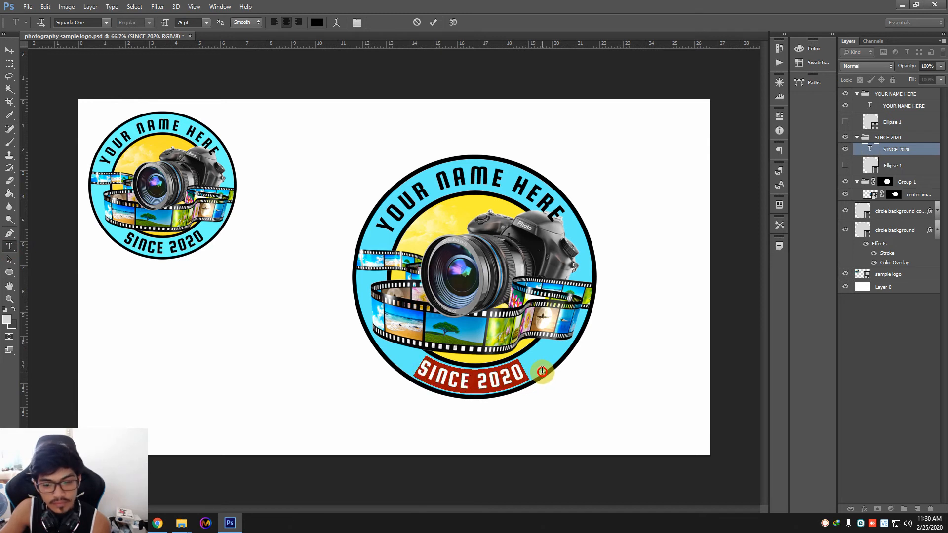
{"action": "left_click", "coordinate": [188, 20]}
{"action": "type", "text": "100"}
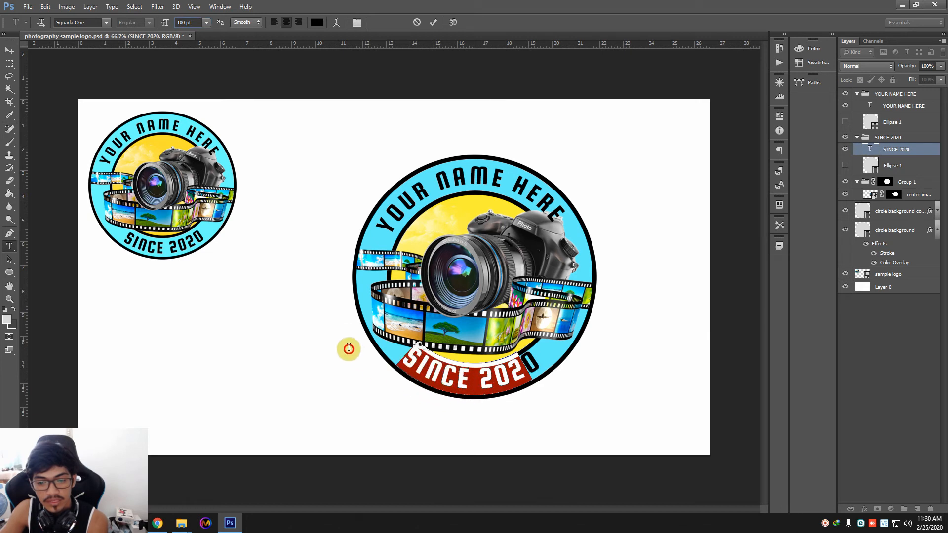
{"action": "left_click", "coordinate": [188, 23]}
{"action": "type", "text": "80"}
{"action": "key", "text": "Return"}
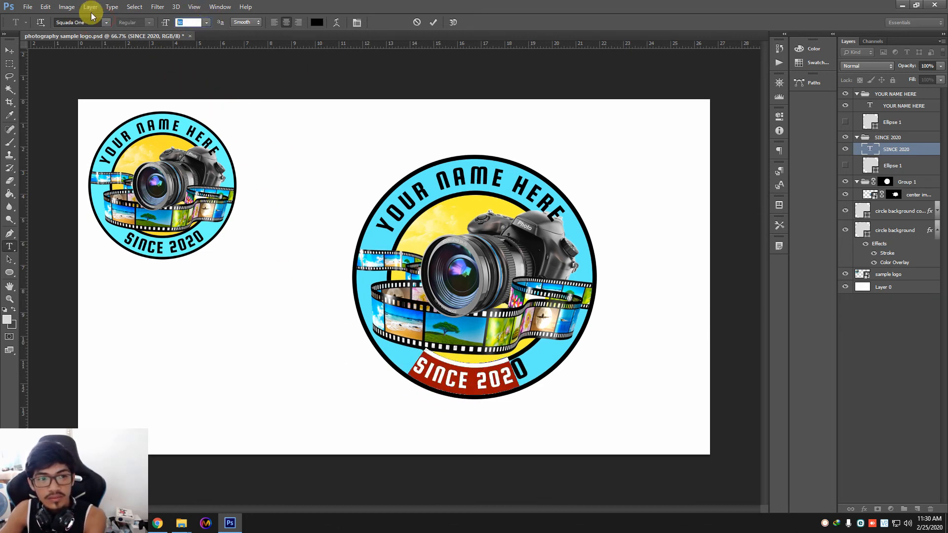
{"action": "type", "text": "90"}
{"action": "key", "text": "Return"}
{"action": "left_click", "coordinate": [516, 382]}
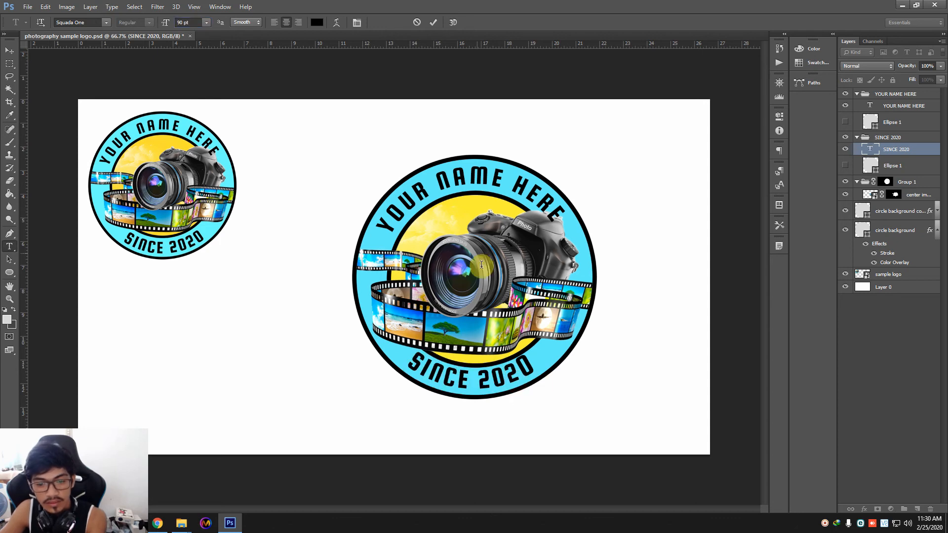
{"action": "left_click", "coordinate": [10, 51]}
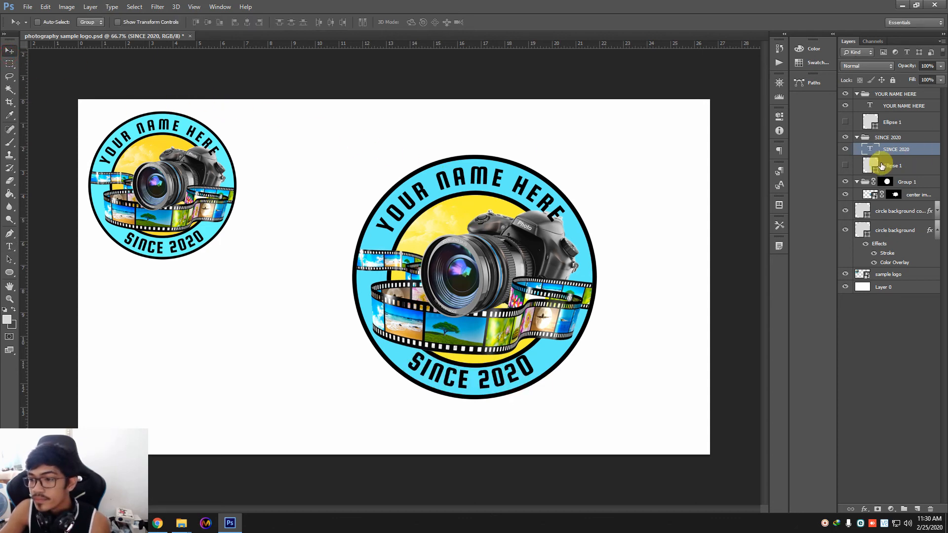
Step: Show the guide ellipse in the SINCE 2020 group and lower its opacity to 66%
{"action": "left_click", "coordinate": [844, 165]}
{"action": "left_click", "coordinate": [840, 167]}
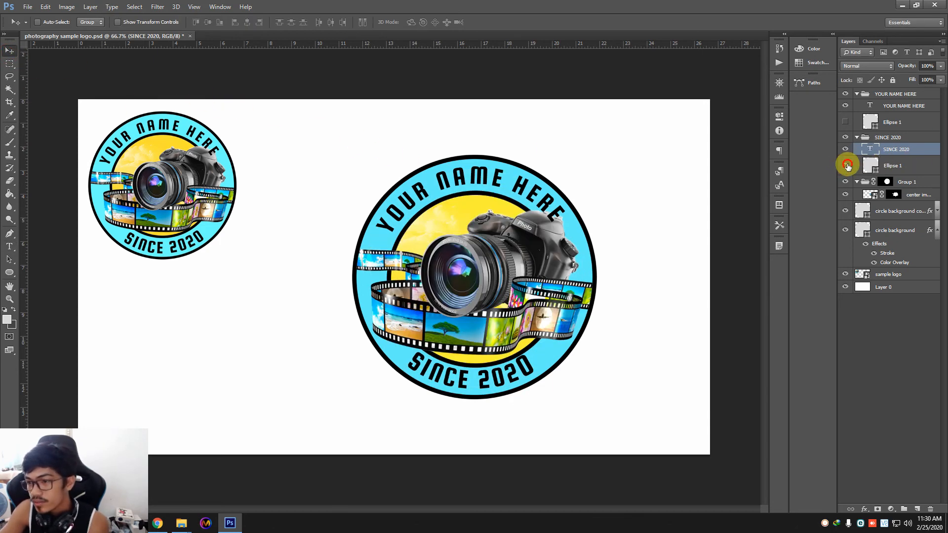
{"action": "left_click", "coordinate": [847, 164]}
{"action": "left_click", "coordinate": [894, 165]}
{"action": "left_click", "coordinate": [932, 67]}
{"action": "left_click", "coordinate": [941, 66]}
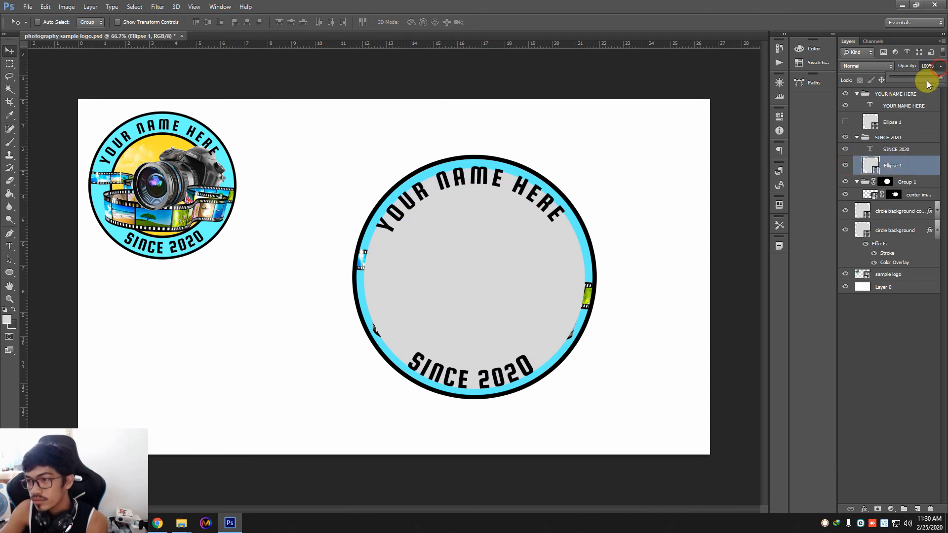
{"action": "left_click_drag", "start_coordinate": [936, 77], "coordinate": [920, 77]}
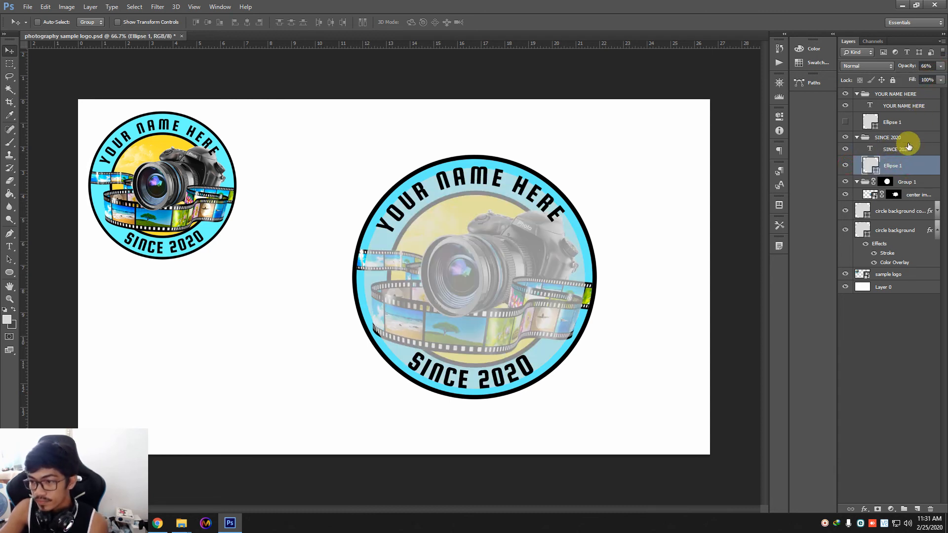
Step: Scale the SINCE 2020 group up to about 101.9% and hide its guide ellipse
{"action": "left_click", "coordinate": [891, 138]}
{"action": "key", "text": "ctrl+t"}
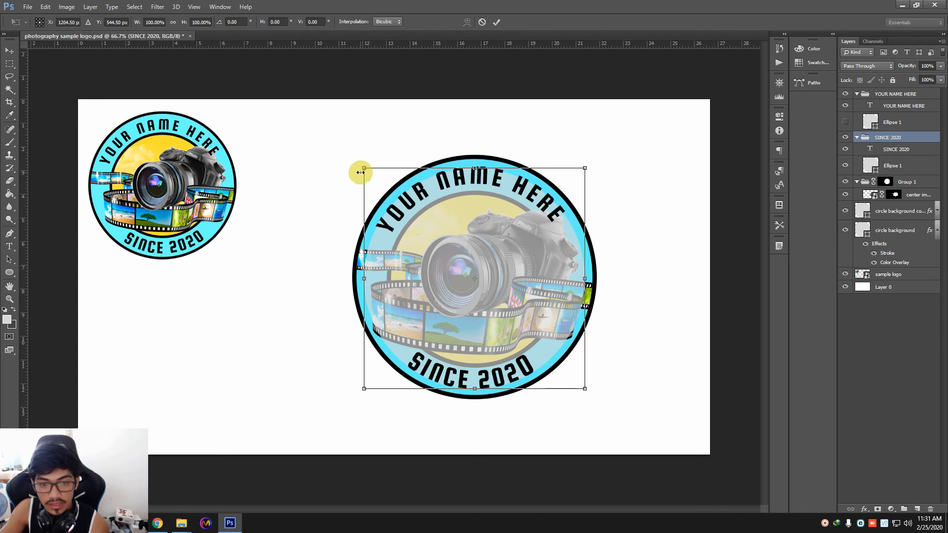
{"action": "left_click_drag", "start_coordinate": [365, 170], "coordinate": [363, 168]}
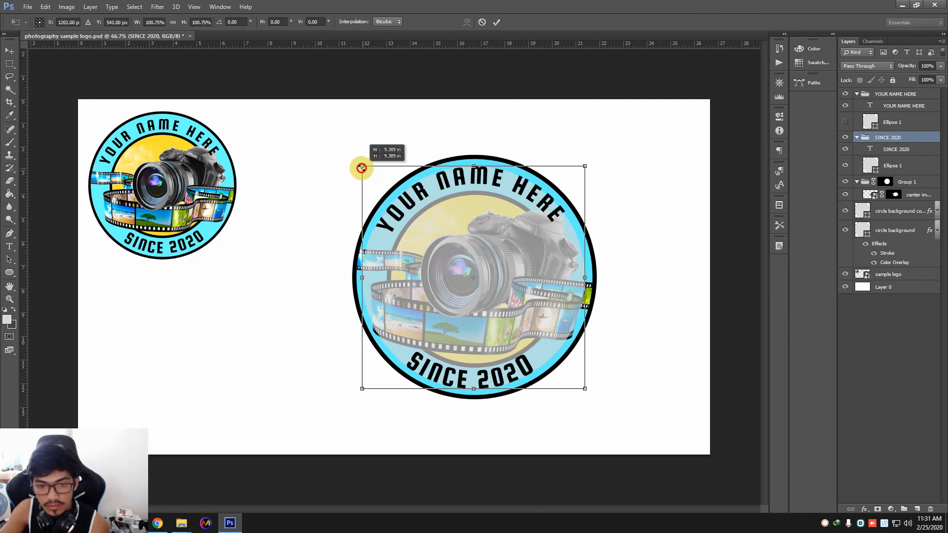
{"action": "left_click_drag", "start_coordinate": [584, 391], "coordinate": [587, 394]}
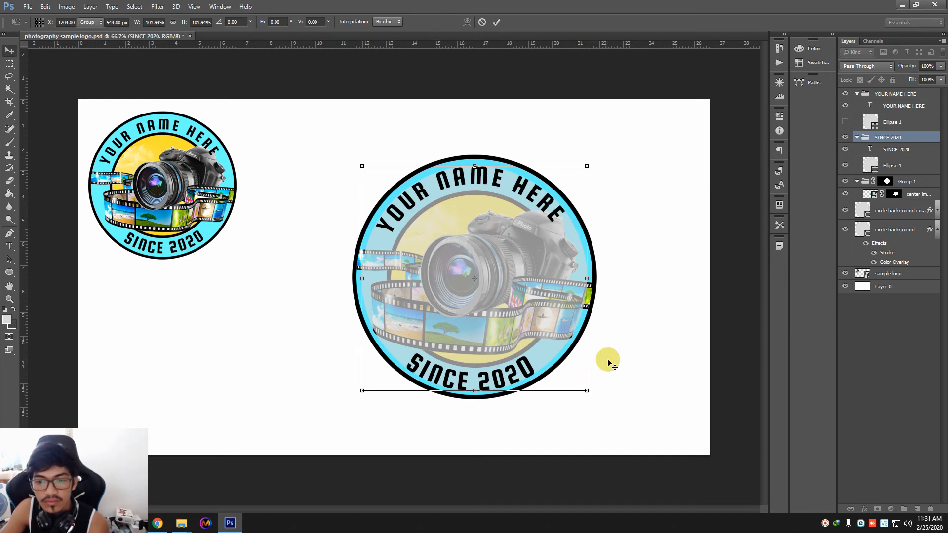
{"action": "key", "text": "Return"}
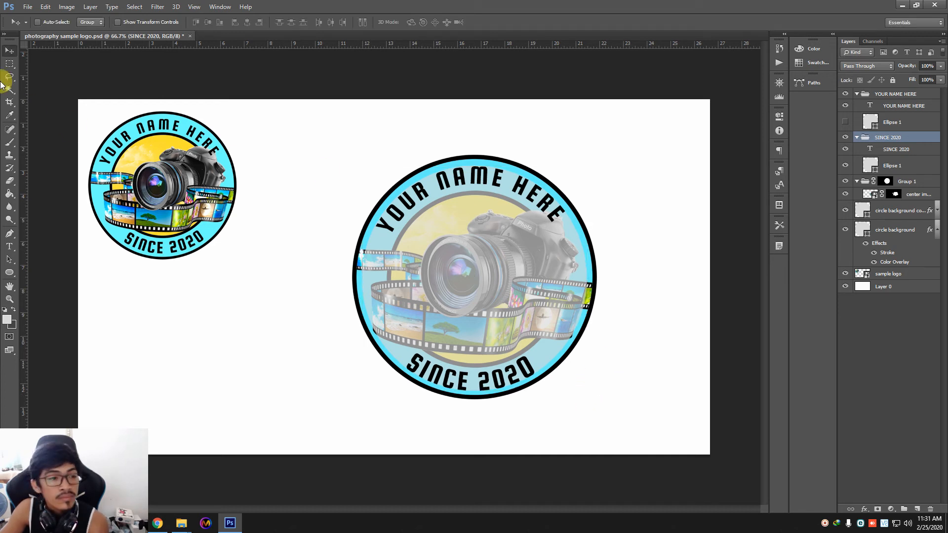
{"action": "left_click", "coordinate": [845, 166]}
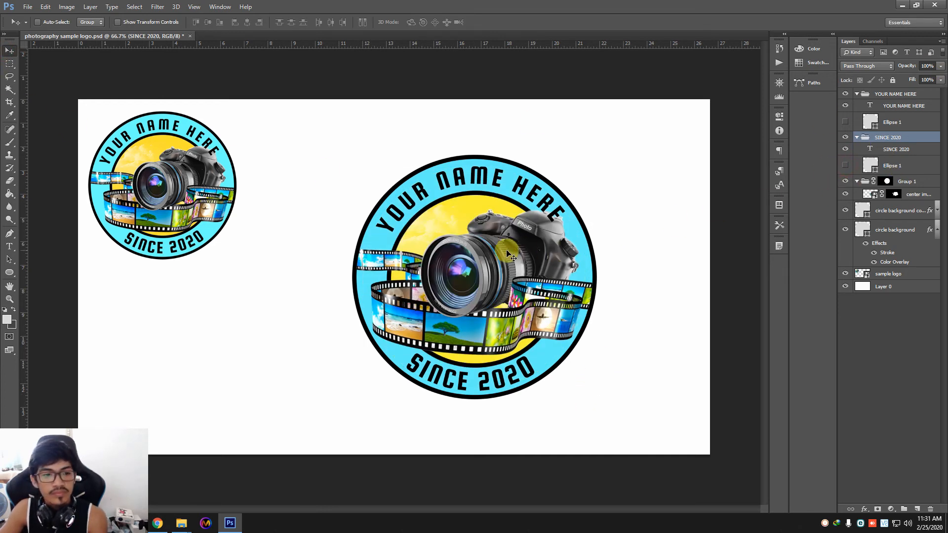
{"action": "key", "text": "ctrl+minus"}
{"action": "key", "text": "ctrl+plus"}
{"action": "double_click", "coordinate": [900, 210]}
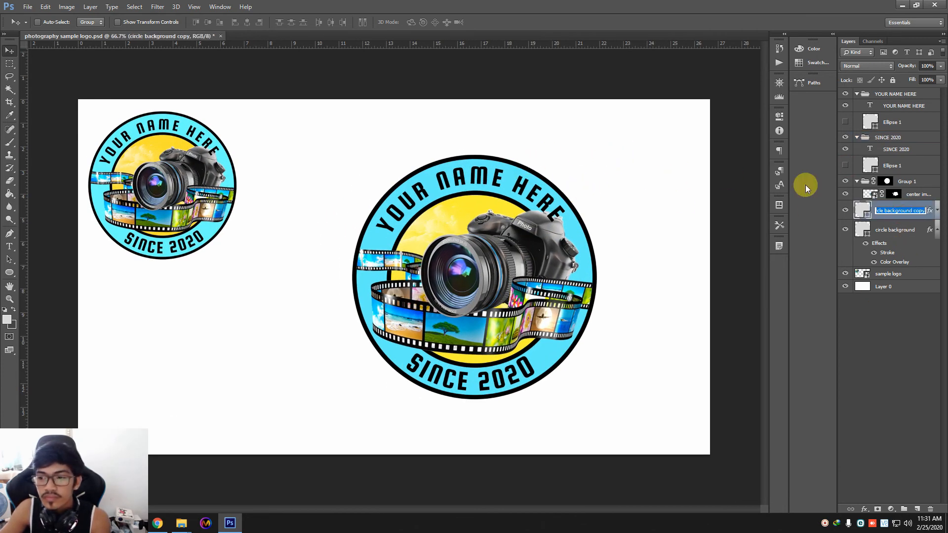
{"action": "left_click", "coordinate": [894, 217]}
{"action": "double_click", "coordinate": [896, 218]}
{"action": "key", "text": "Escape"}
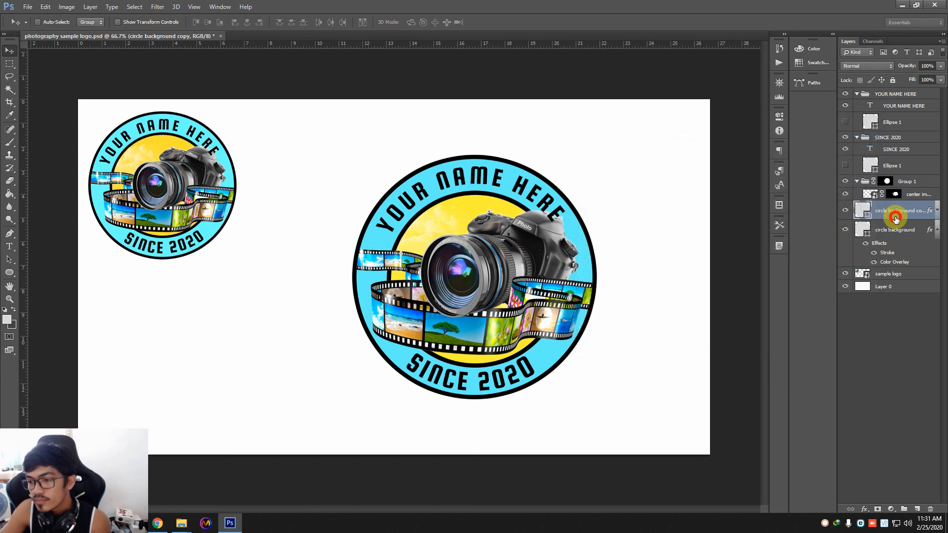
Step: Change the Color Overlay of the circle background copy layer to a slightly warmer yellow, about #fee729
{"action": "double_click", "coordinate": [895, 218]}
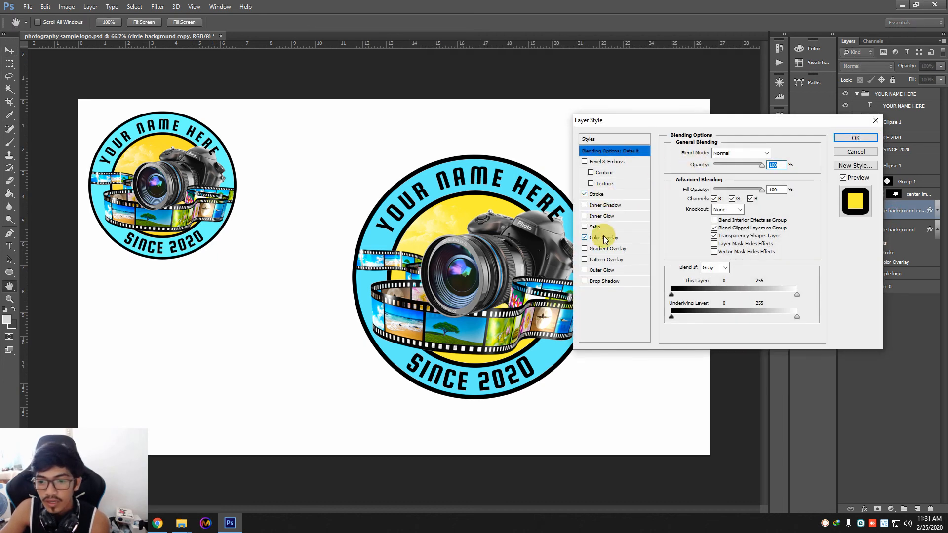
{"action": "left_click", "coordinate": [603, 238]}
{"action": "left_click", "coordinate": [777, 153]}
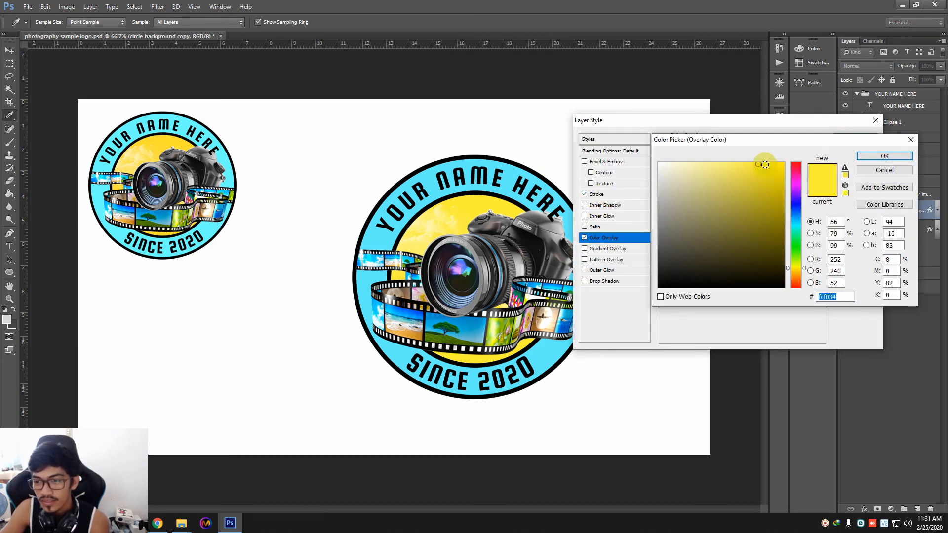
{"action": "left_click", "coordinate": [765, 164]}
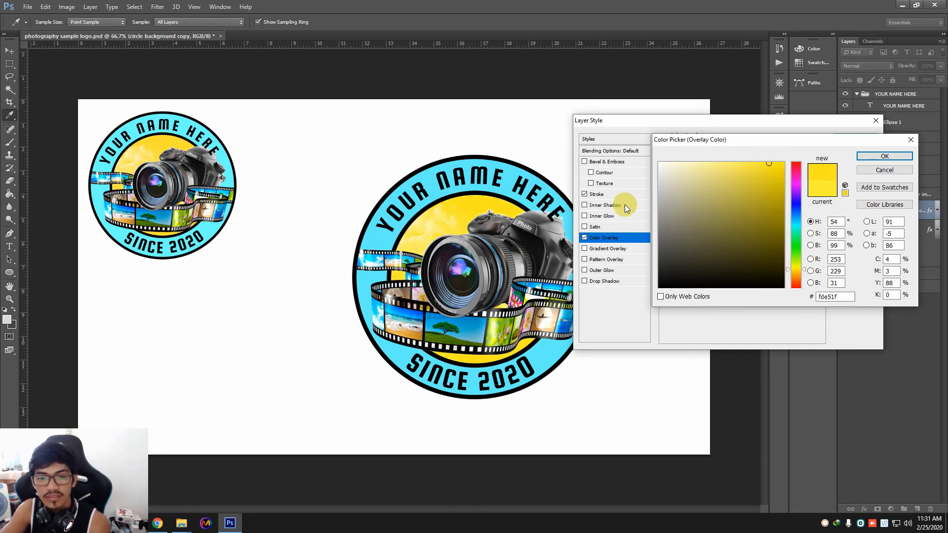
{"action": "left_click_drag", "start_coordinate": [762, 162], "coordinate": [764, 162]}
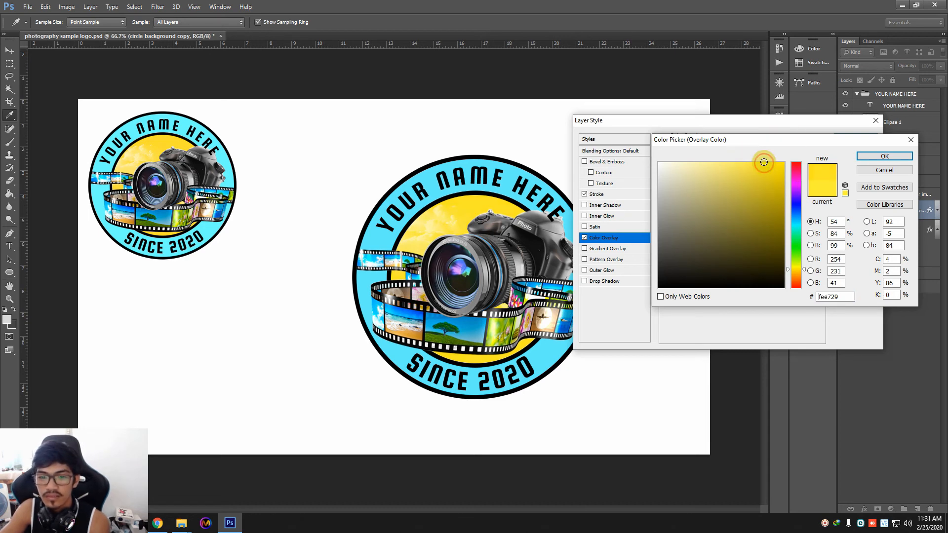
{"action": "key", "text": "Return"}
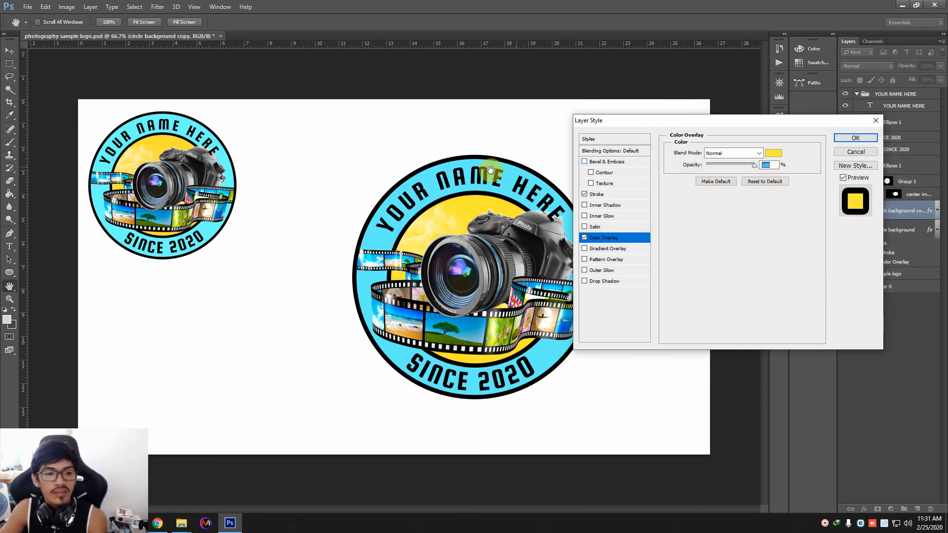
{"action": "key", "text": "Return"}
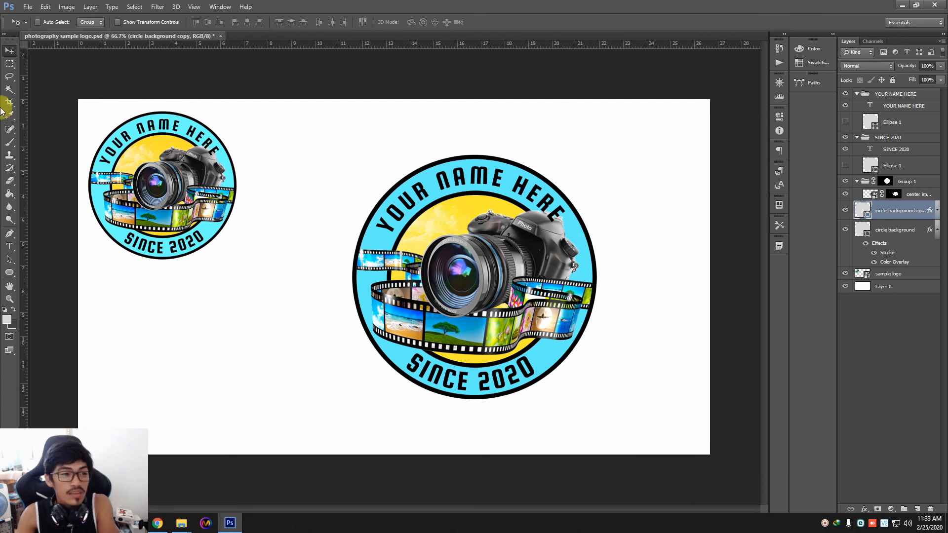
Step: Crop the canvas to a nearly square area around the large logo, leaving out the small sample logo
{"action": "left_click", "coordinate": [9, 102]}
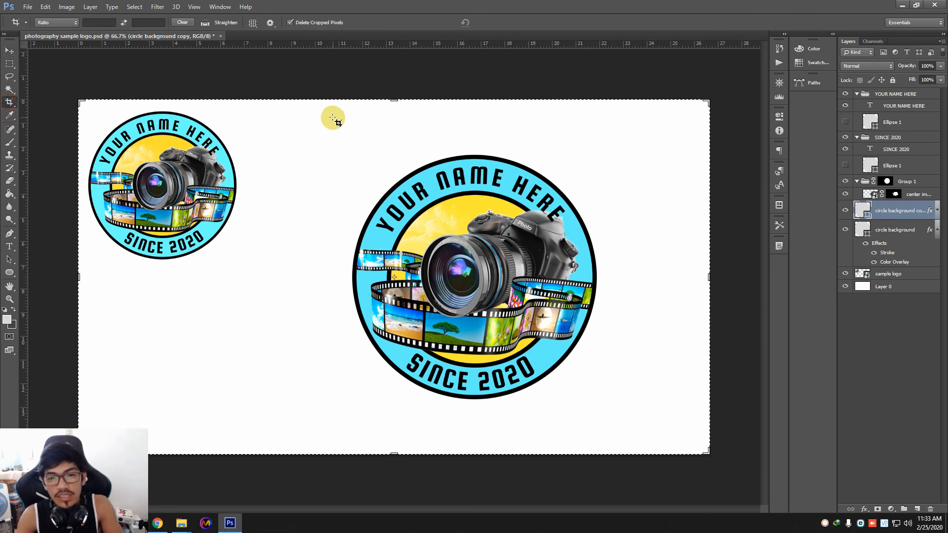
{"action": "mouse_move", "coordinate": [330, 110]}
{"action": "left_mouse_down"}
{"action": "mouse_move", "coordinate": [548, 403]}
{"action": "mouse_move", "coordinate": [592, 438]}
{"action": "mouse_move", "coordinate": [612, 438]}
{"action": "mouse_move", "coordinate": [613, 425]}
{"action": "mouse_move", "coordinate": [621, 434]}
{"action": "left_mouse_up"}
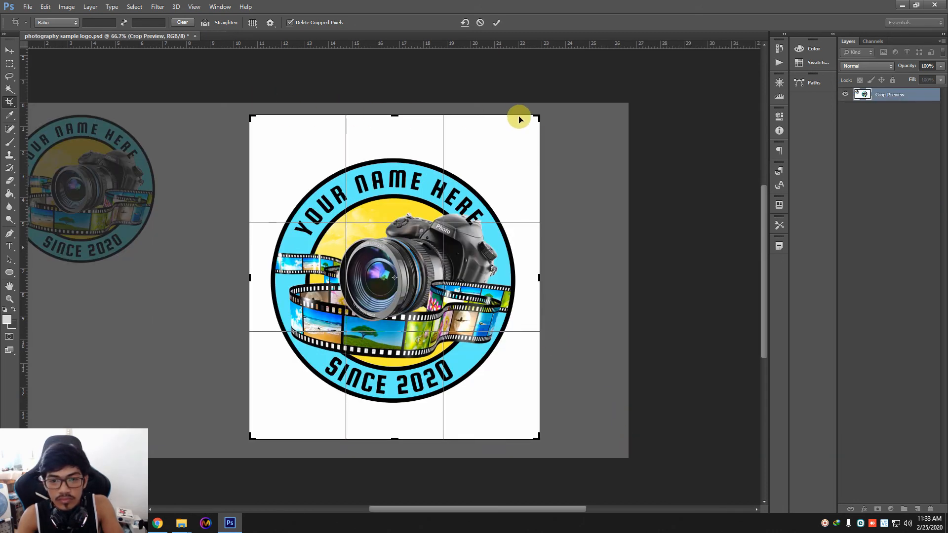
{"action": "left_click_drag", "start_coordinate": [540, 116], "coordinate": [535, 130]}
{"action": "left_click_drag", "start_coordinate": [395, 426], "coordinate": [395, 418]}
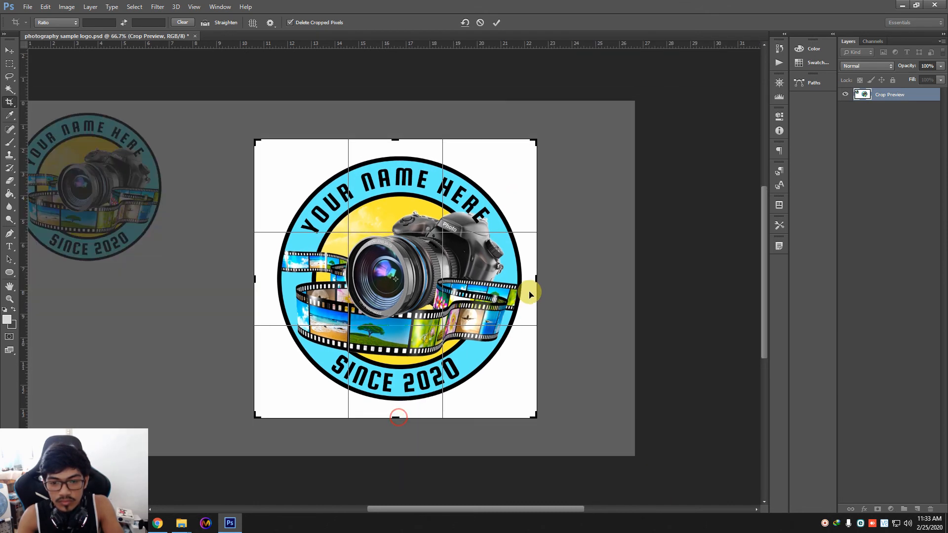
{"action": "left_click_drag", "start_coordinate": [536, 278], "coordinate": [540, 280]}
{"action": "left_click", "coordinate": [10, 49]}
{"action": "key", "text": "ctrl+plus"}
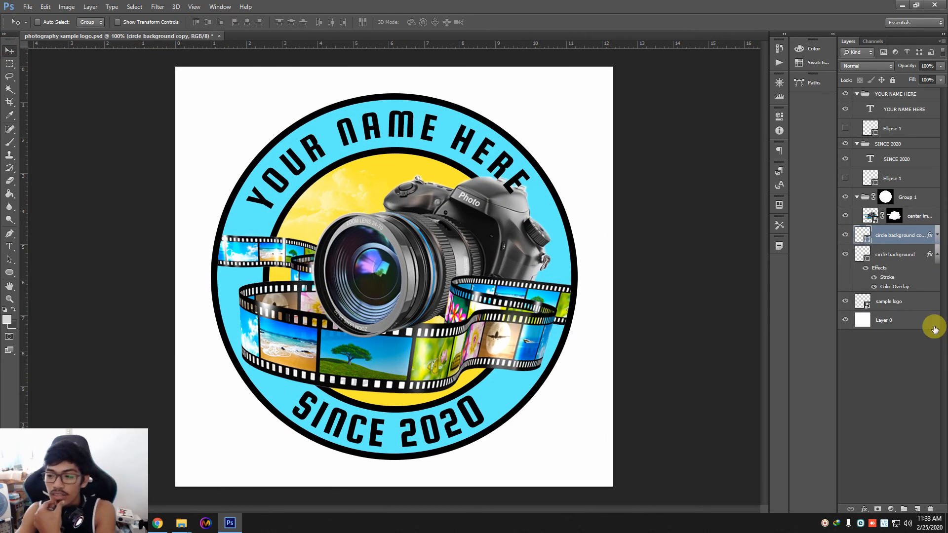
Step: Rename Layer 0 to "main background" and hide it so the logo has a transparent background
{"action": "left_click", "coordinate": [887, 320]}
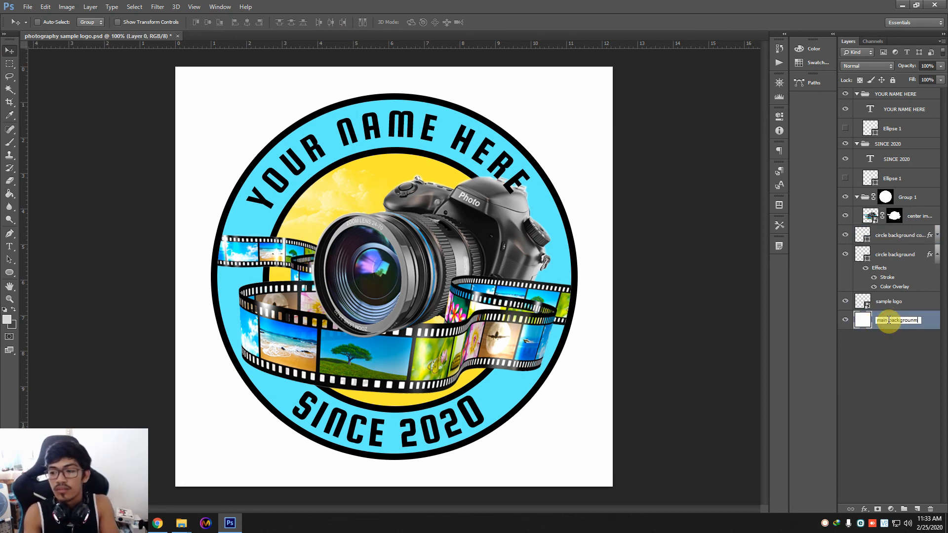
{"action": "type", "text": "d"}
{"action": "key", "text": "Return"}
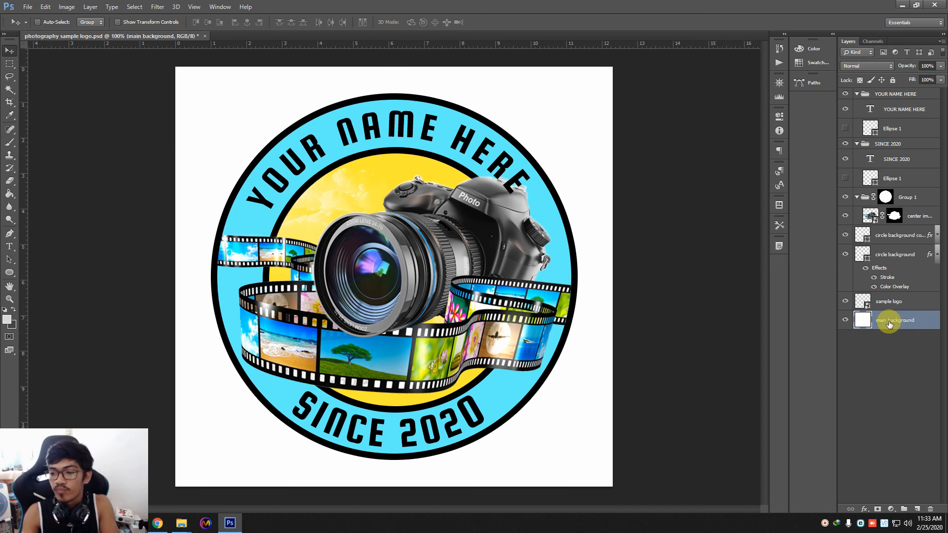
{"action": "left_click", "coordinate": [844, 321]}
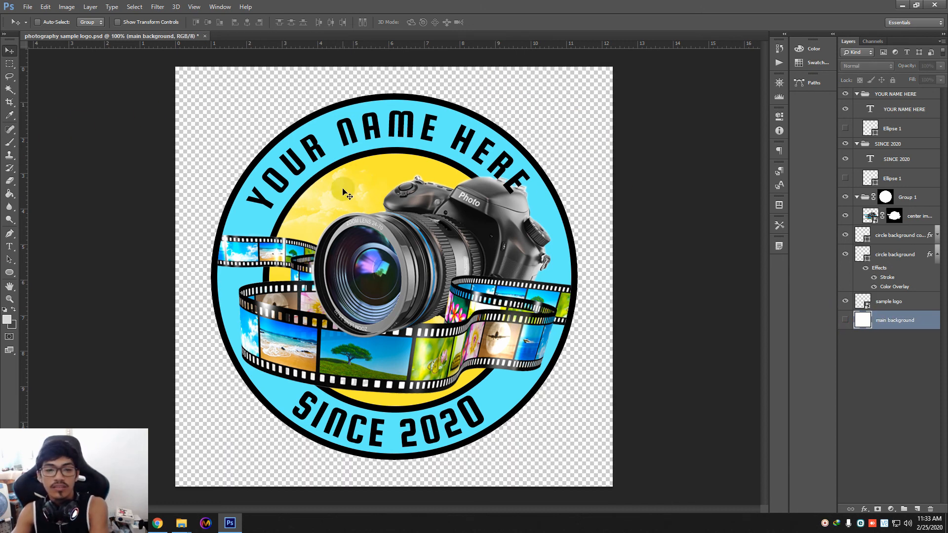
Step: Save a PNG copy as photography sample logo.png in the SAMPLE LOGO folder, with Smallest / Slow compression and no interlacing
{"action": "left_click", "coordinate": [28, 7]}
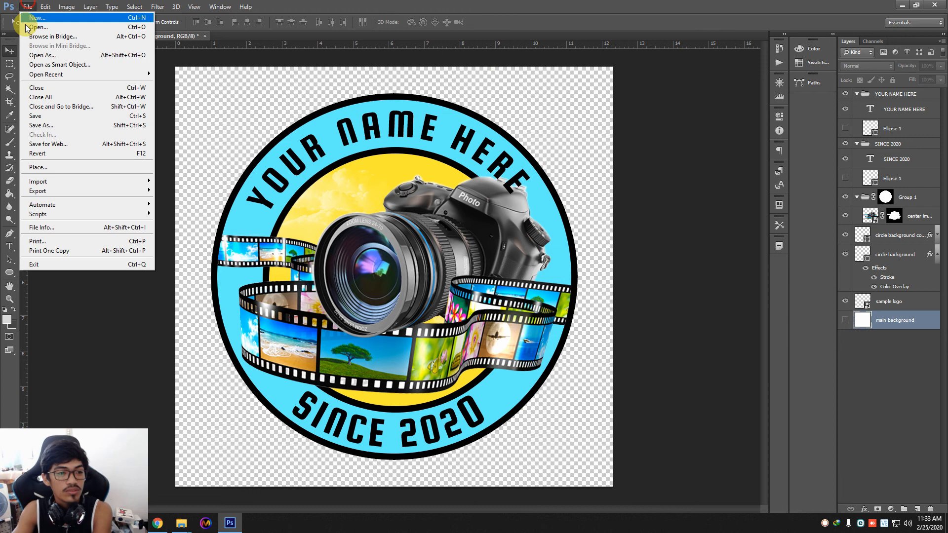
{"action": "left_click", "coordinate": [50, 127]}
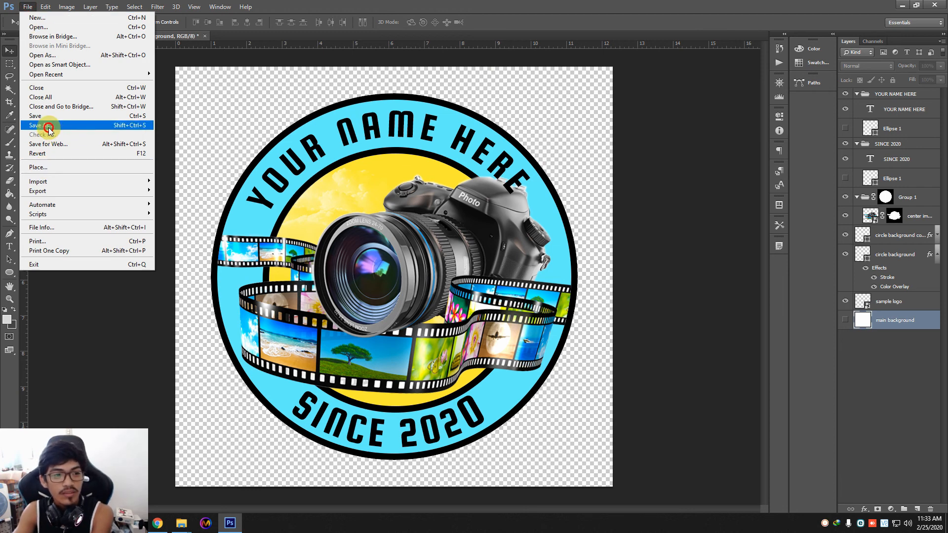
{"action": "left_click", "coordinate": [704, 286]}
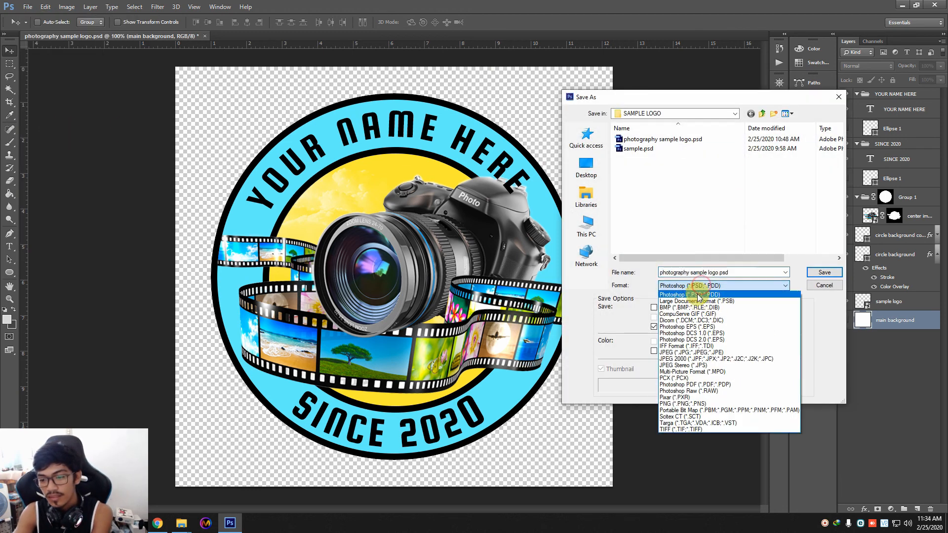
{"action": "left_click", "coordinate": [690, 404]}
{"action": "left_click", "coordinate": [722, 272]}
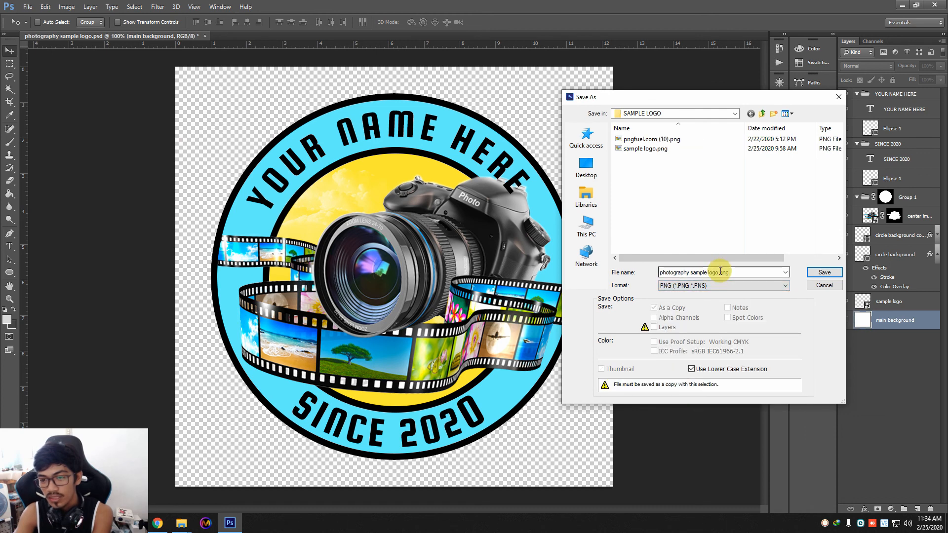
{"action": "left_click", "coordinate": [823, 272]}
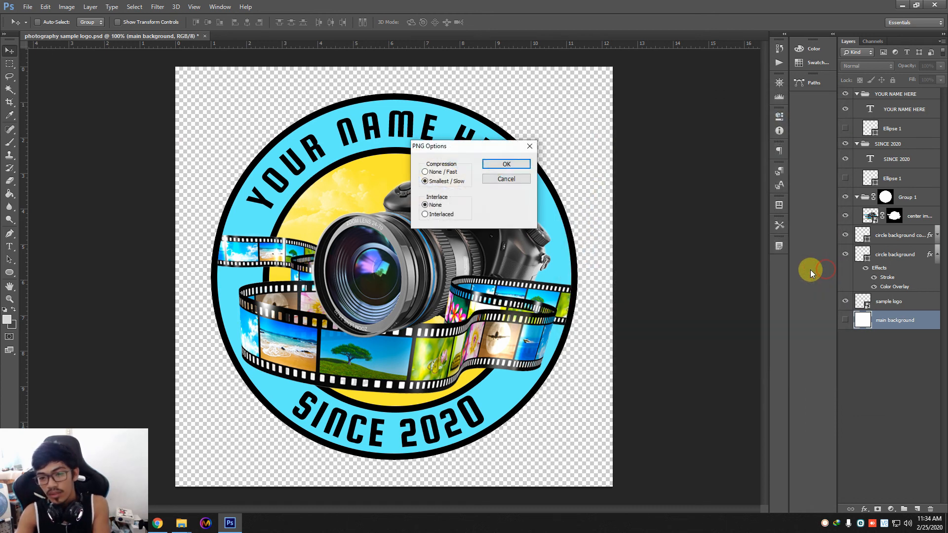
{"action": "left_click", "coordinate": [508, 164]}
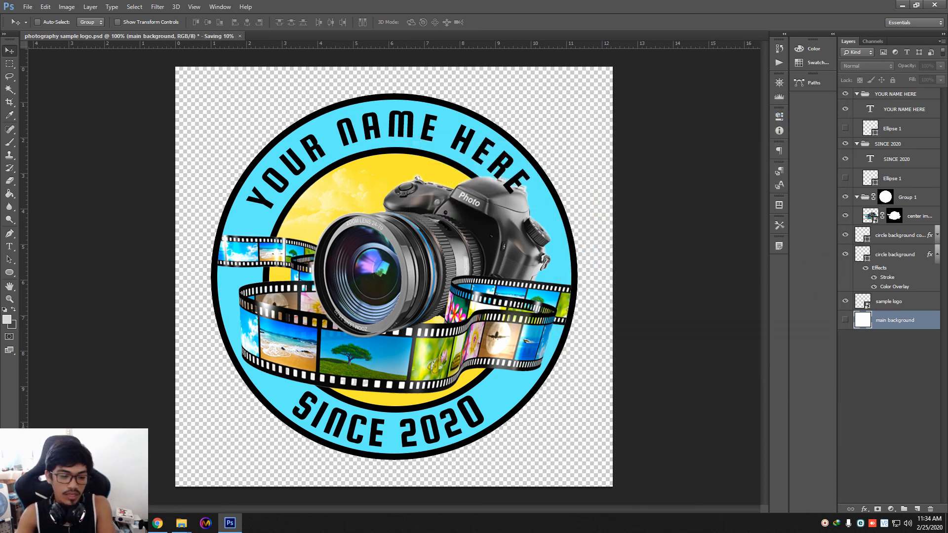
Step: Open photography sample logo.png from the SAMPLE LOGO folder in the image viewer, inspect the exported logo, and close the viewer
{"action": "left_click", "coordinate": [182, 528]}
{"action": "left_click", "coordinate": [652, 233]}
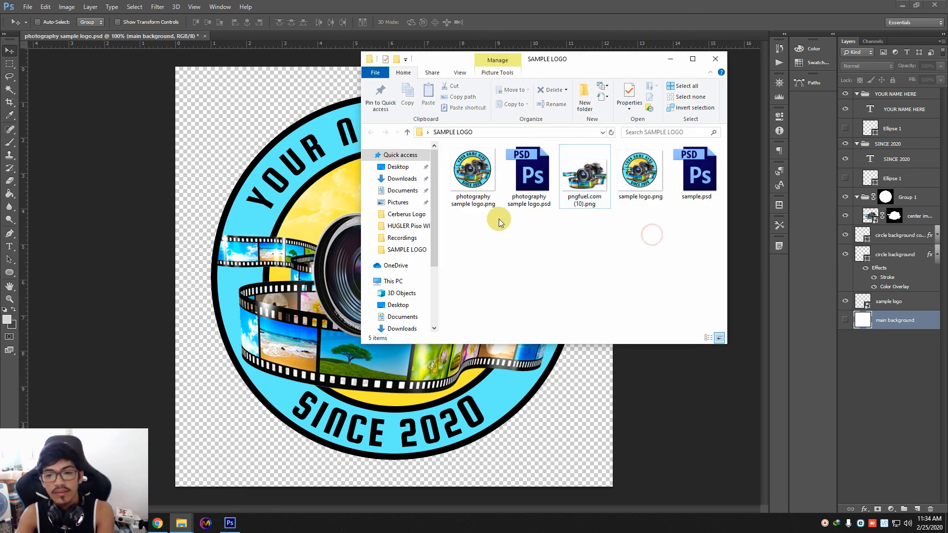
{"action": "double_click", "coordinate": [454, 184]}
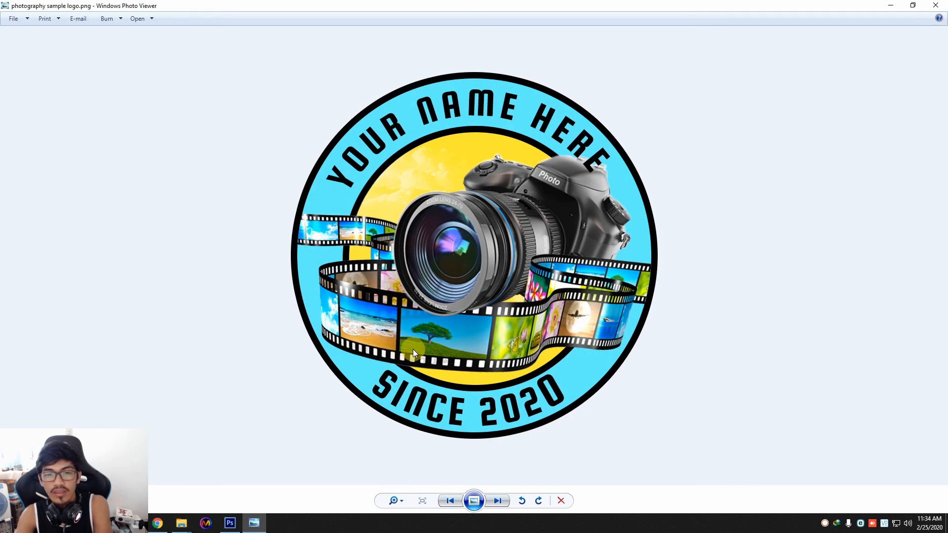
{"action": "scroll", "coordinate": [924, 163], "scroll_direction": "up", "scroll_amount": 3}
{"action": "scroll", "coordinate": [925, 162], "scroll_direction": "down", "scroll_amount": 3}
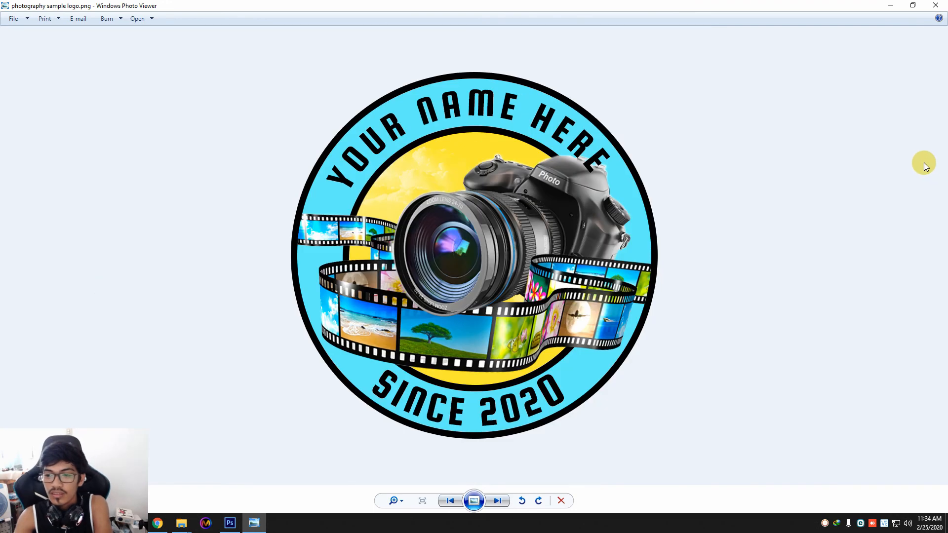
{"action": "left_click", "coordinate": [936, 5]}
Step: Open the exported photography sample logo.png from the SAMPLE LOGO folder in Photoshop
{"action": "left_click_drag", "start_coordinate": [467, 172], "coordinate": [272, 27]}
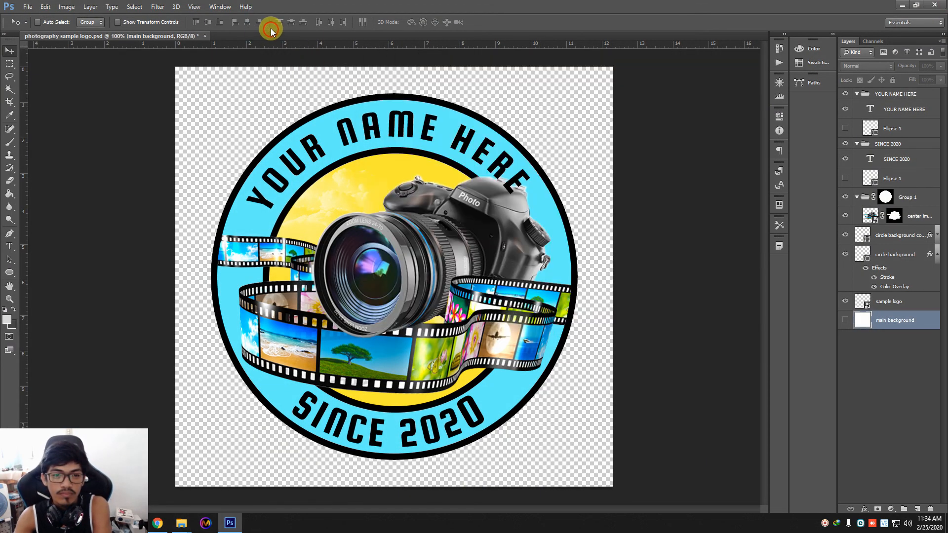